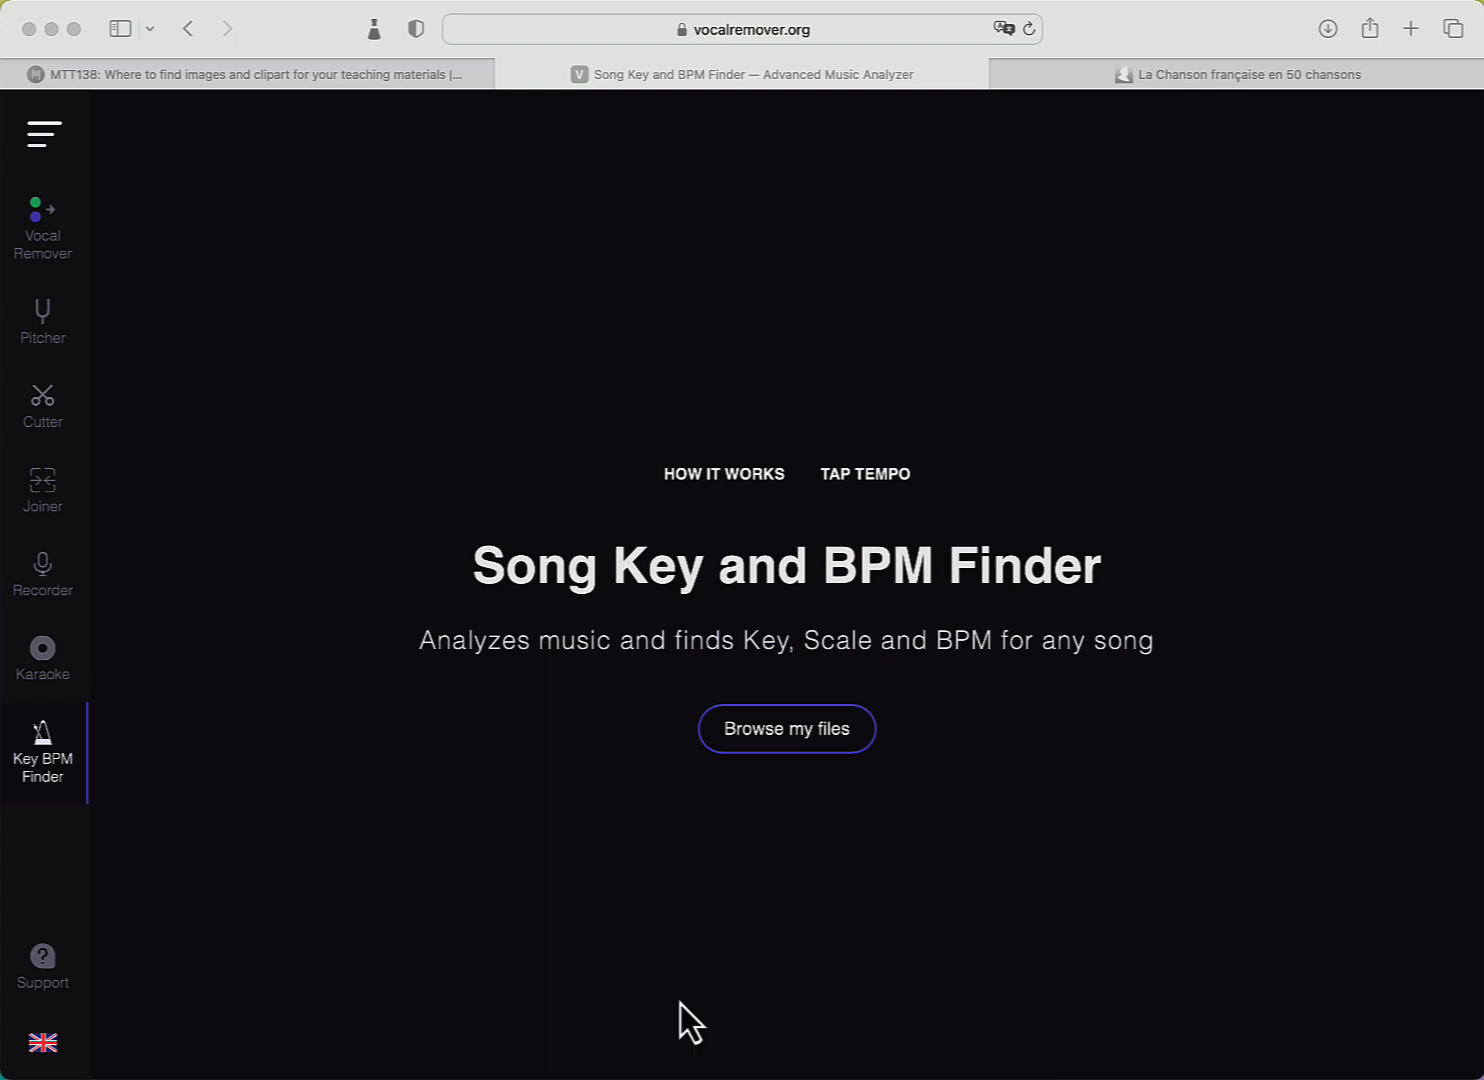
Step: Switch the site's language to Français and load gouin_fred_chanson_des_bles_d_or.mp3 from Téléchargements into the vocal remover
left_click(45, 1048)
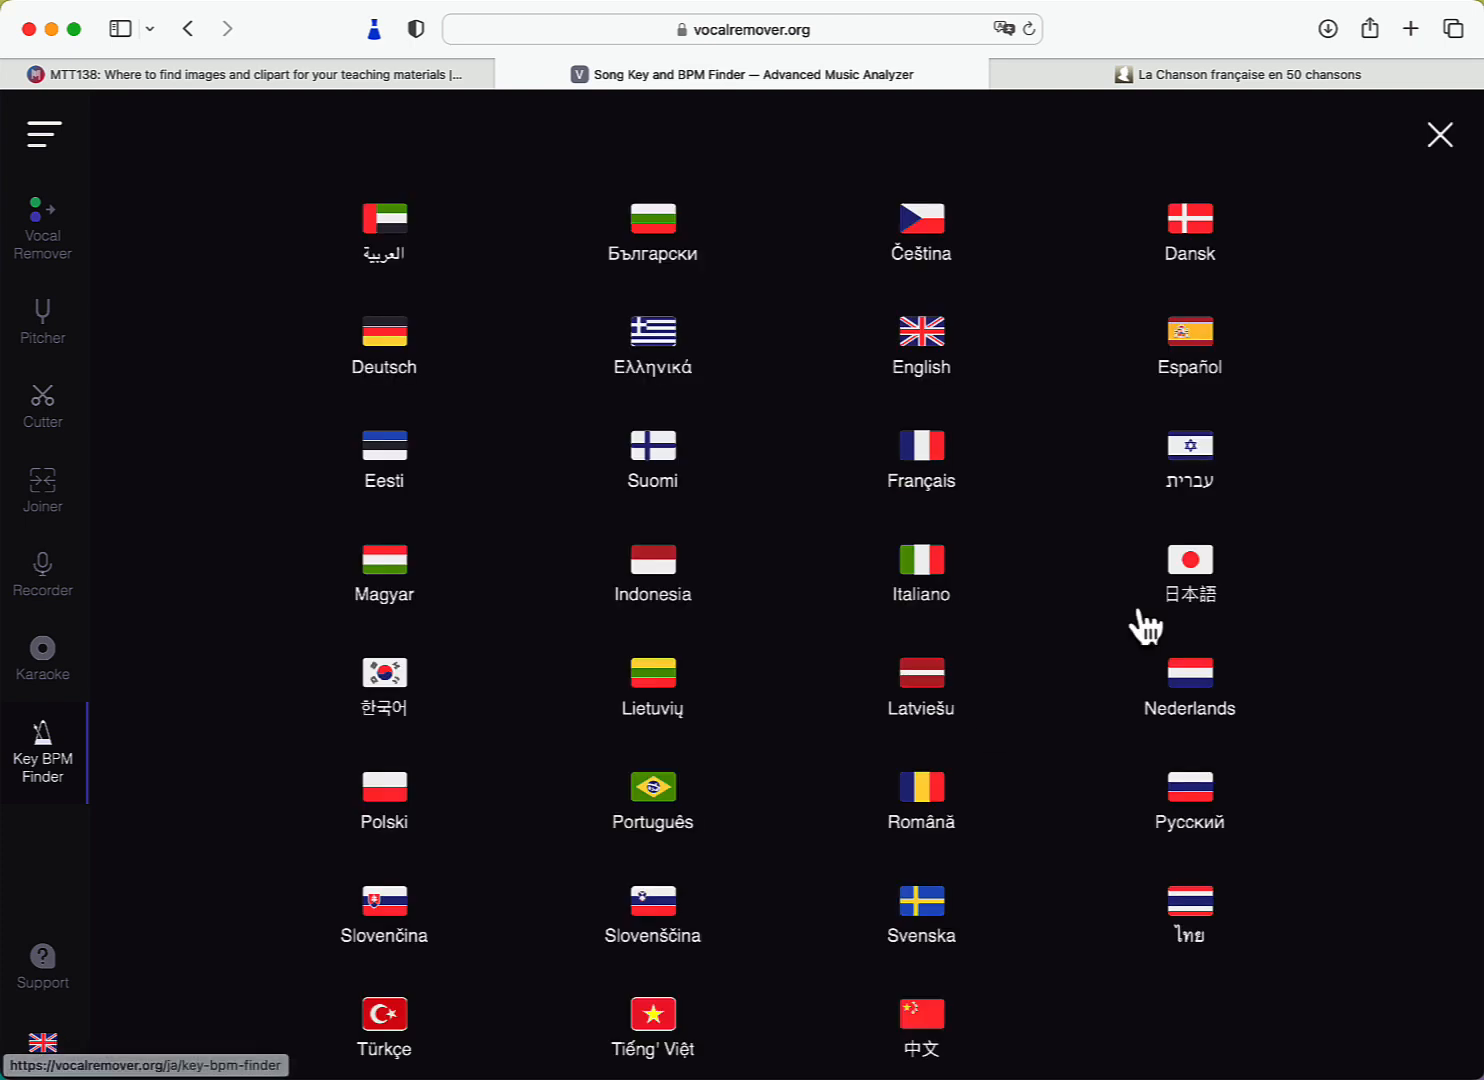
left_click(932, 465)
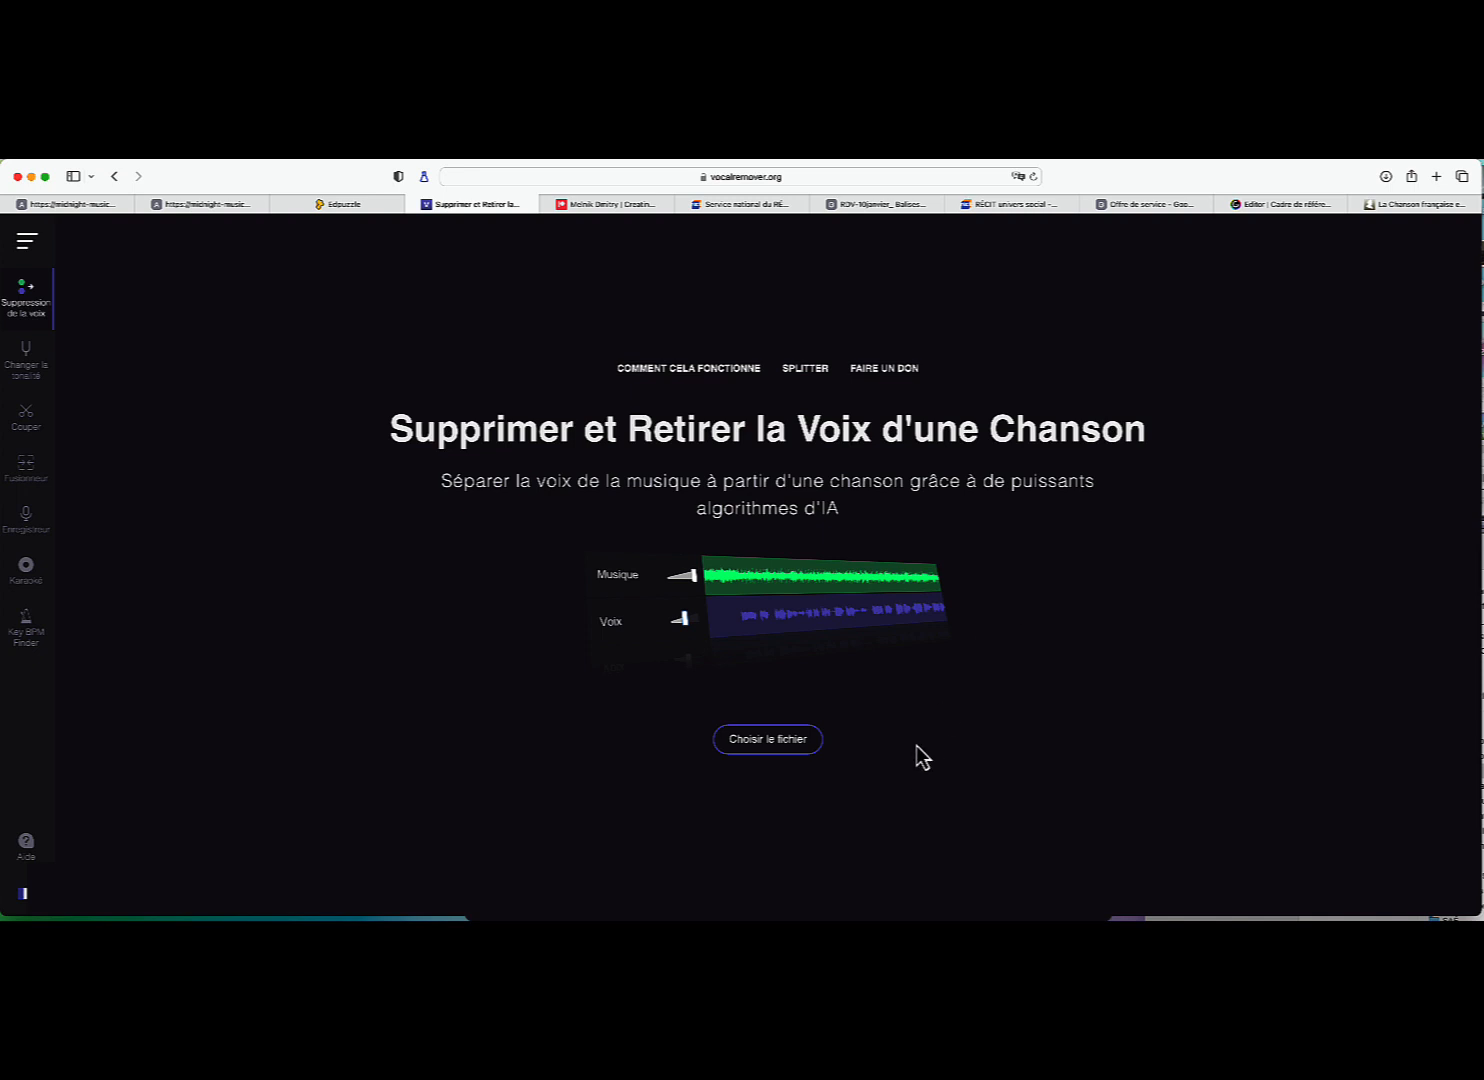
left_click(777, 745)
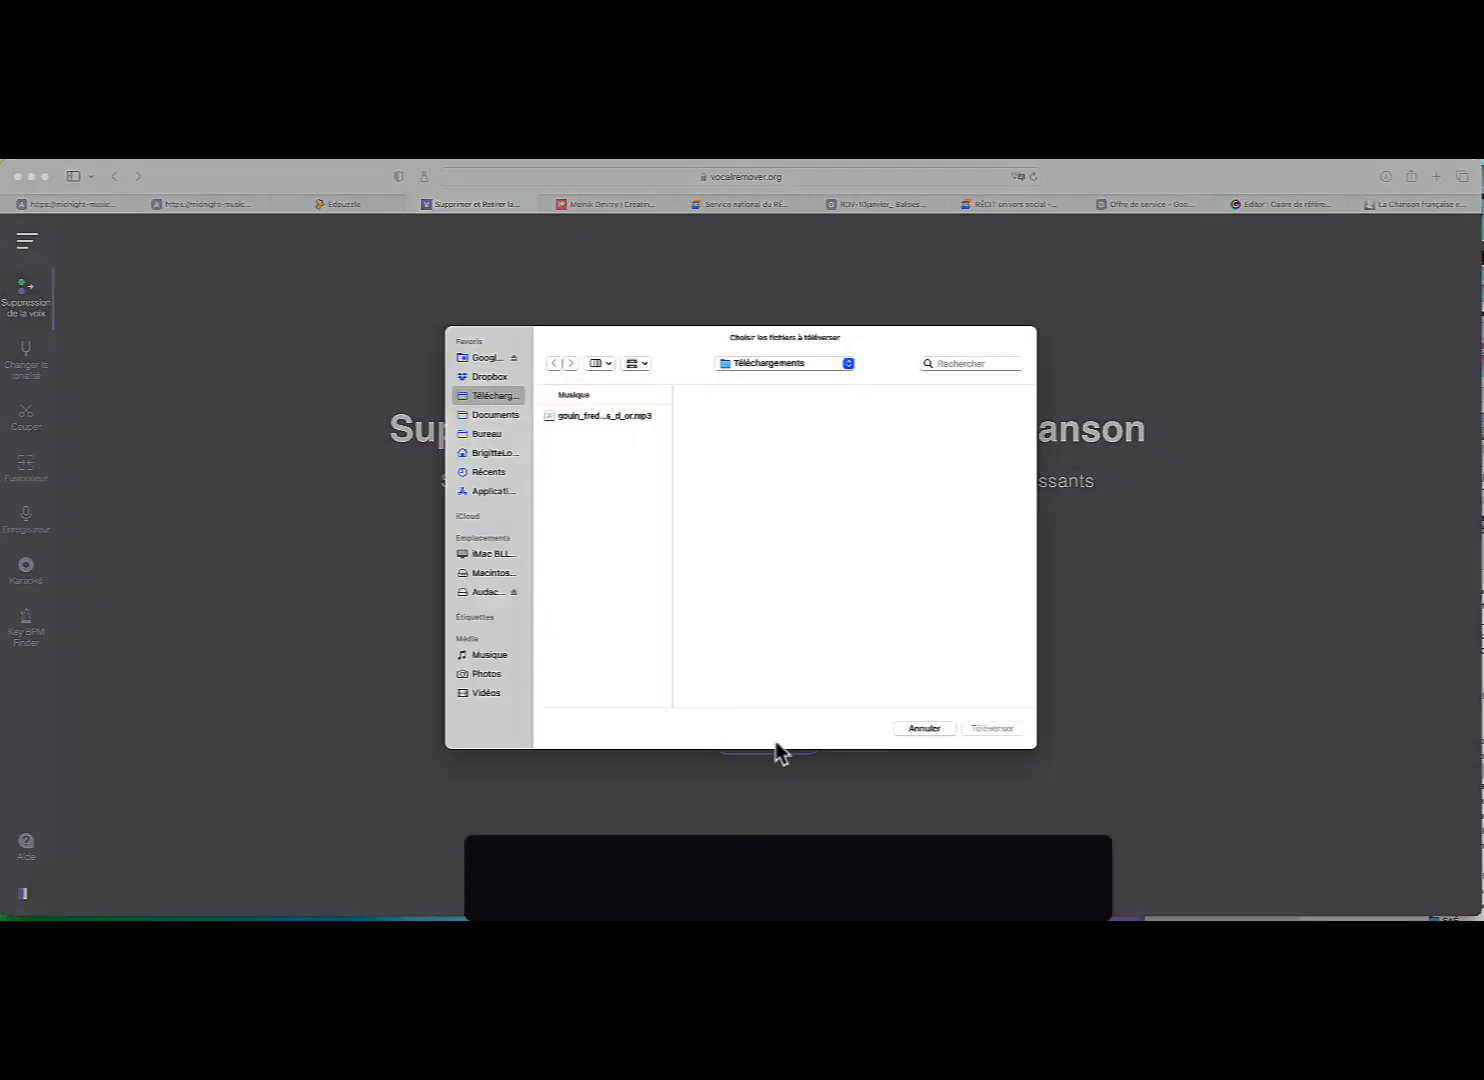
left_click(606, 418)
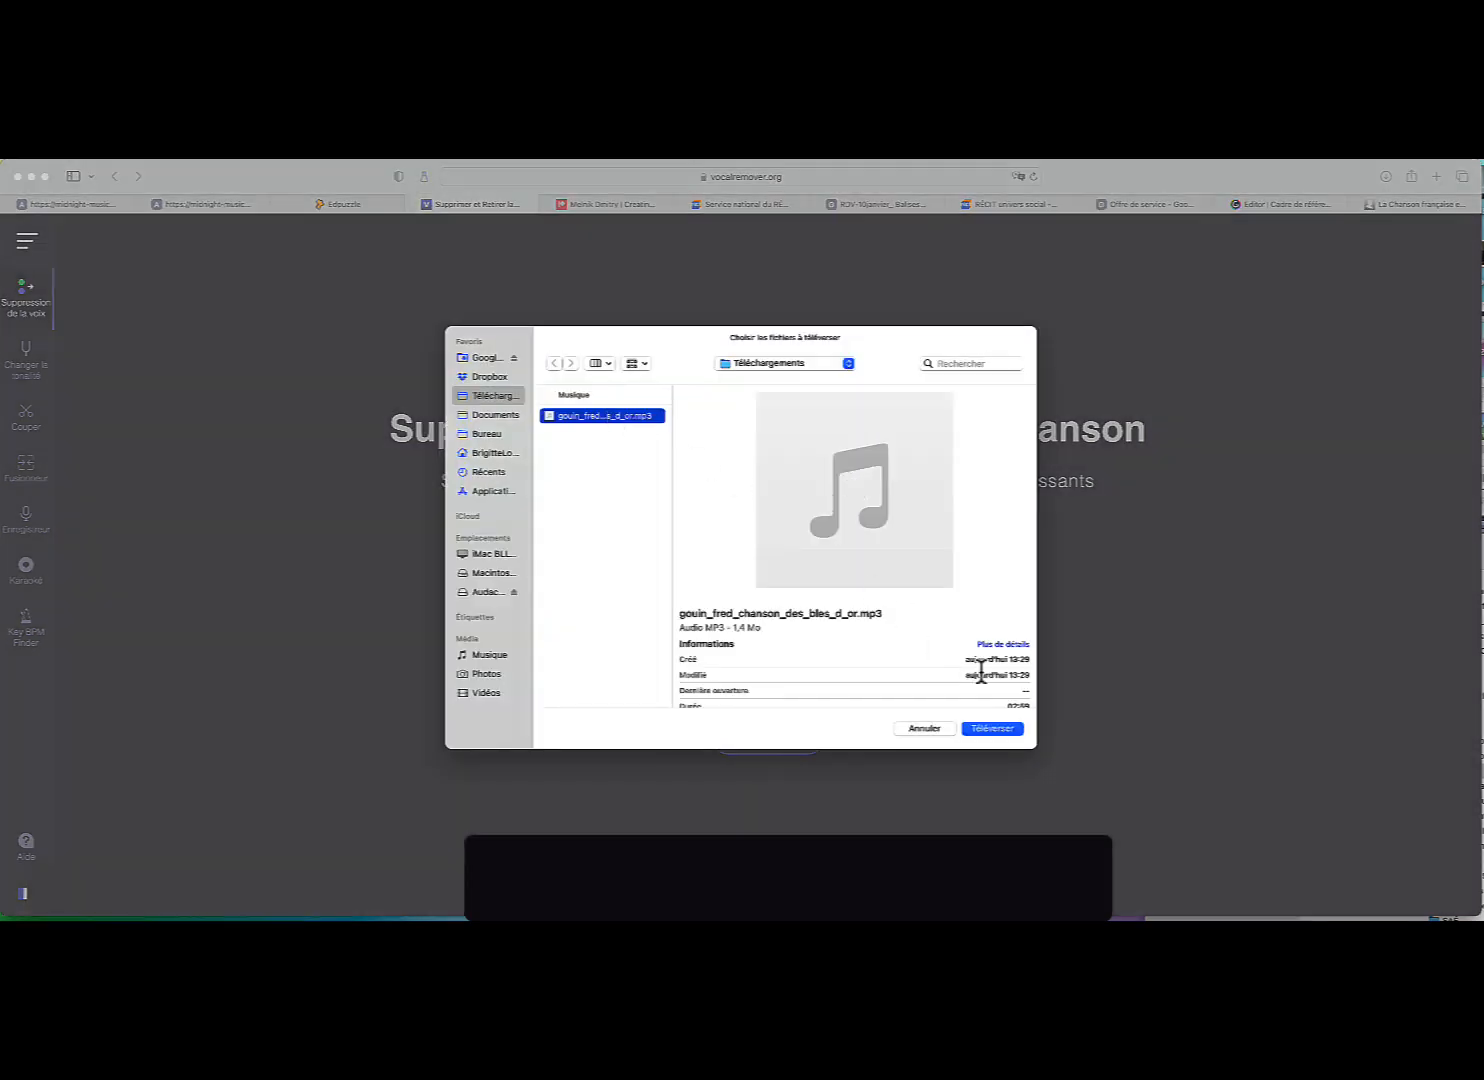
left_click(988, 730)
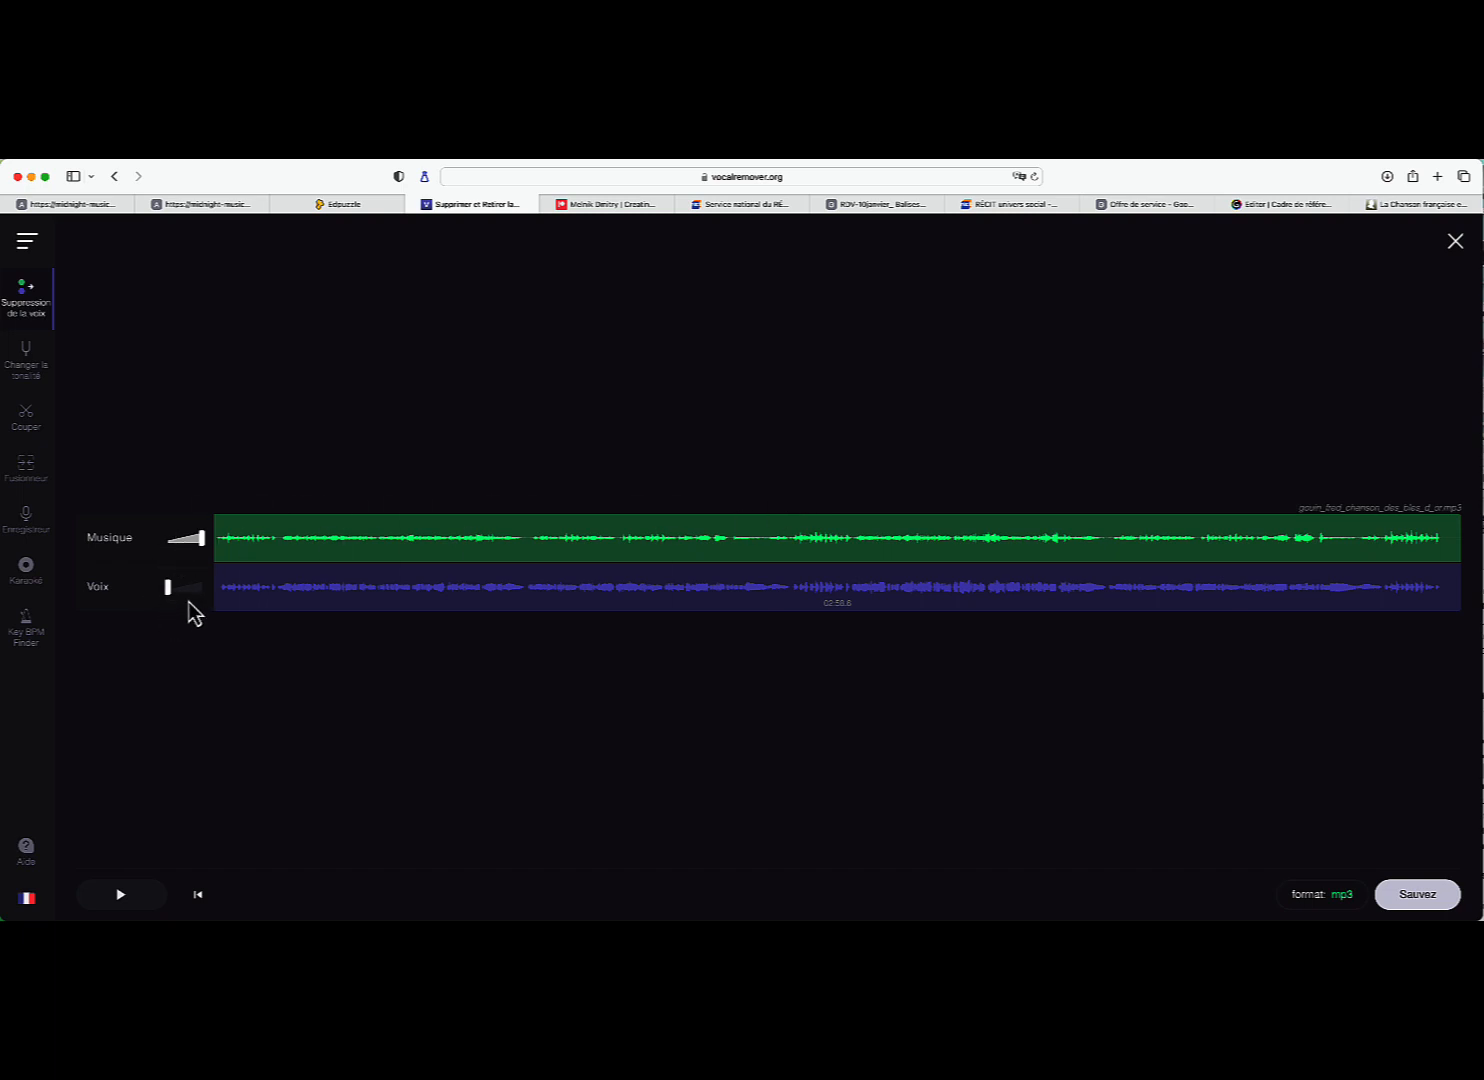
Step: Audition the song with the voice at full volume, with the voice muted, and with the music muted and voice at full, and pause playback
left_click_drag(170, 590, 213, 589)
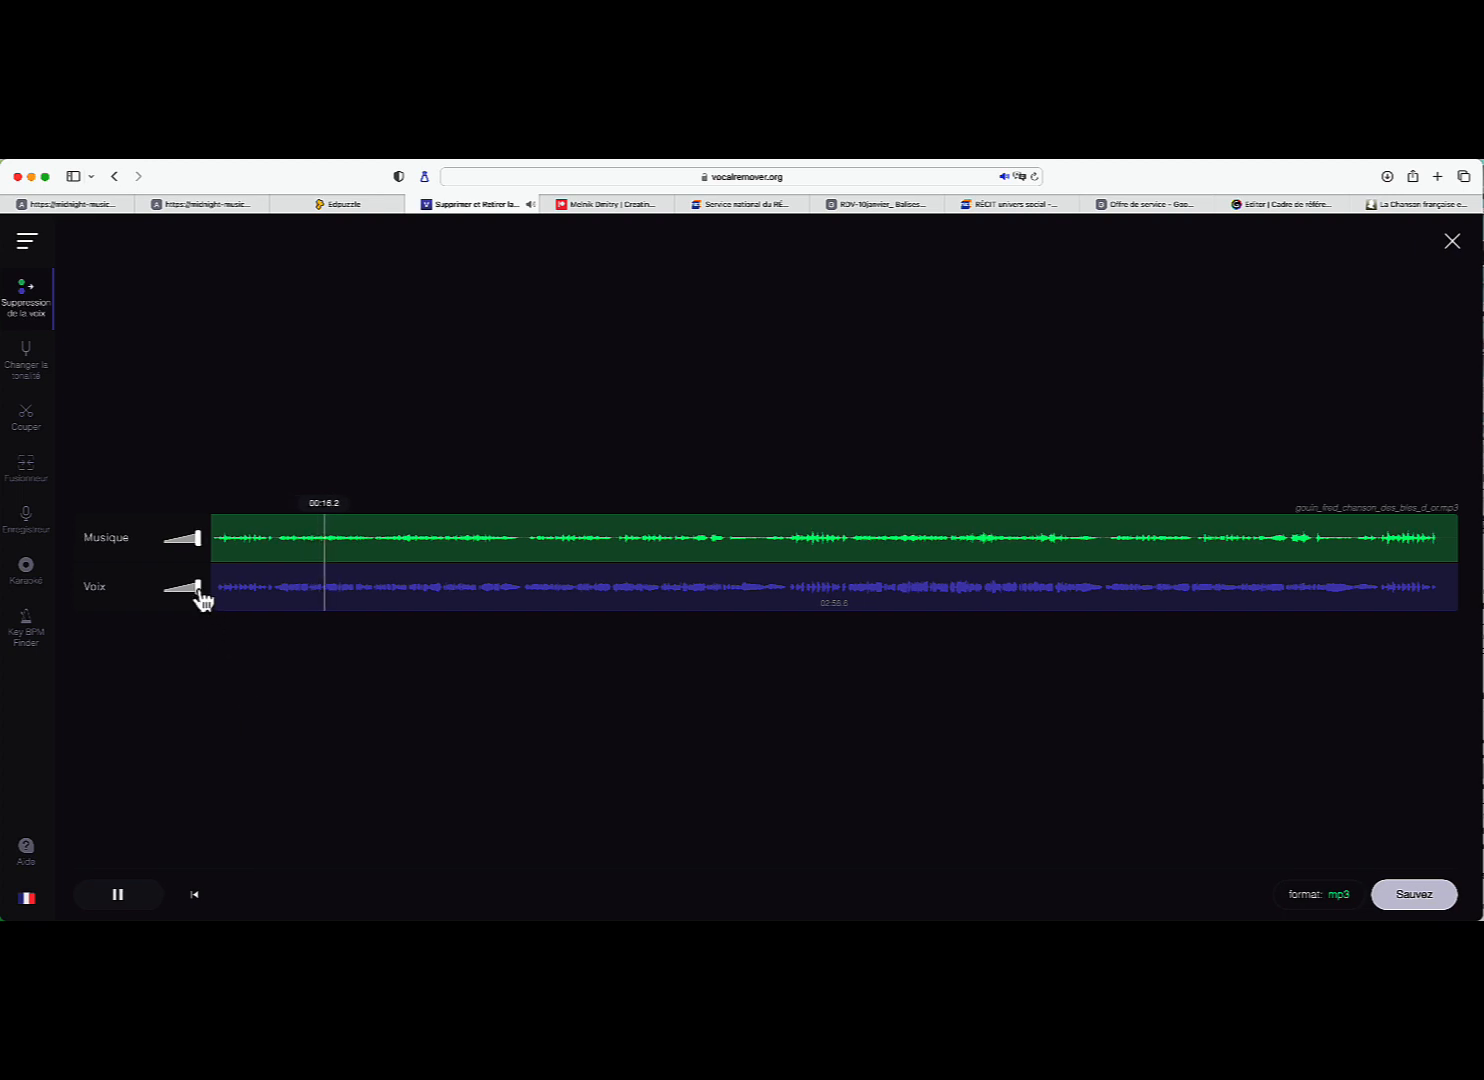
left_click_drag(199, 592, 157, 596)
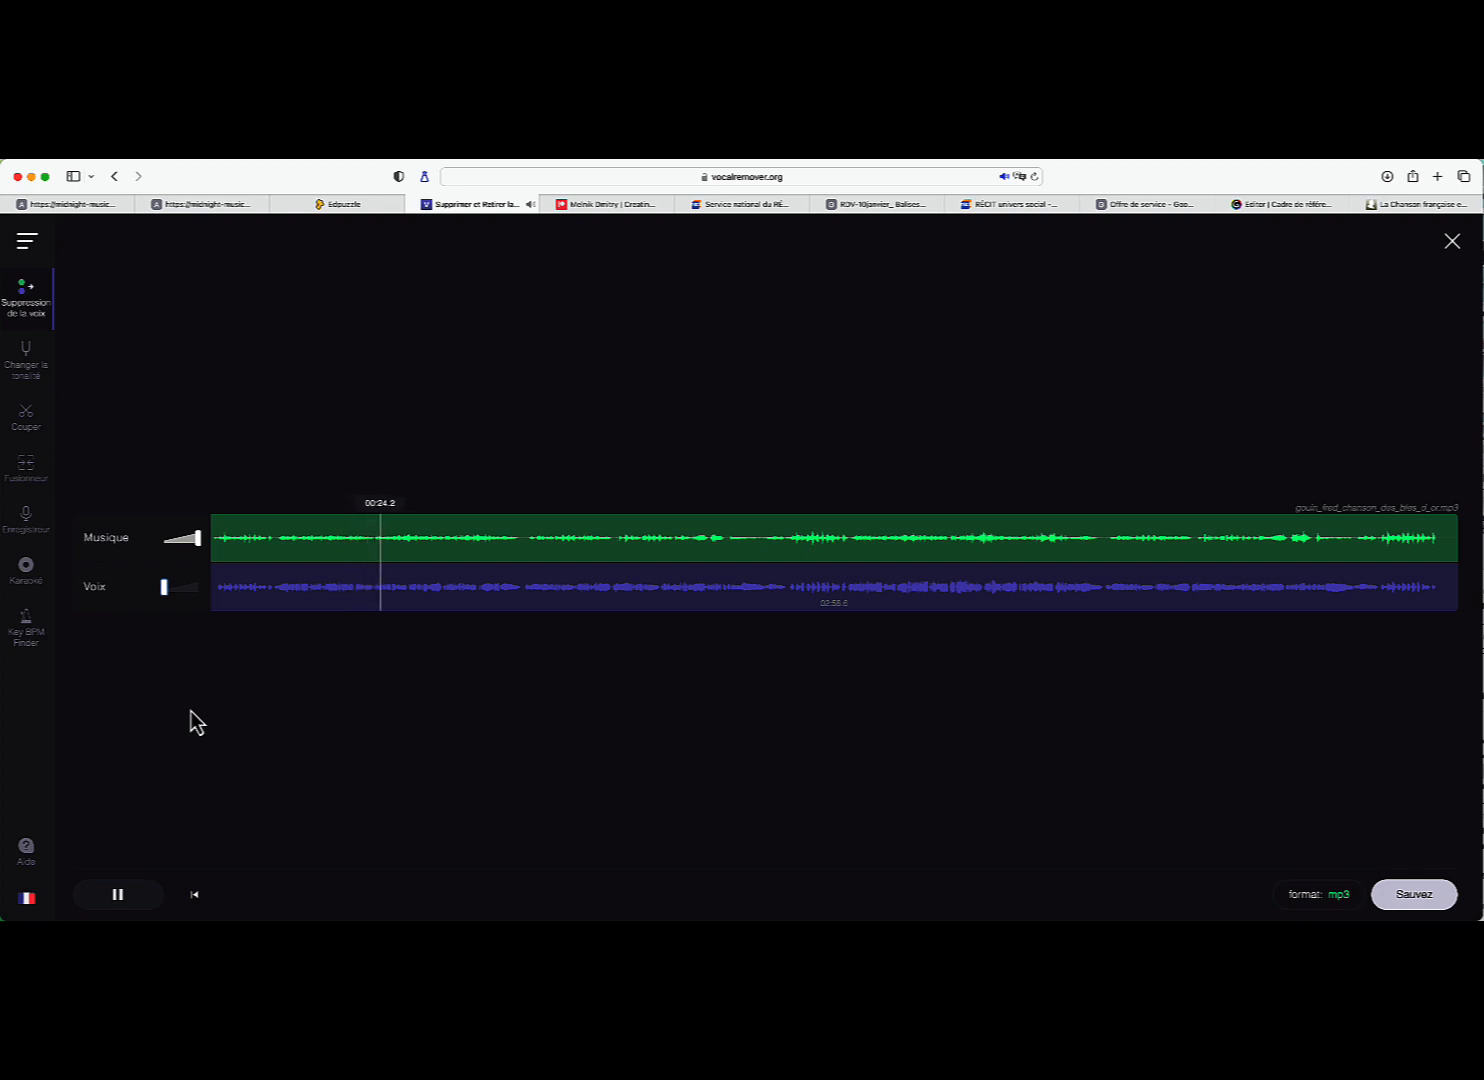
left_click_drag(166, 594, 160, 545)
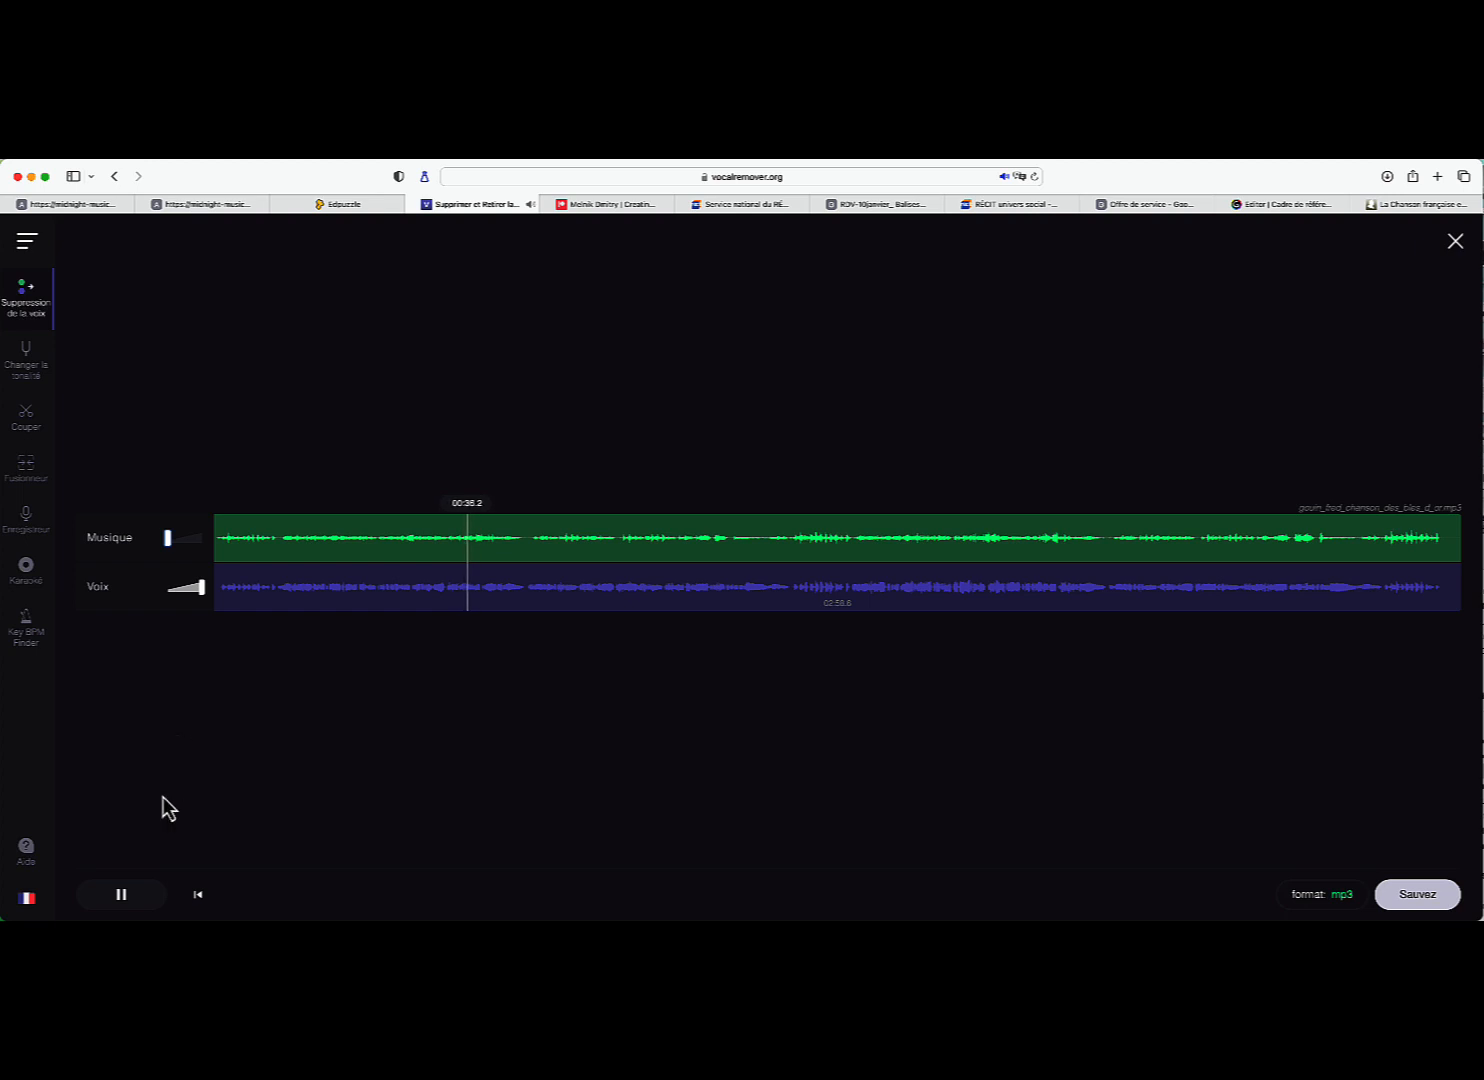
left_click(121, 900)
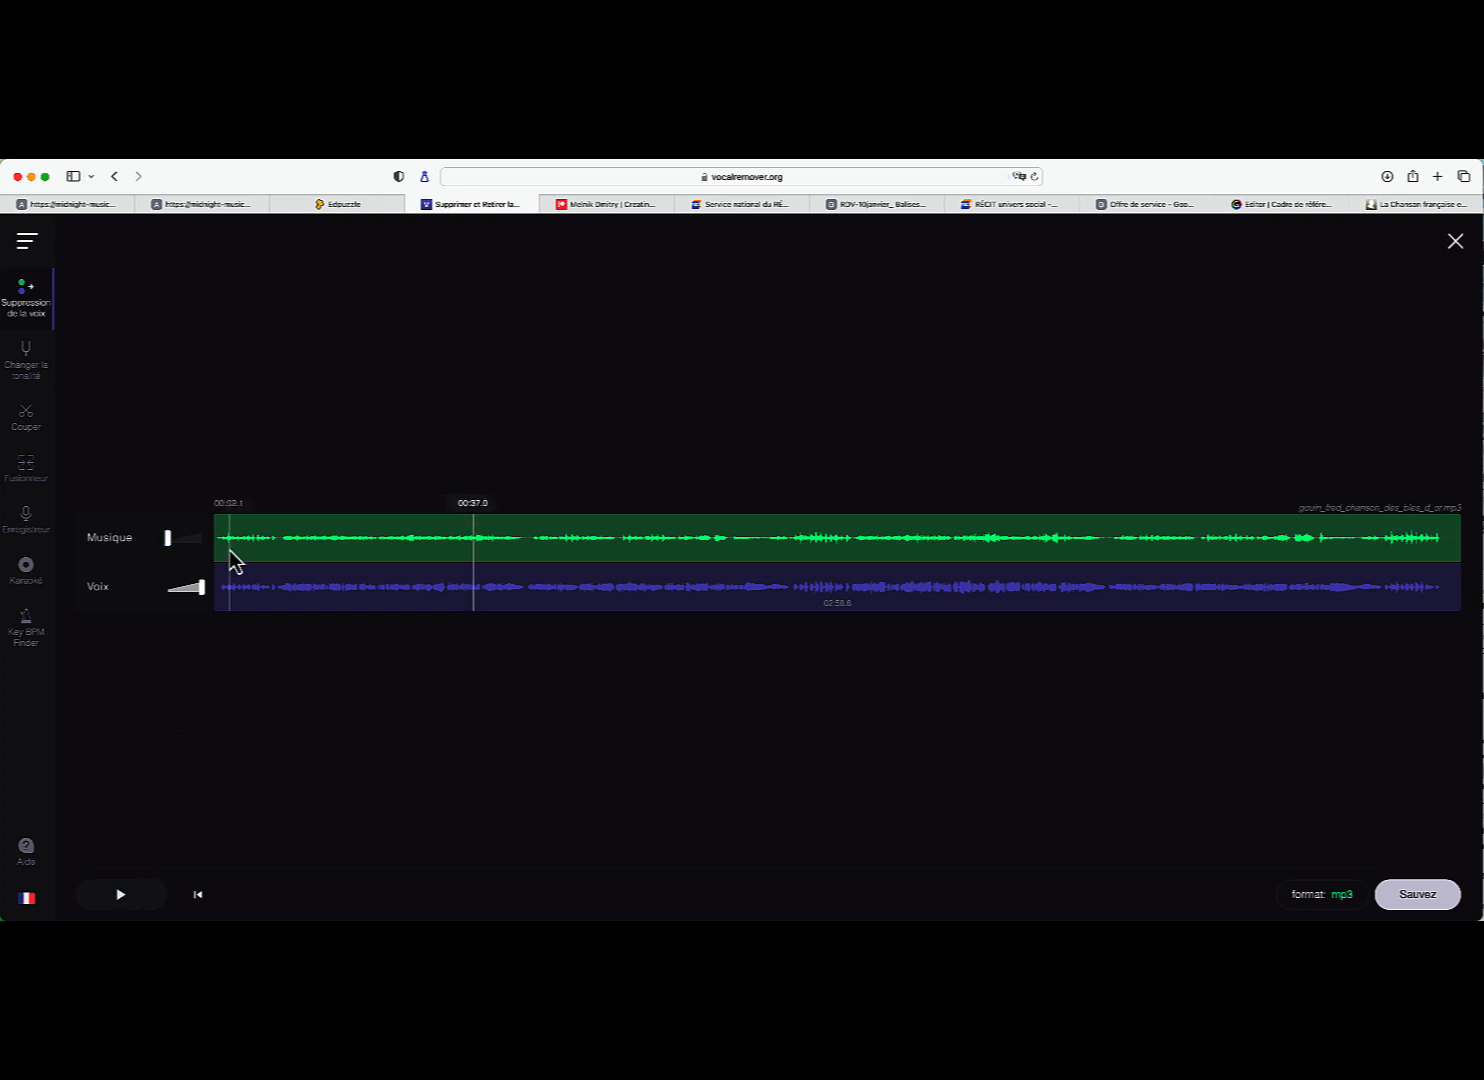
Step: Set the music track to full volume with the voice muted, and bring up the save options
left_click(1430, 895)
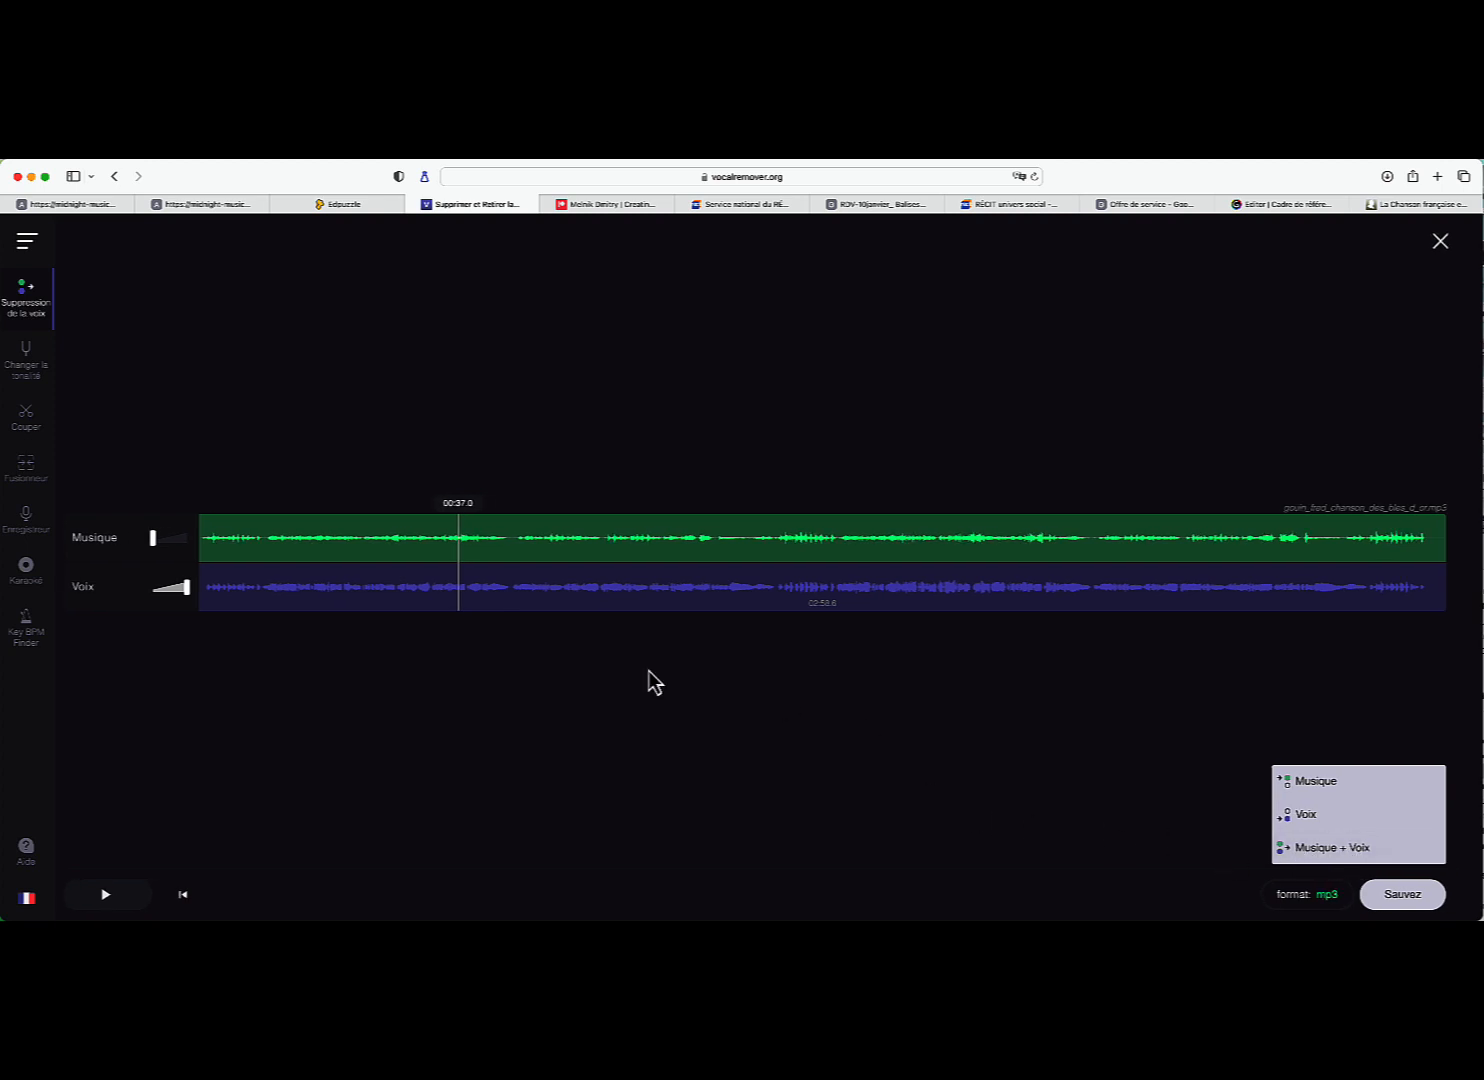
left_click_drag(153, 539, 143, 598)
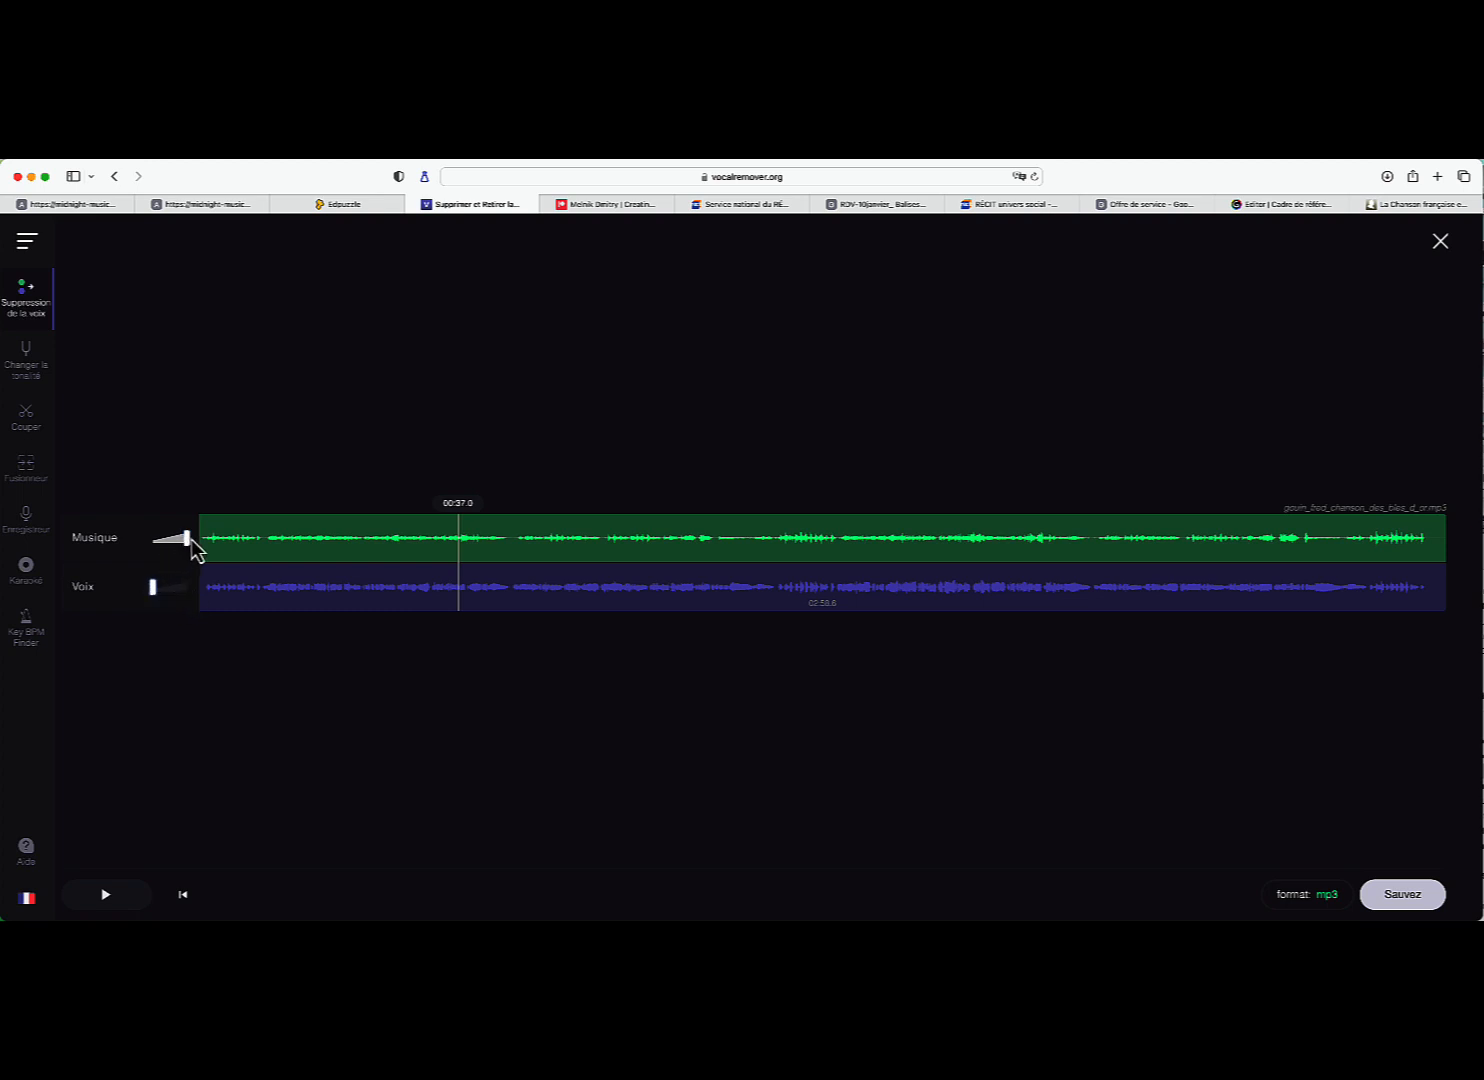
left_click(1403, 897)
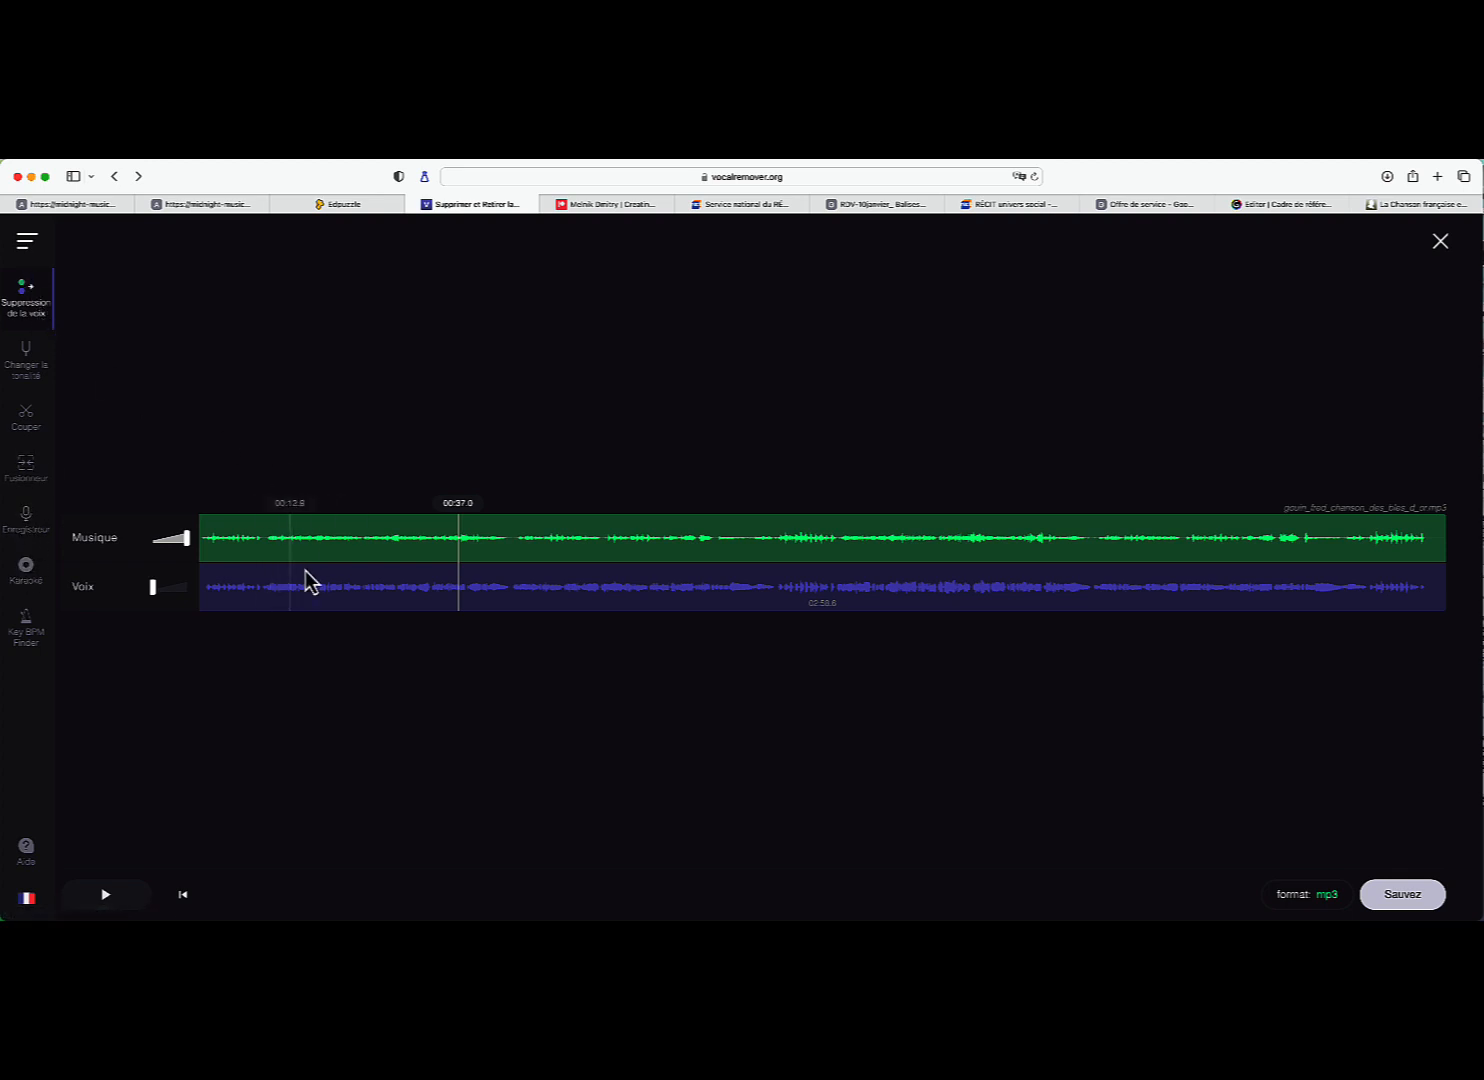
Step: In the pitch changer, play the song and try its pitch at +1.85 before setting it to -1.96
left_click(30, 372)
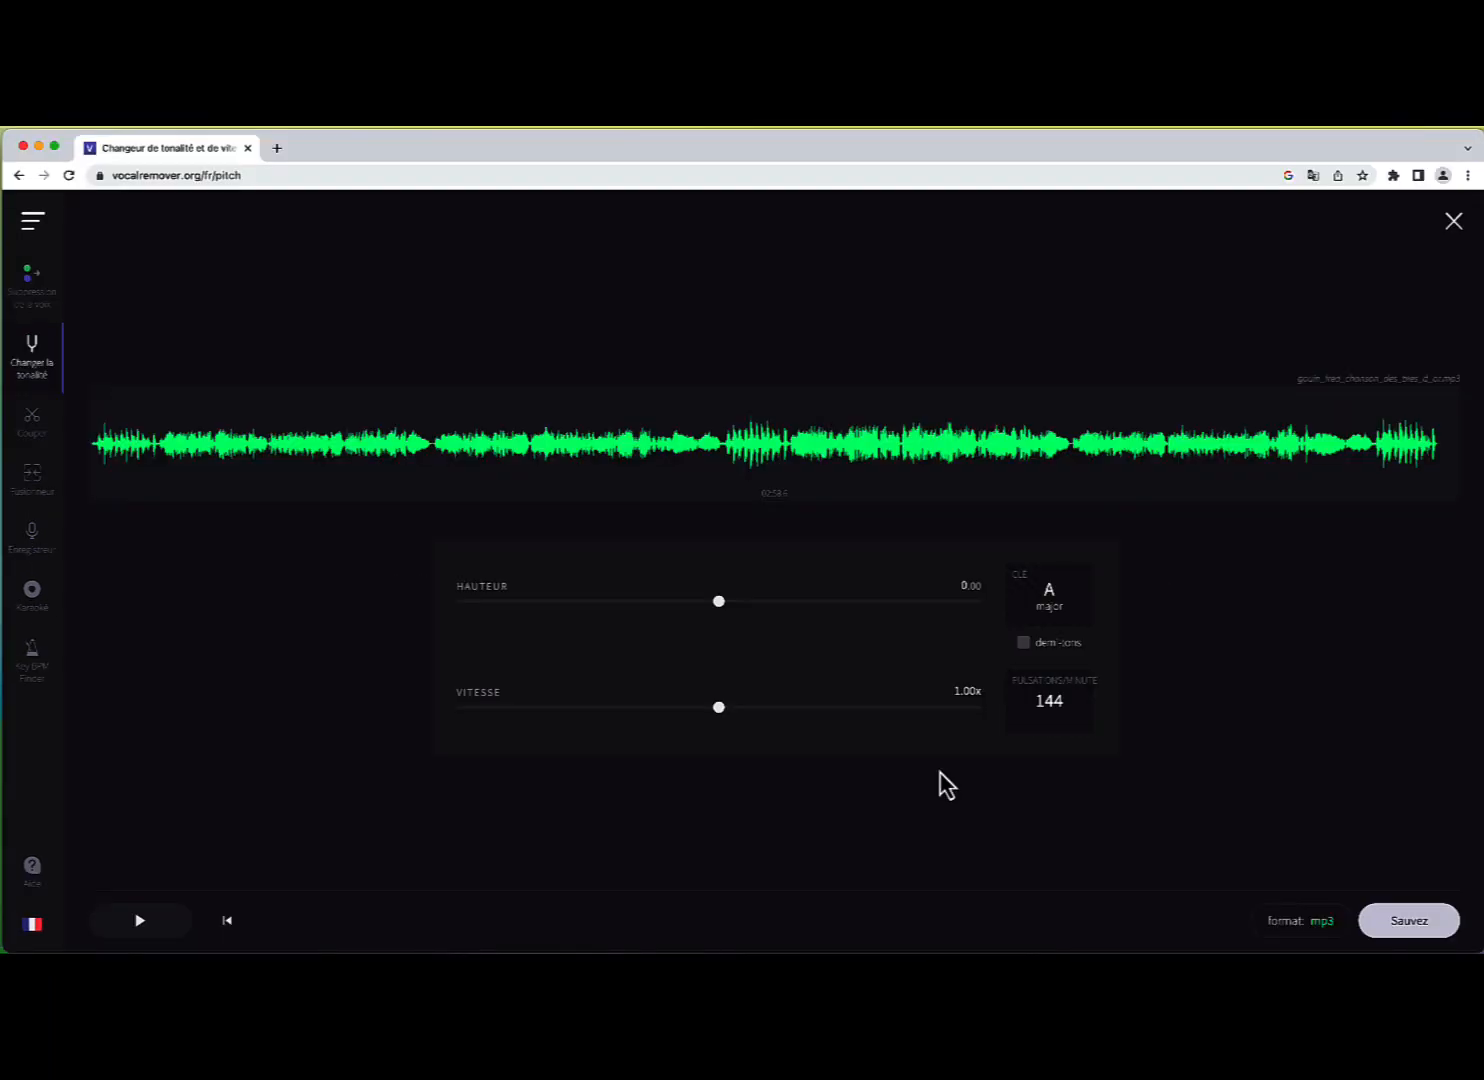
left_click(139, 925)
left_click_drag(718, 602, 799, 604)
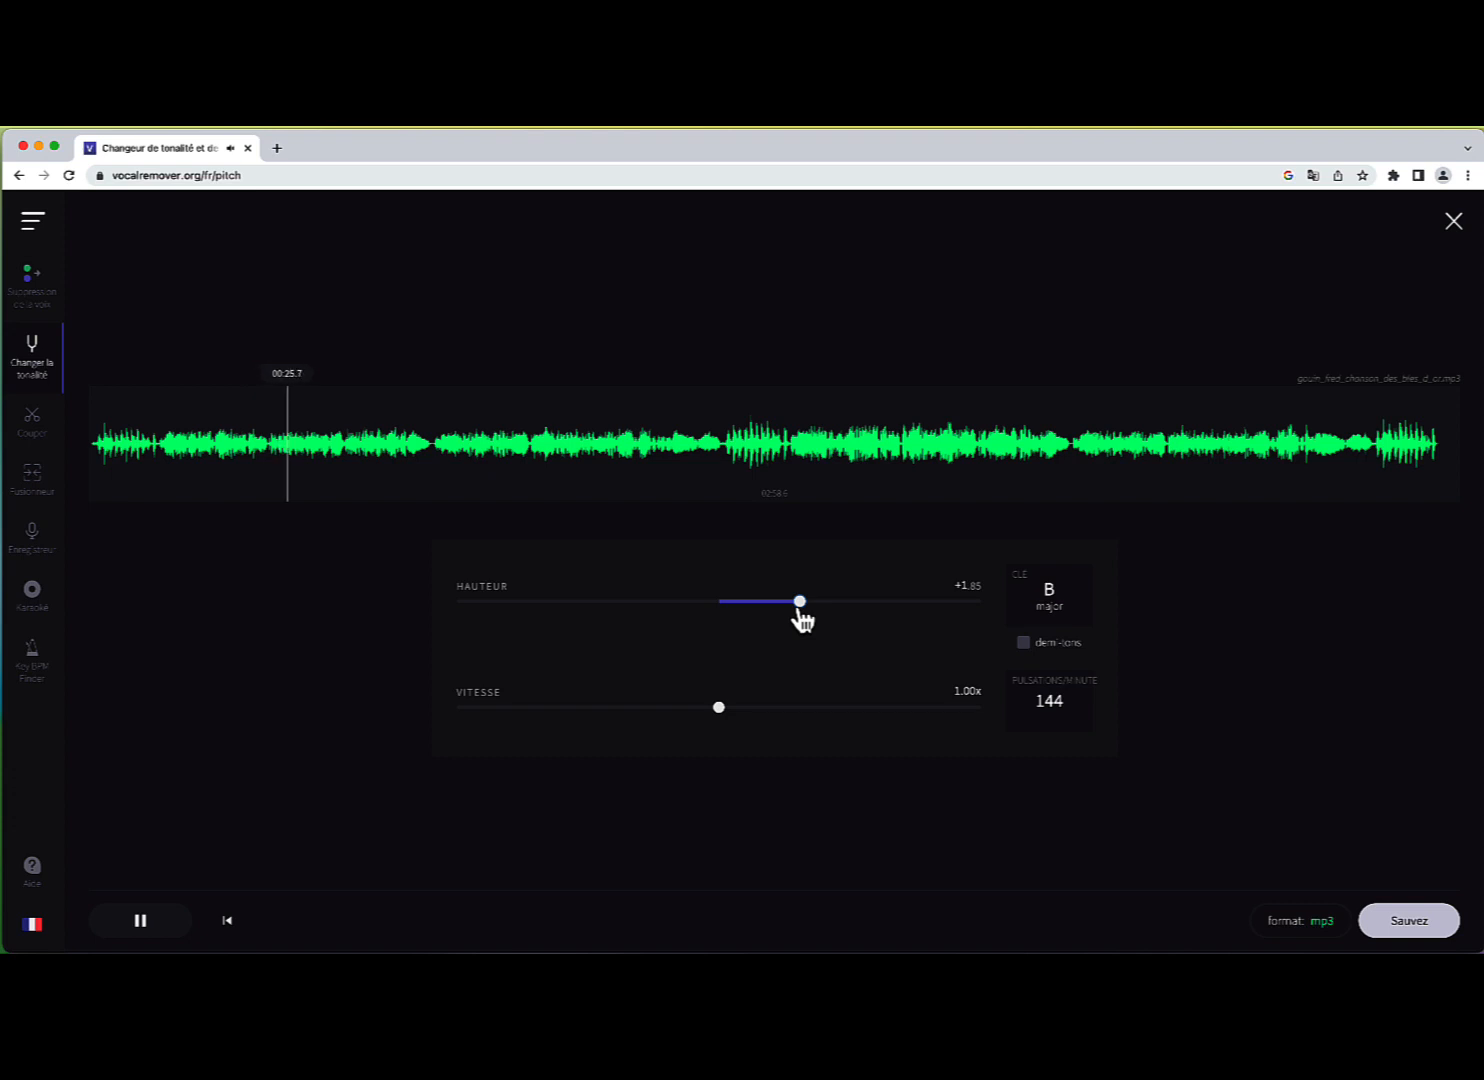
left_click_drag(799, 604, 633, 604)
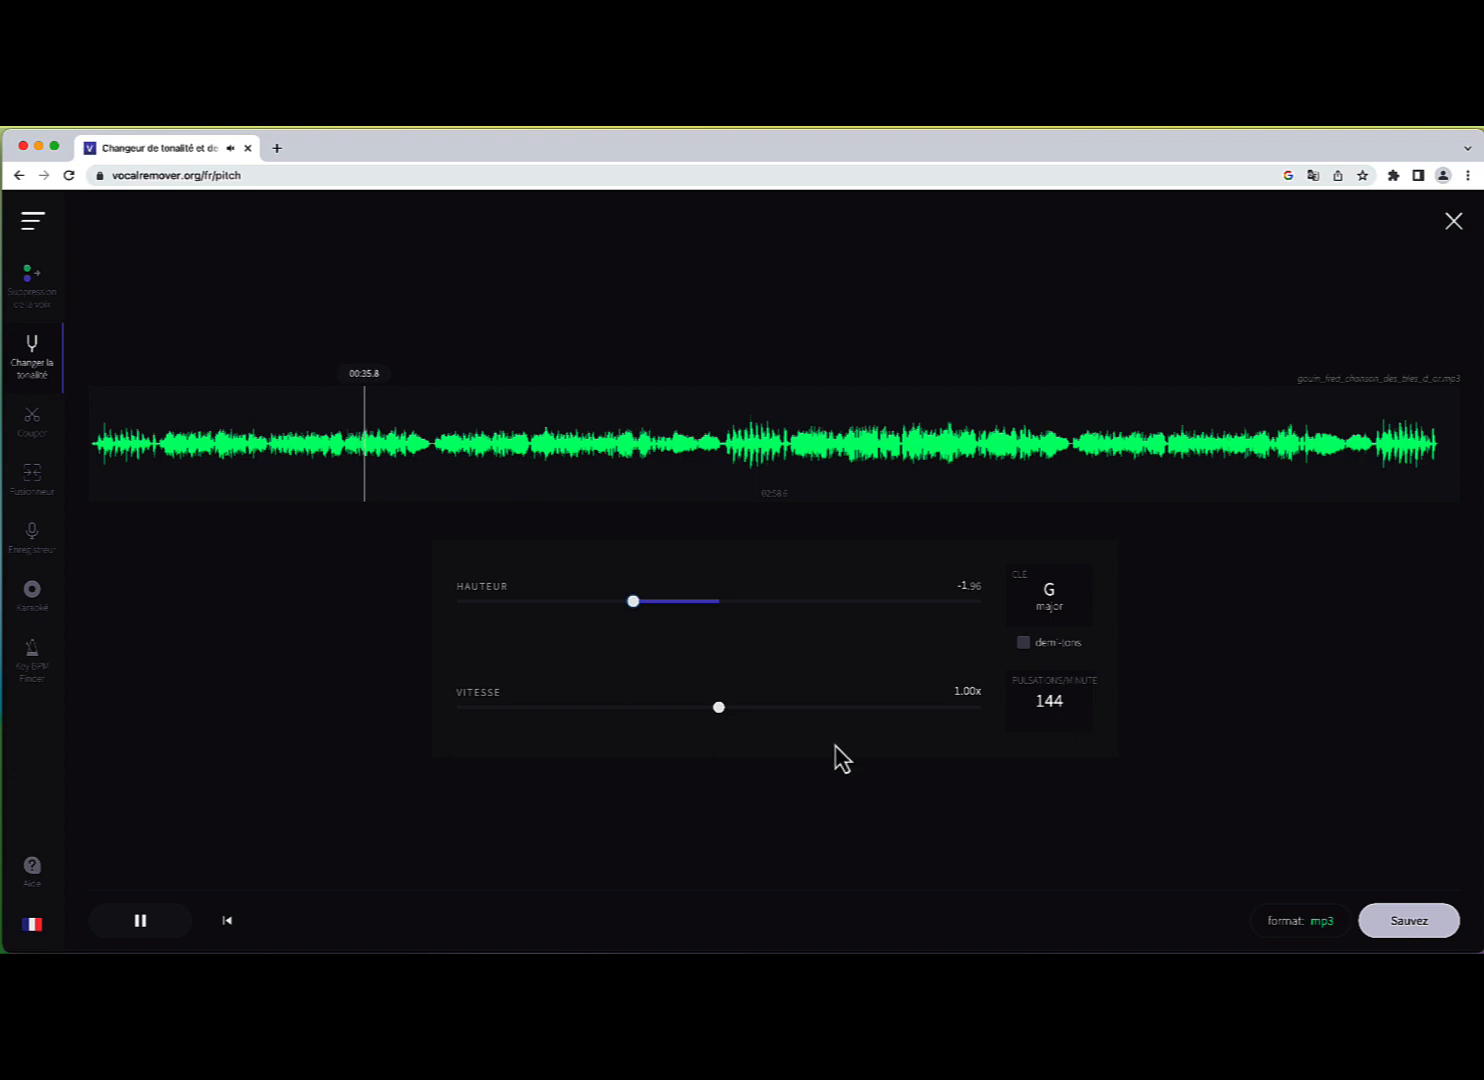
Step: Slow the song's speed to 0.85x and save the modified track as mp3
left_click_drag(720, 712, 643, 722)
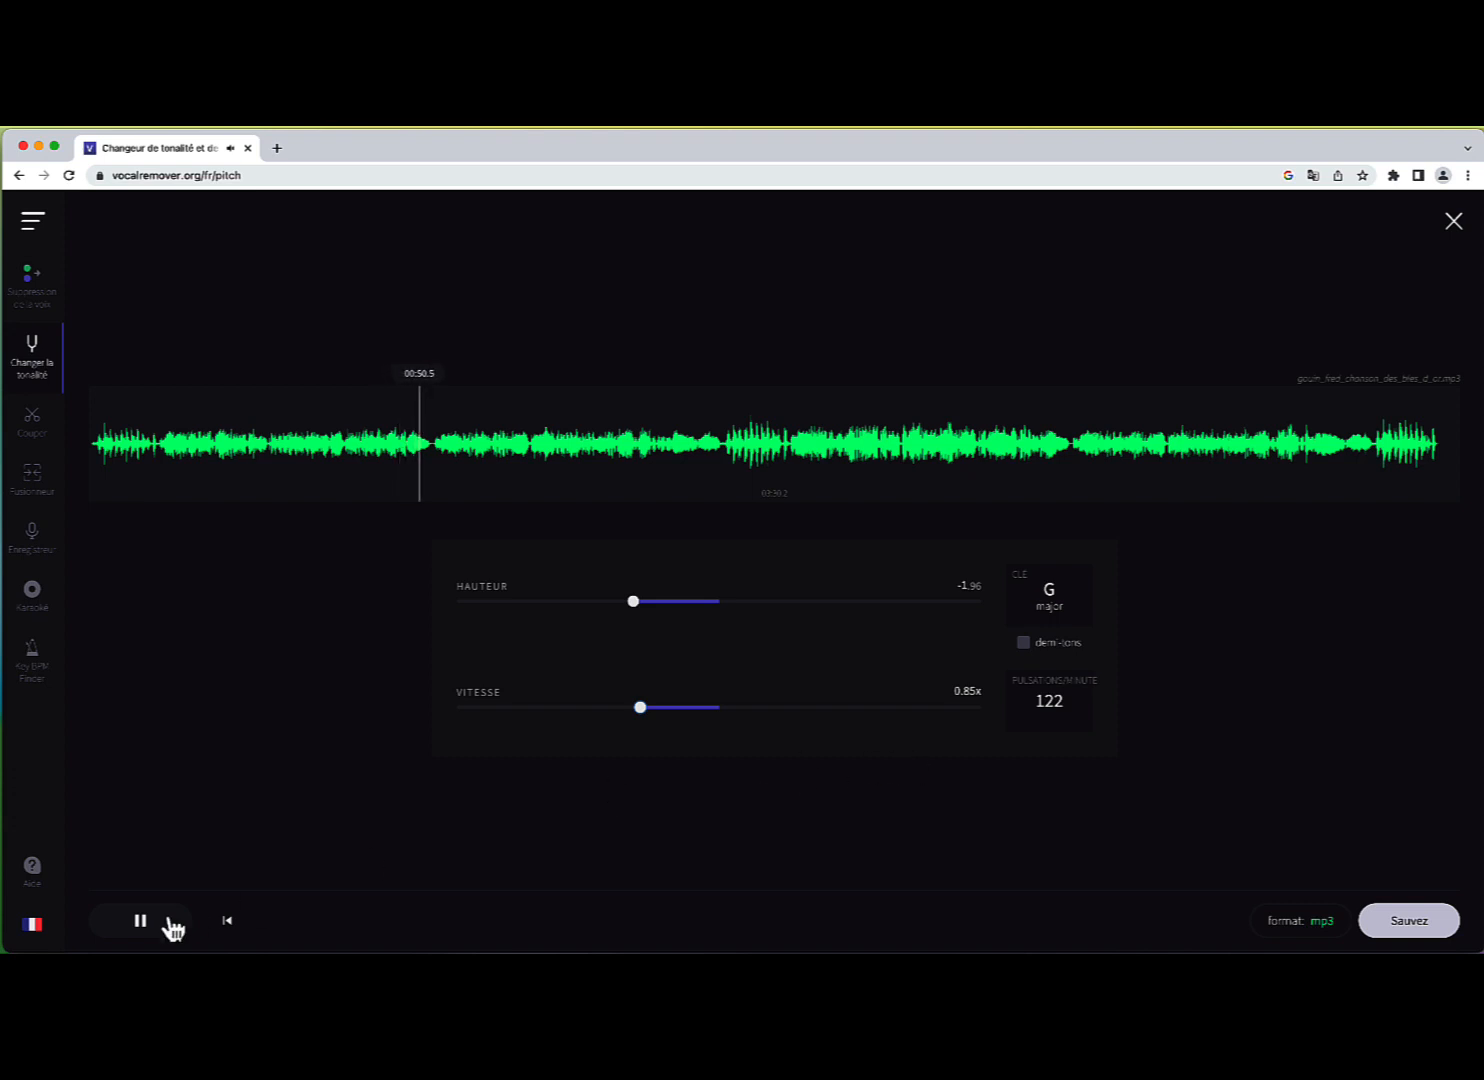
left_click(1406, 924)
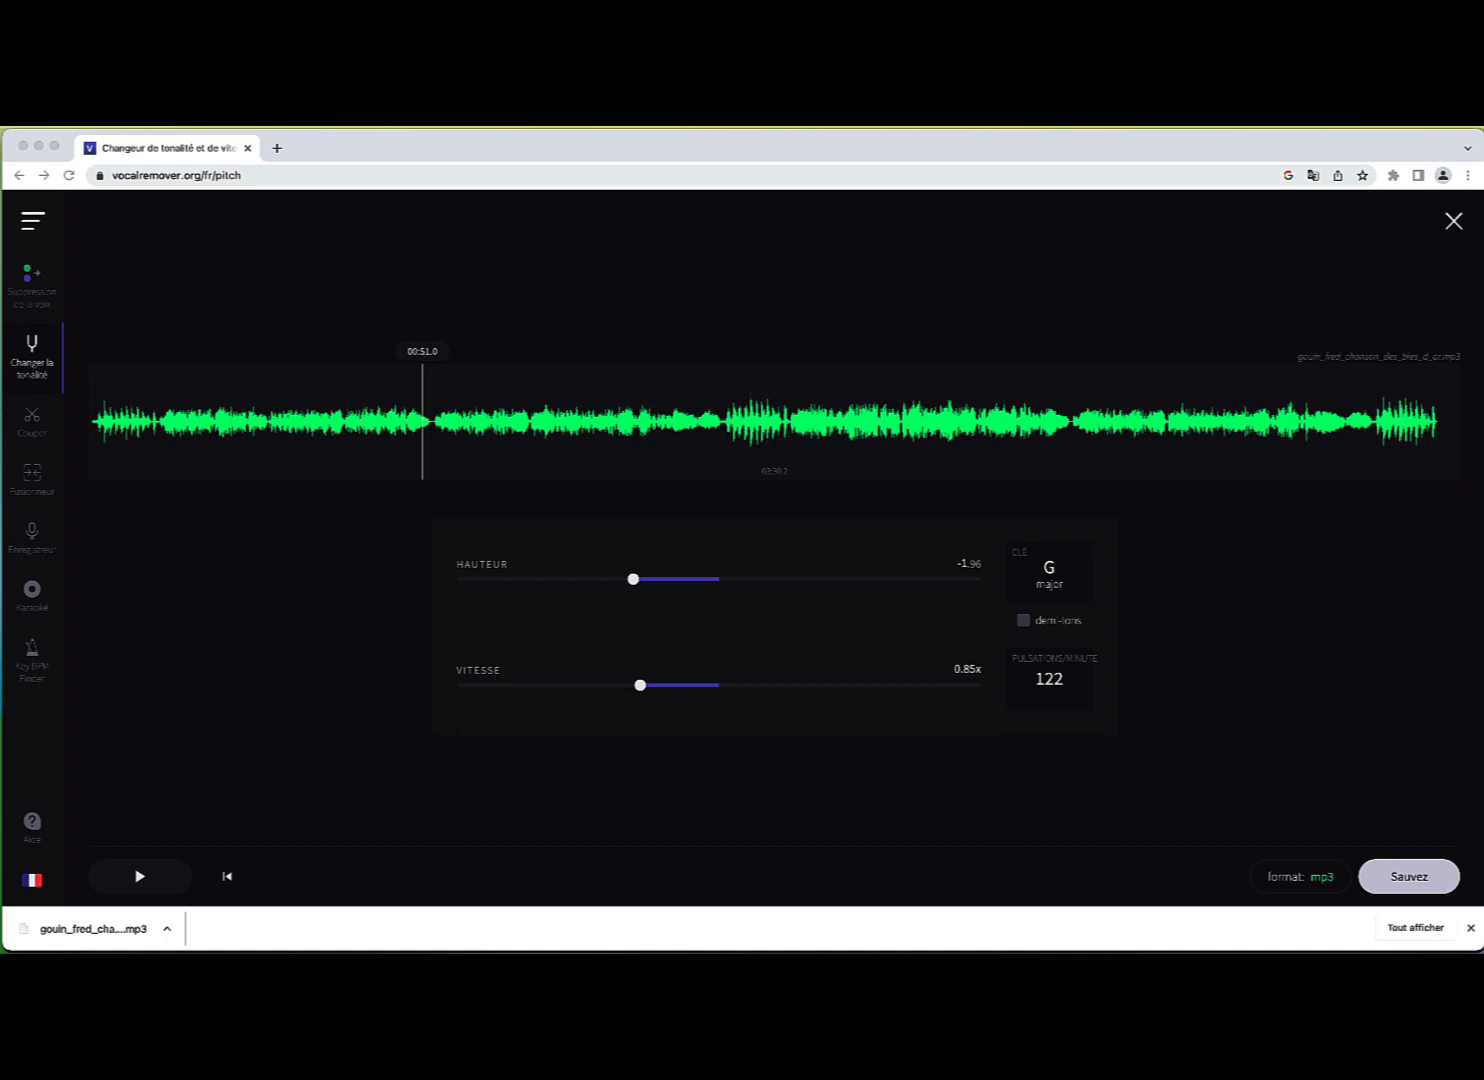
Step: Preview the downloaded gouin_fred_chanson_des_bles_d_or_G_major__bpm_122.mp3 in Finder's Téléchargements folder, and close the Finder window
left_click_drag(0, 778, 848, 478)
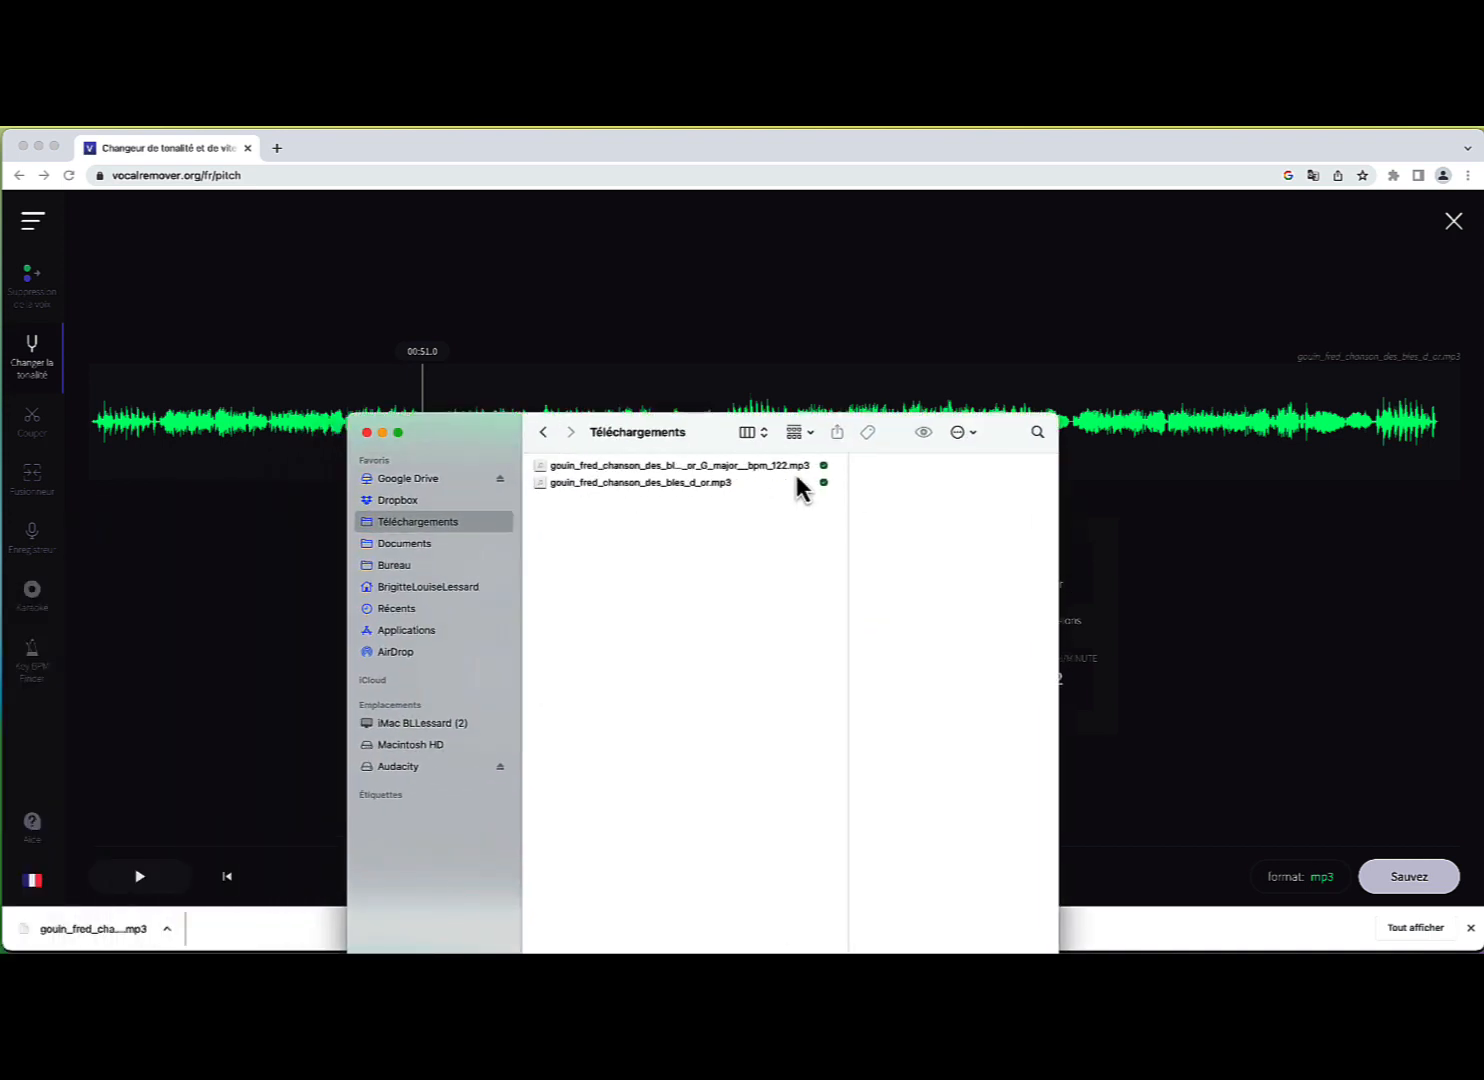
left_click(734, 466)
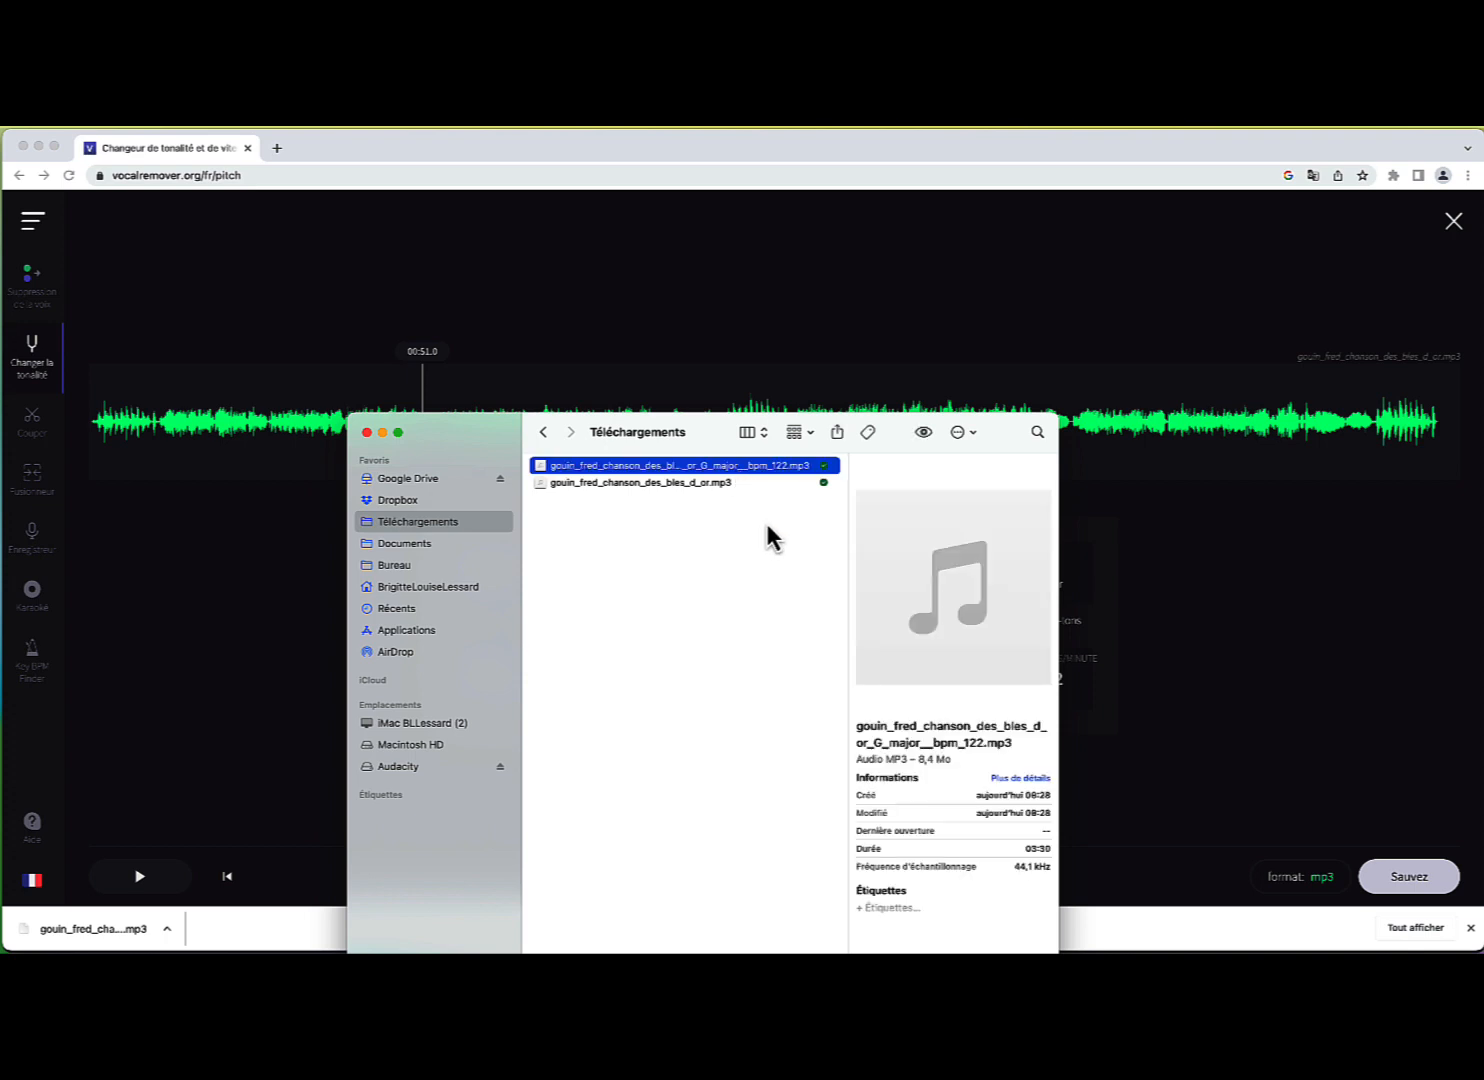
key("space")
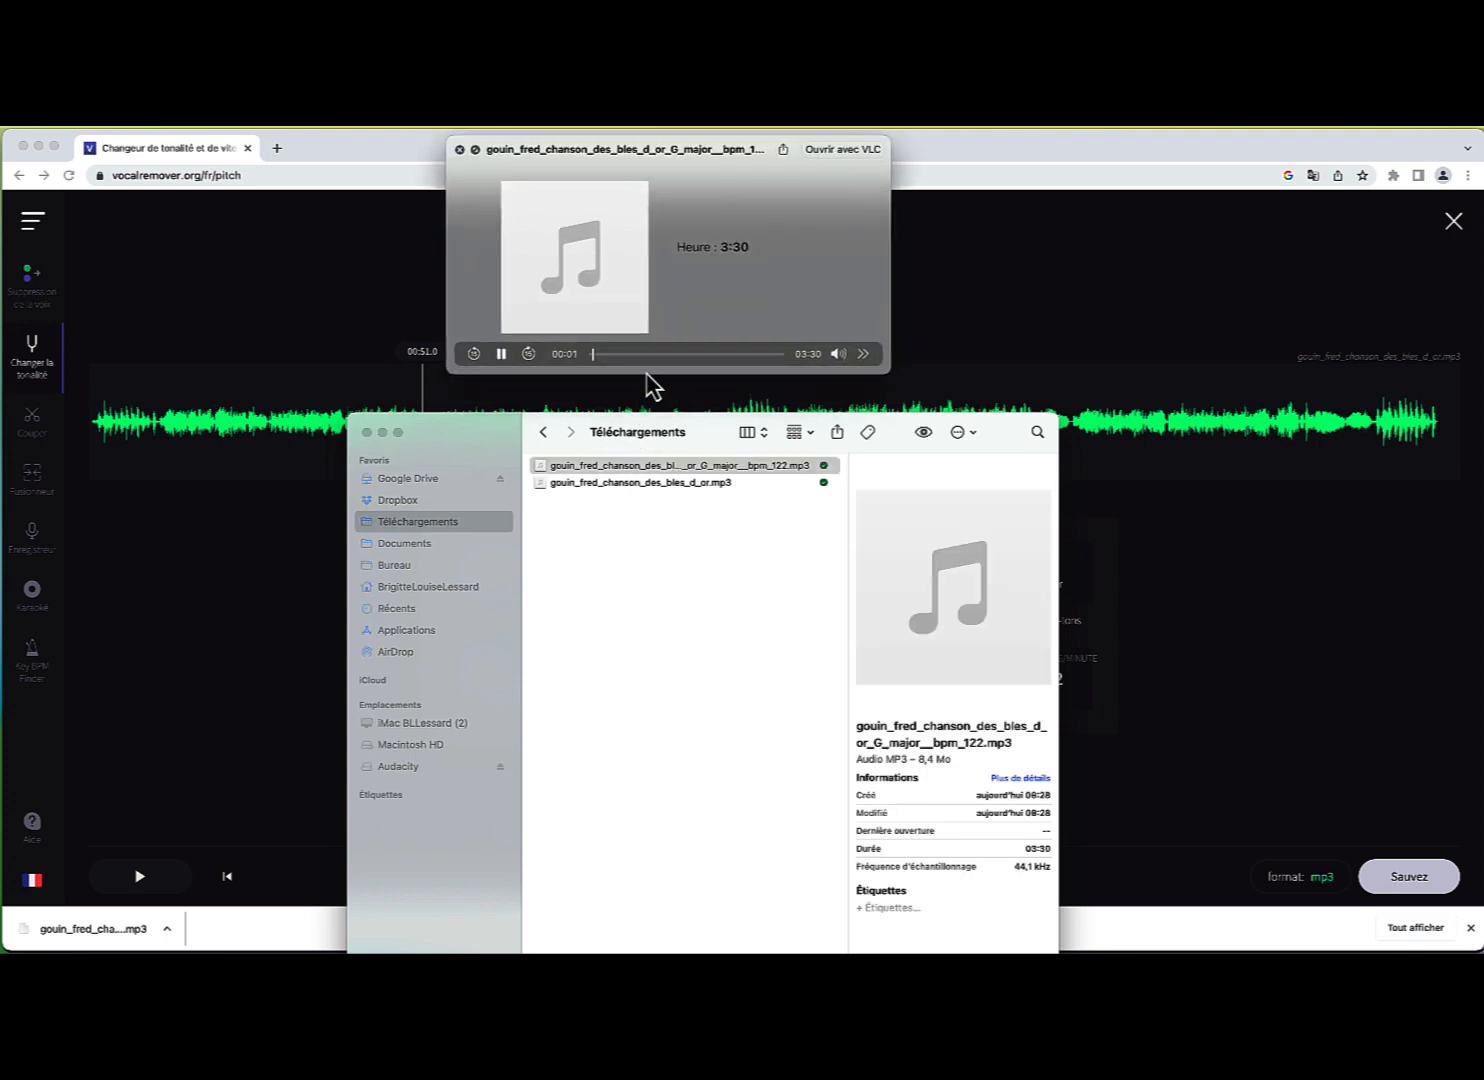
key("space")
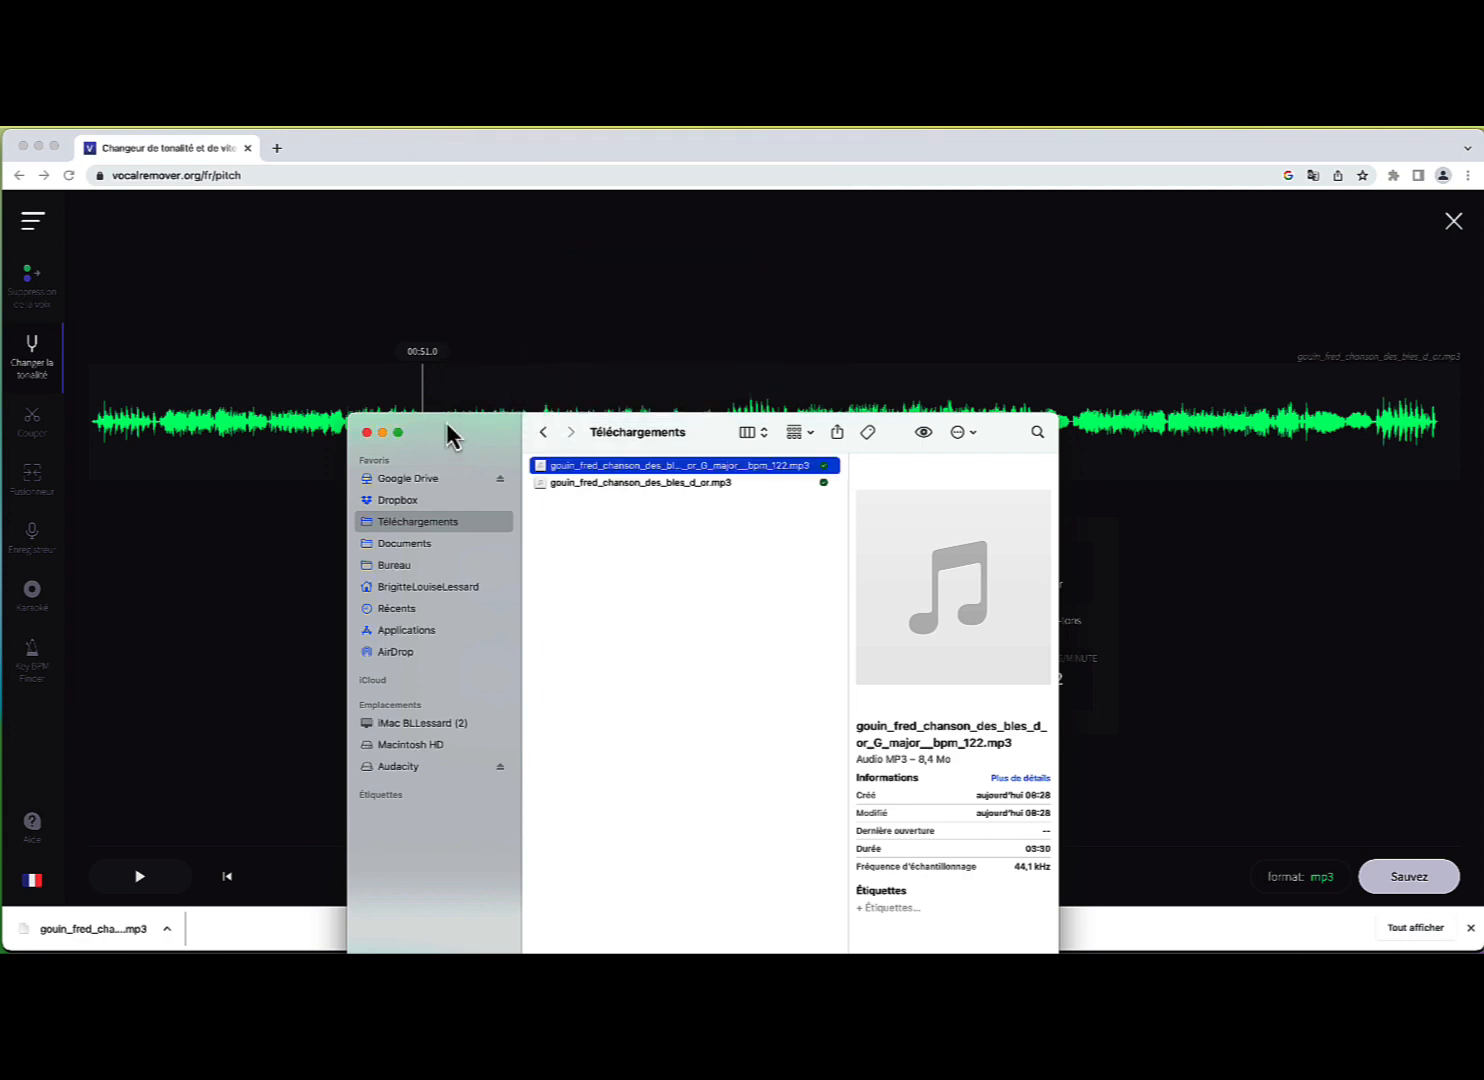
left_click(367, 432)
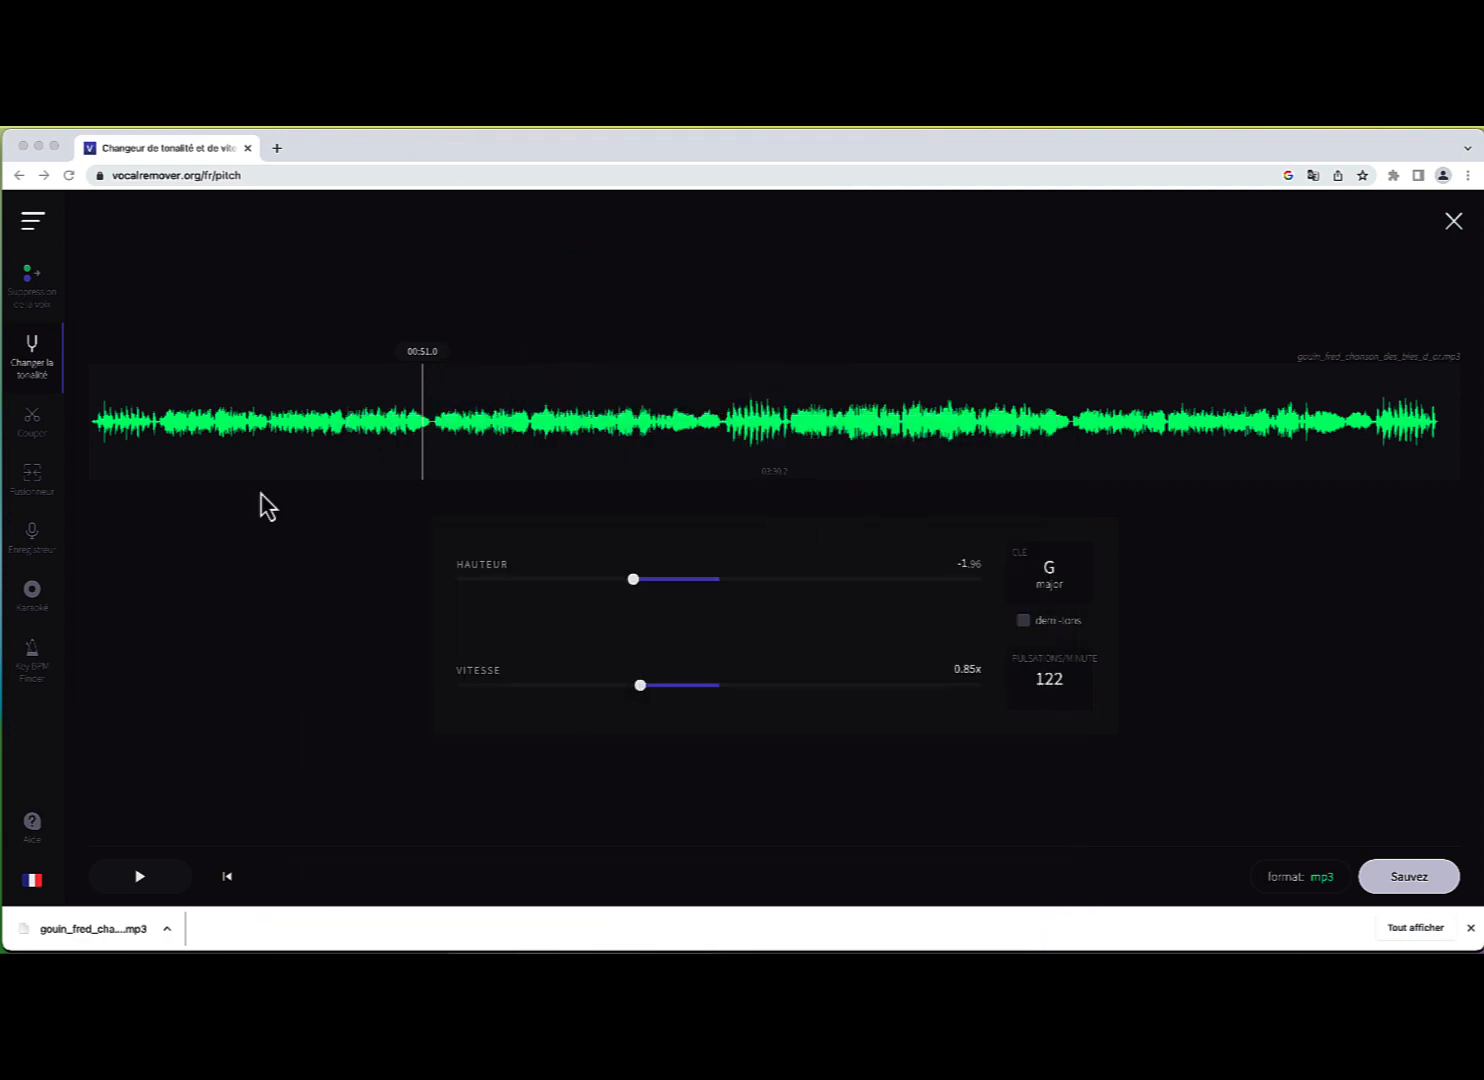
Step: Leave the pitch editing session and load gouin_fred_chanson_des_bles_d_or.mp3 into the music cutter
left_click(31, 428)
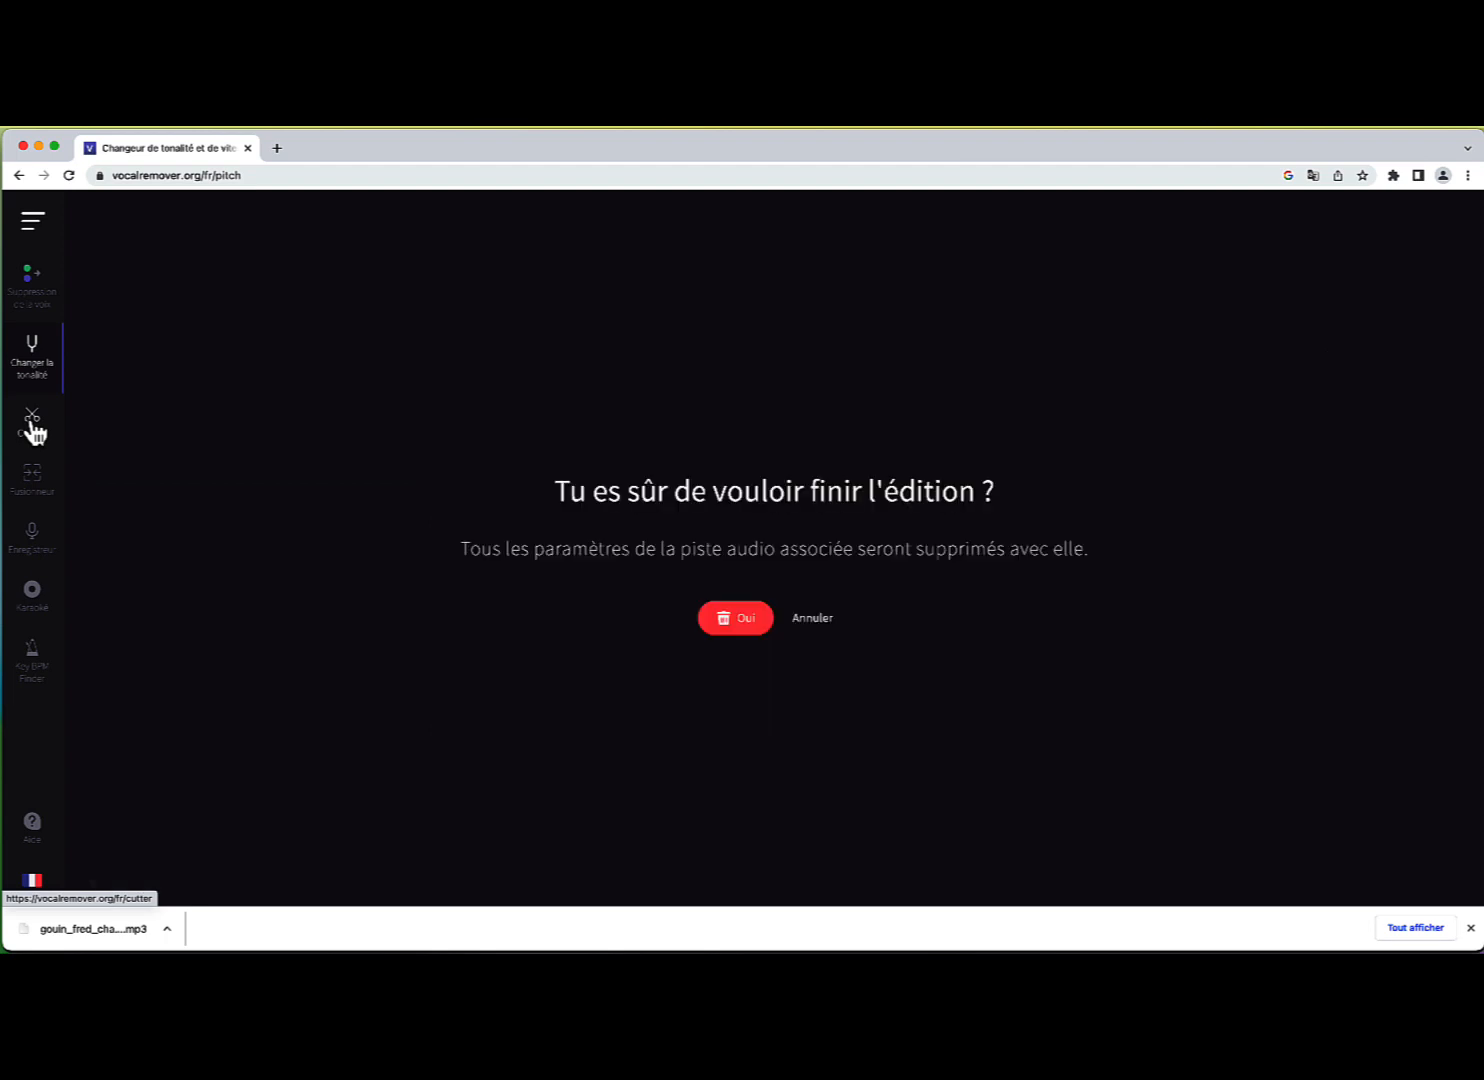
left_click(733, 620)
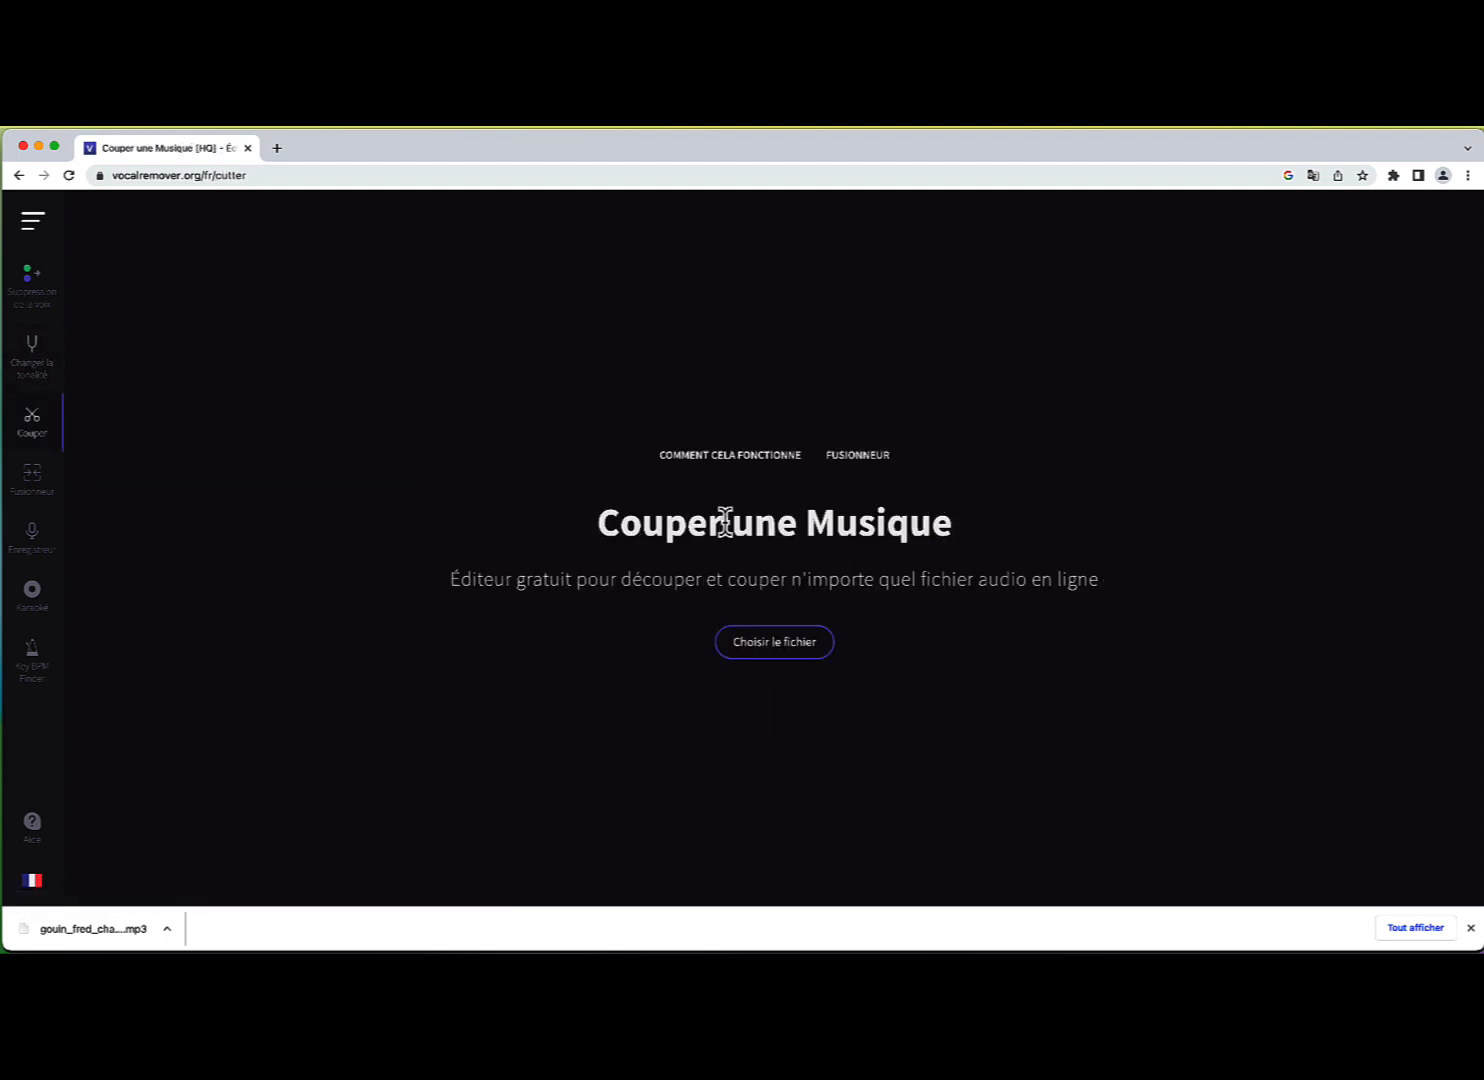
left_click(789, 648)
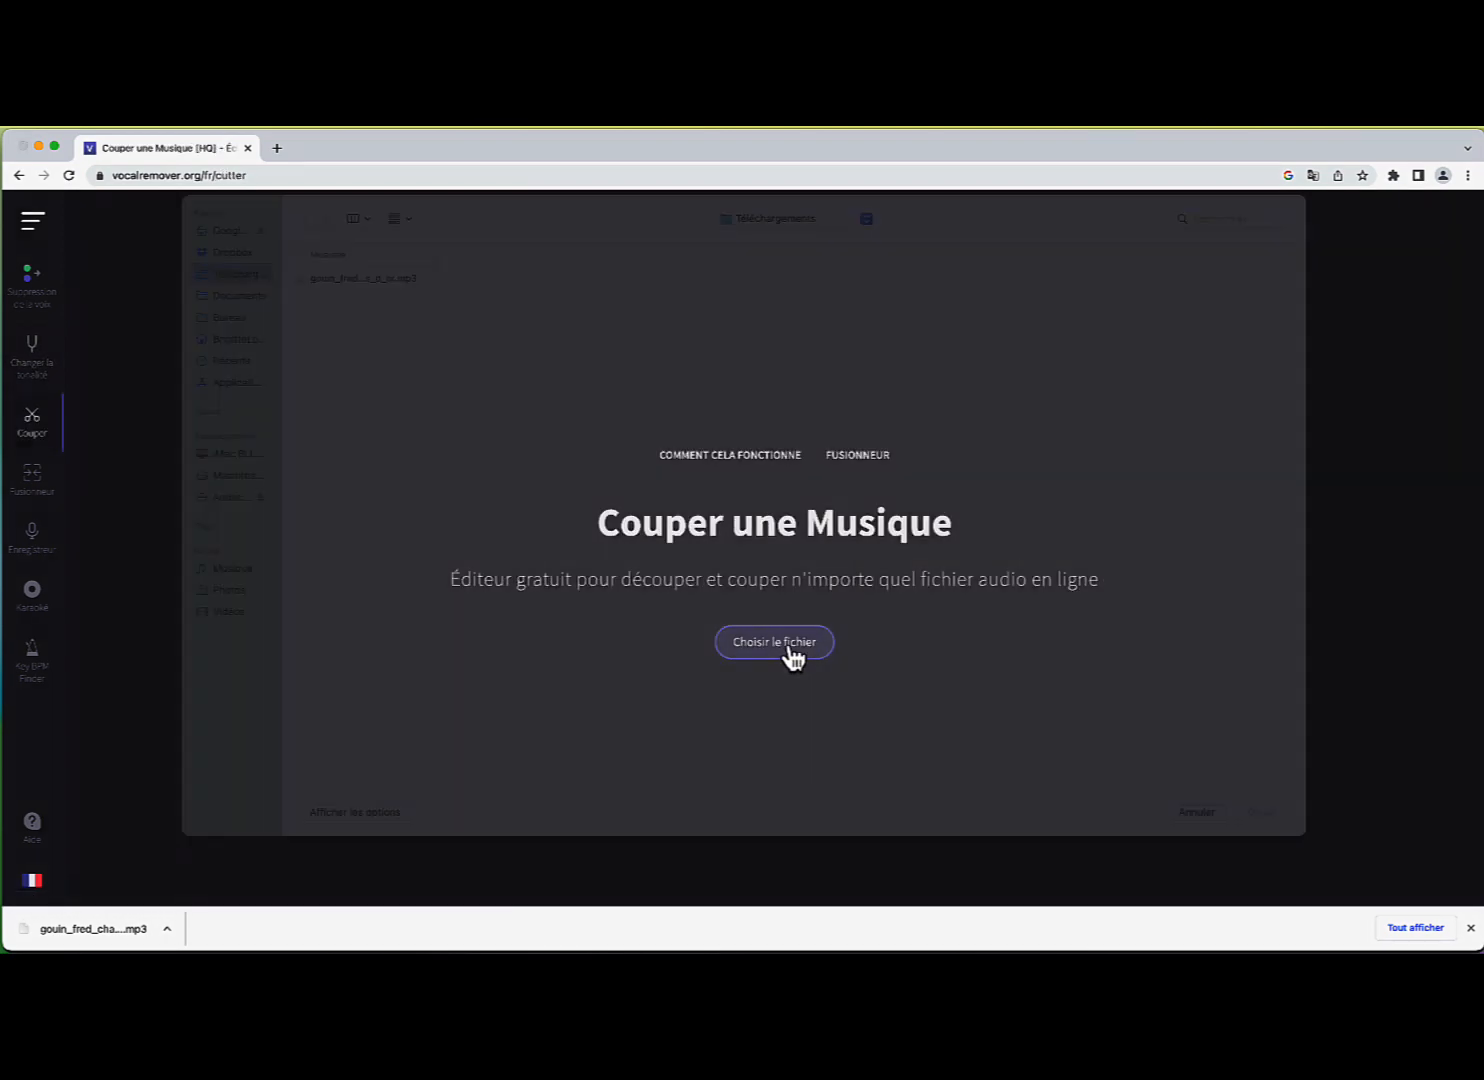
left_click(395, 320)
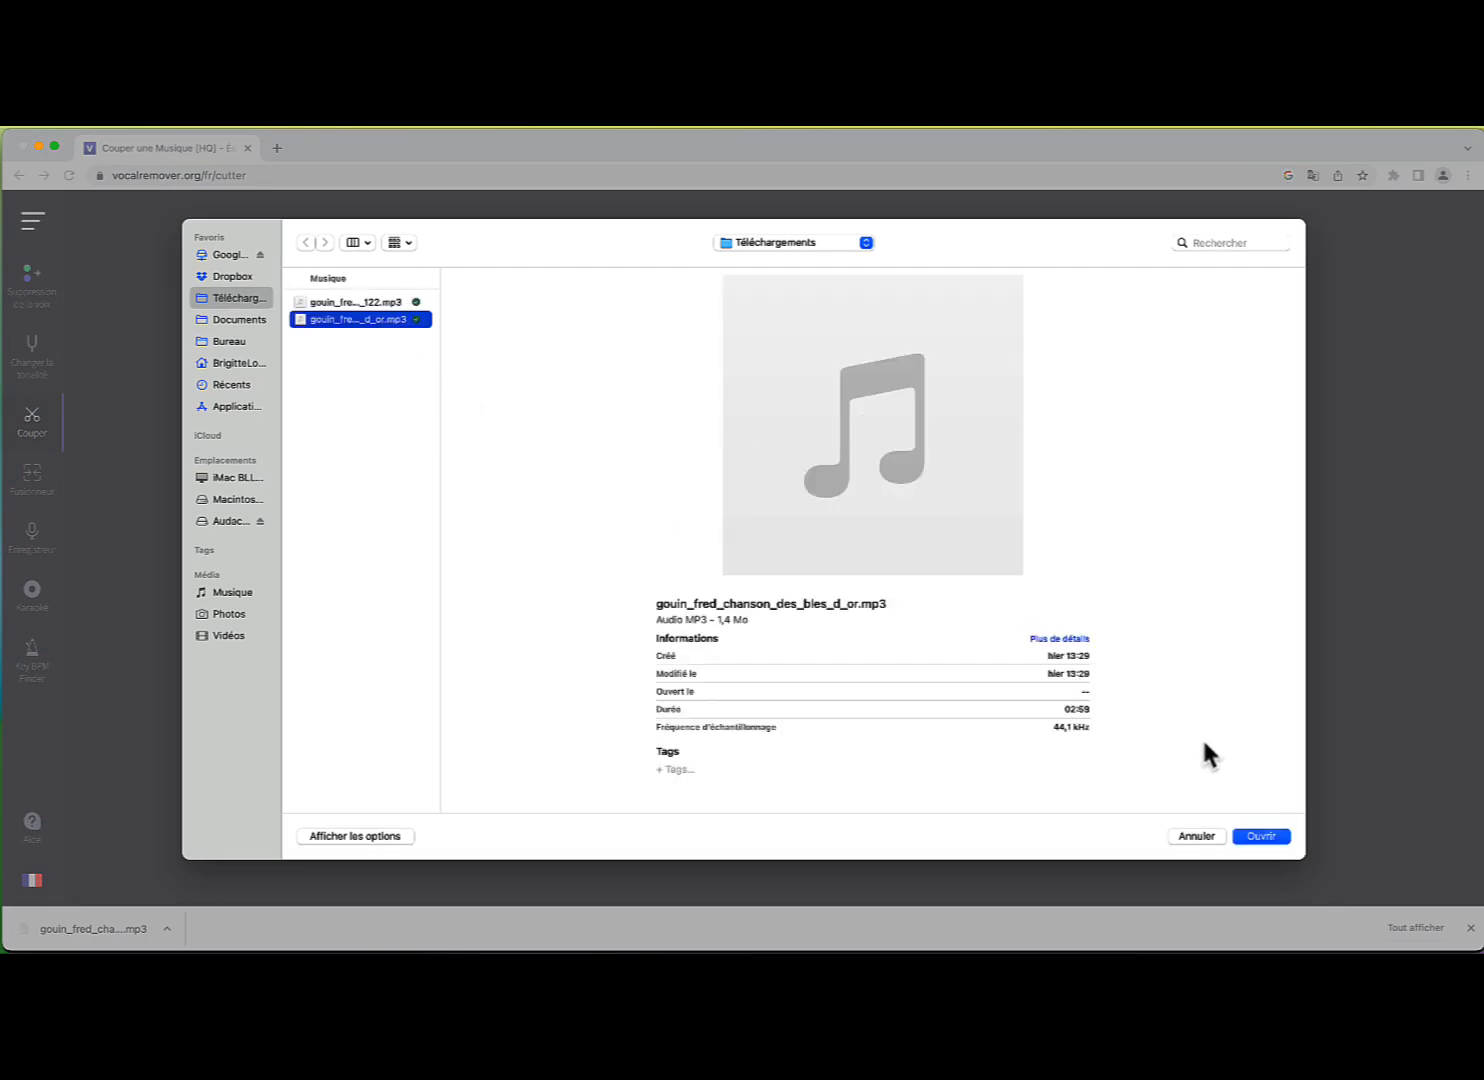
left_click(1259, 837)
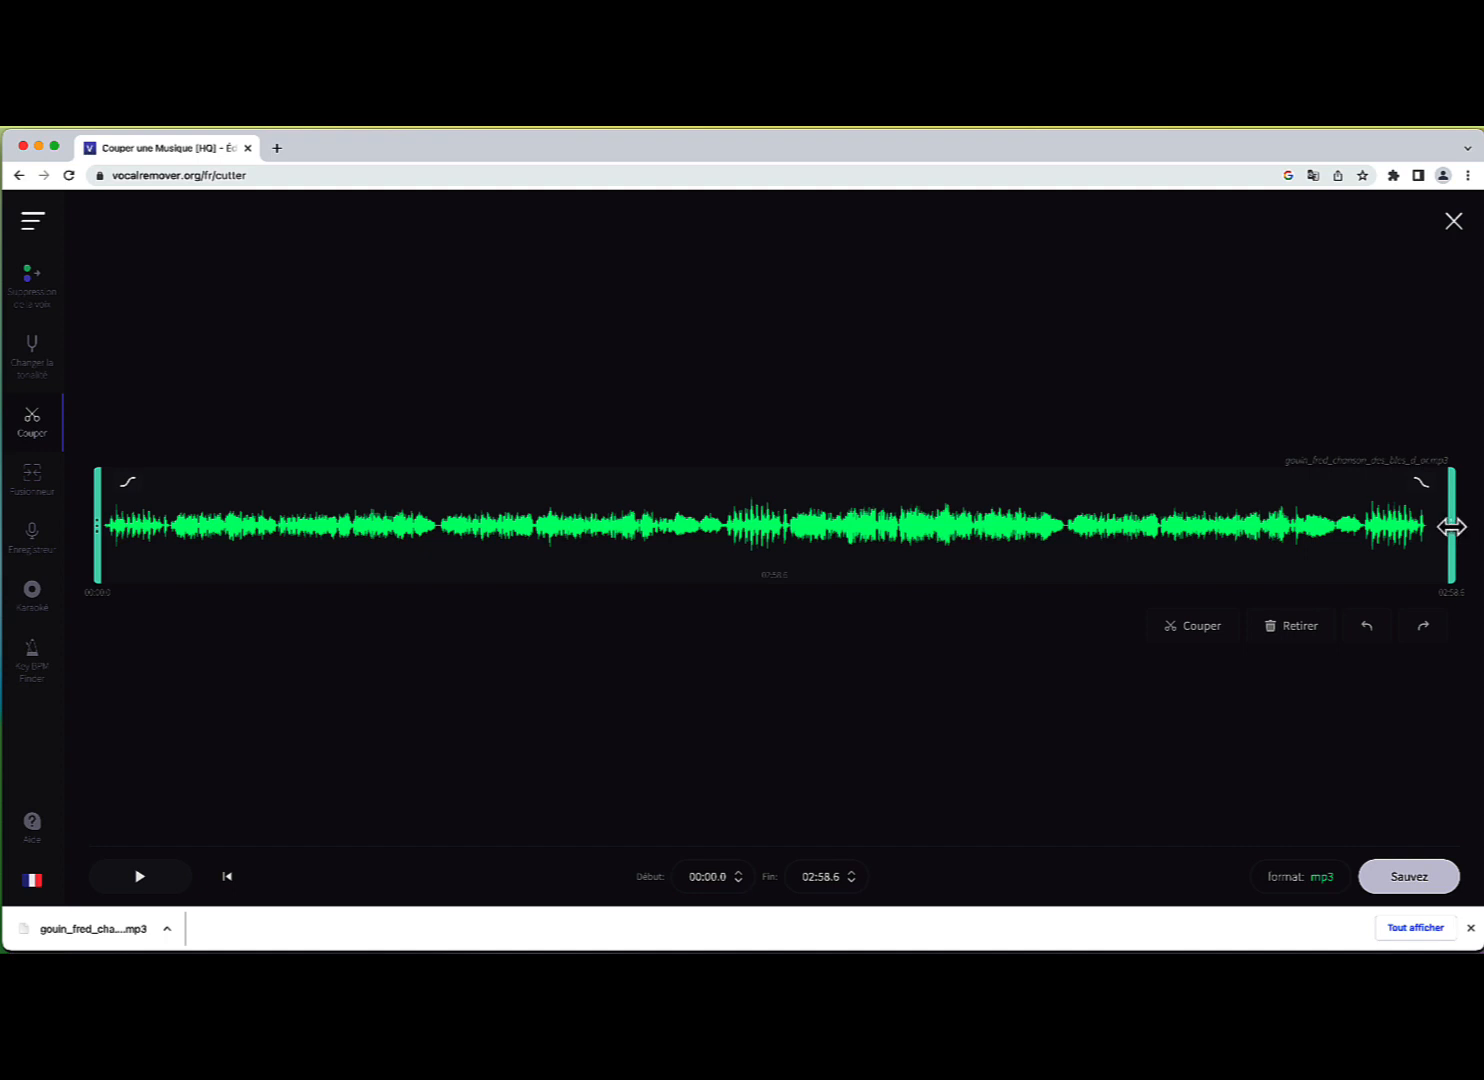
Step: Limit the song excerpt to 01:11.1 through 01:47.8 and play part of it as a check
left_click_drag(1451, 526, 917, 526)
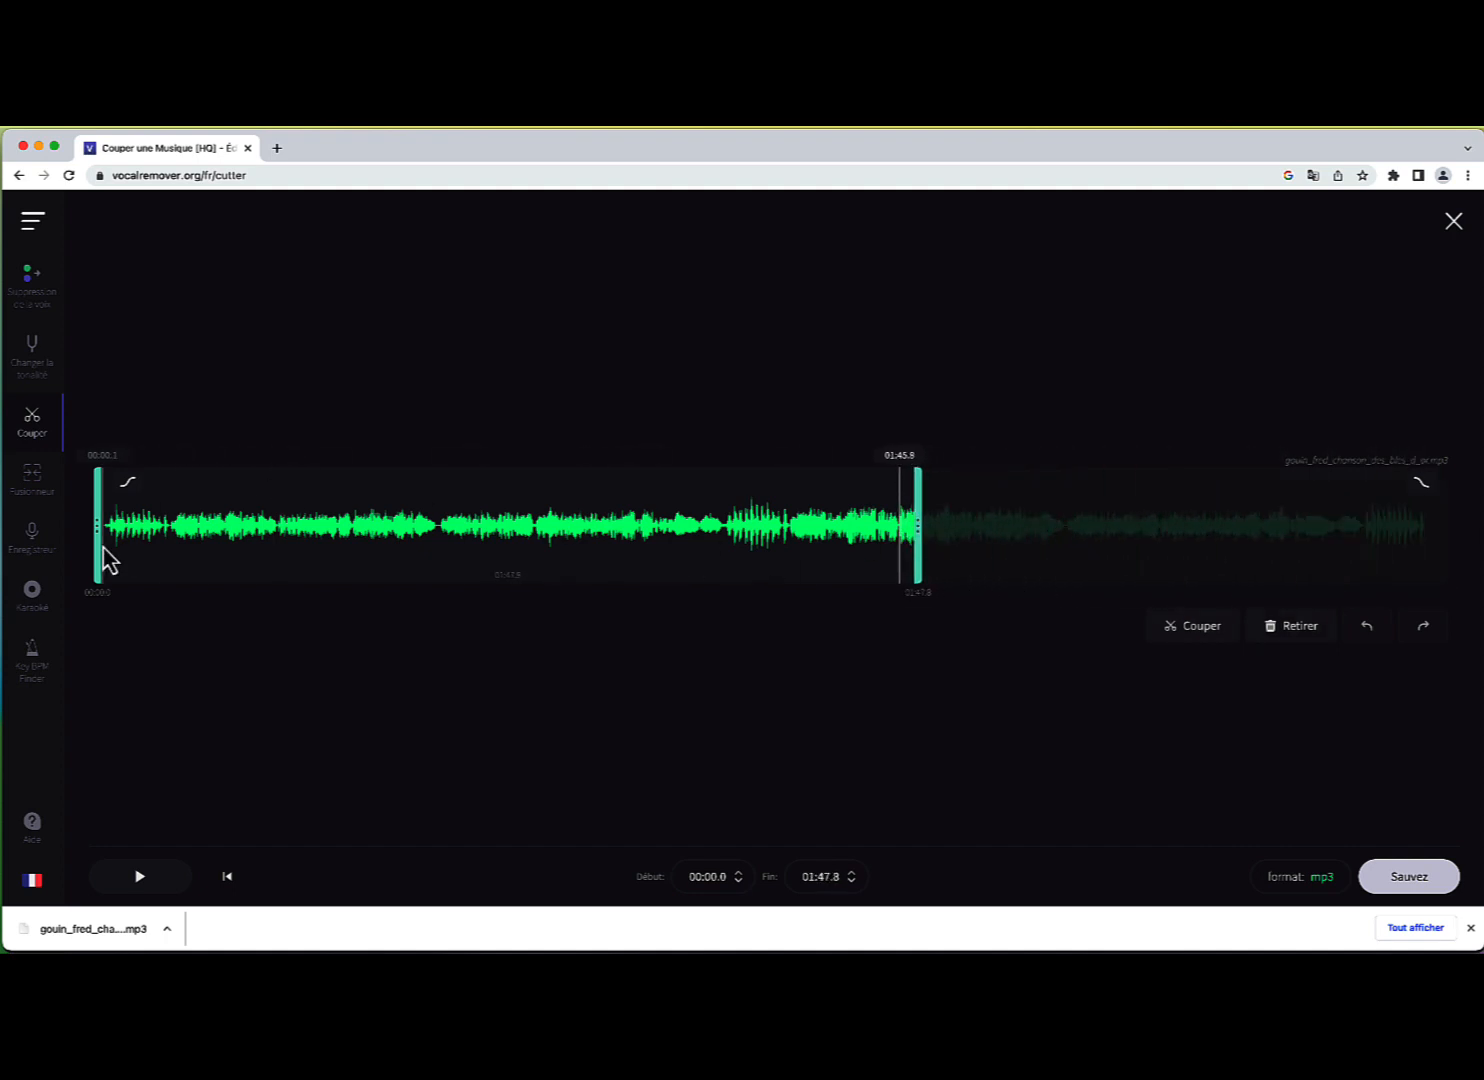
left_click_drag(92, 527, 646, 563)
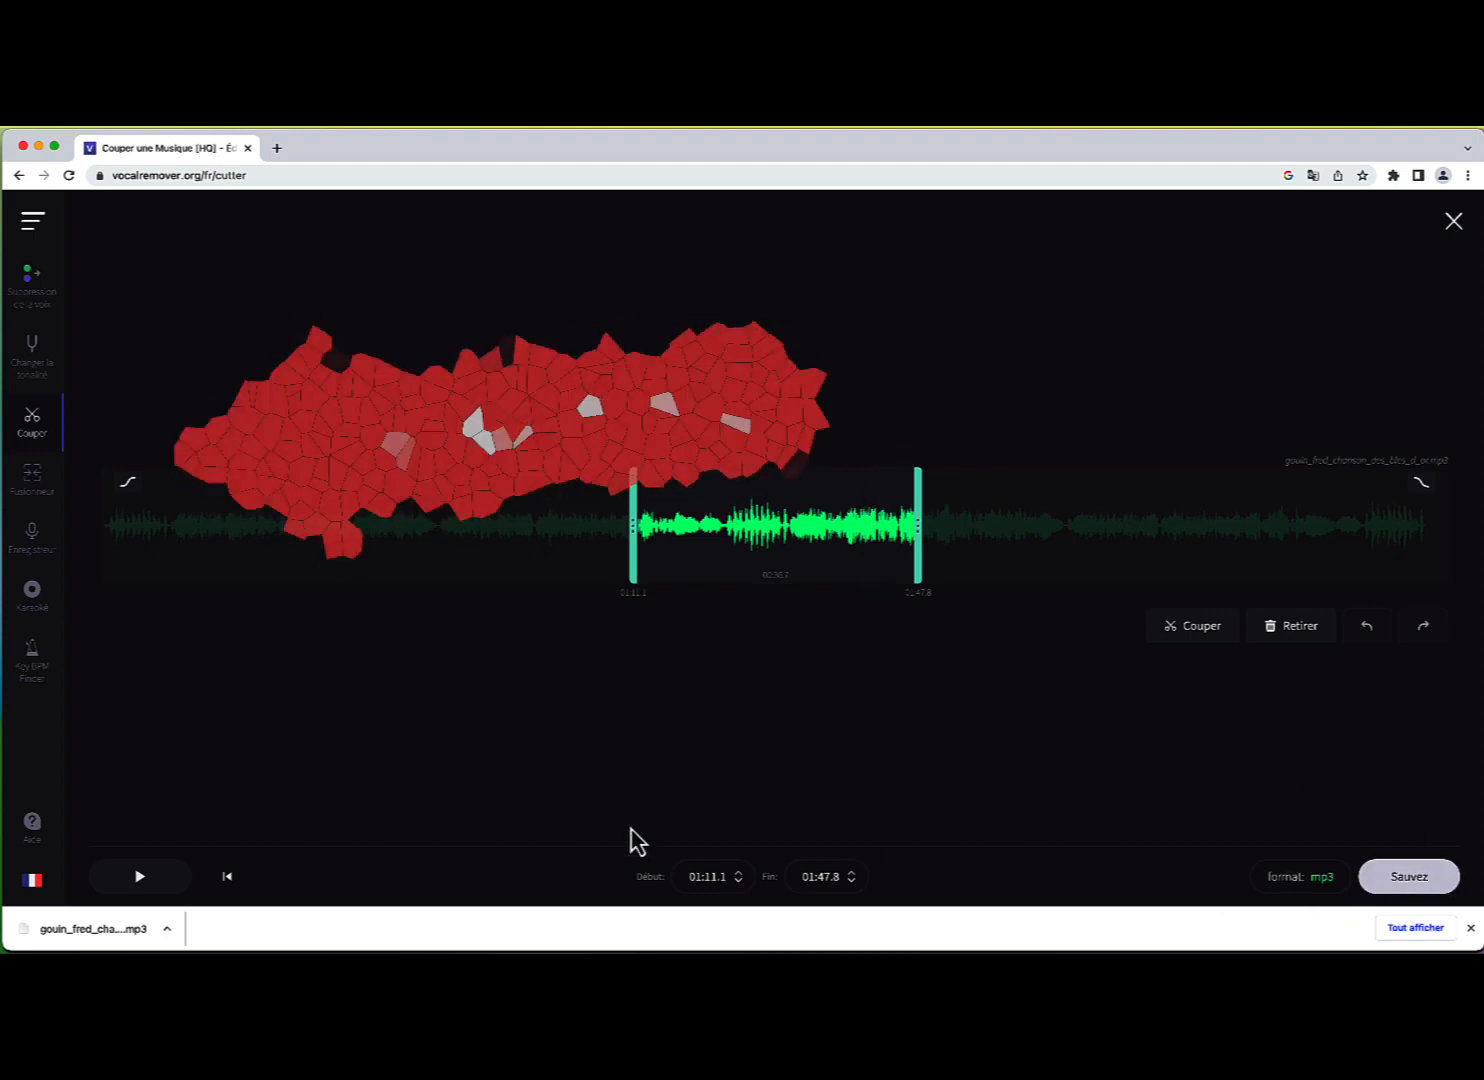
left_click(146, 884)
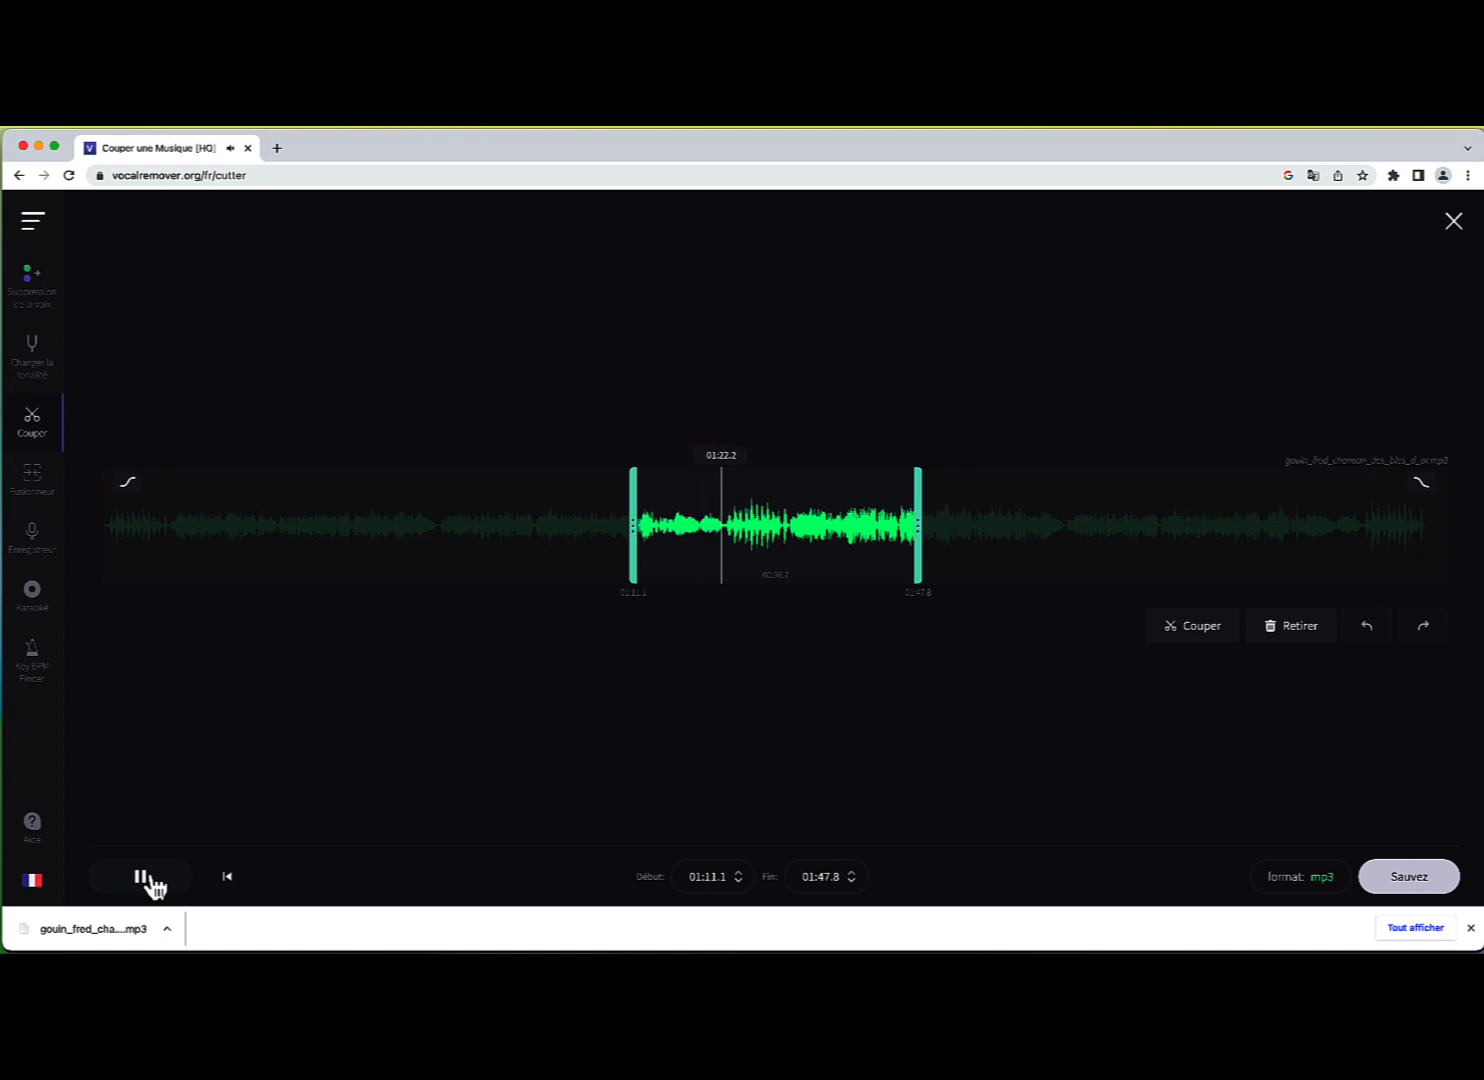
left_click(151, 882)
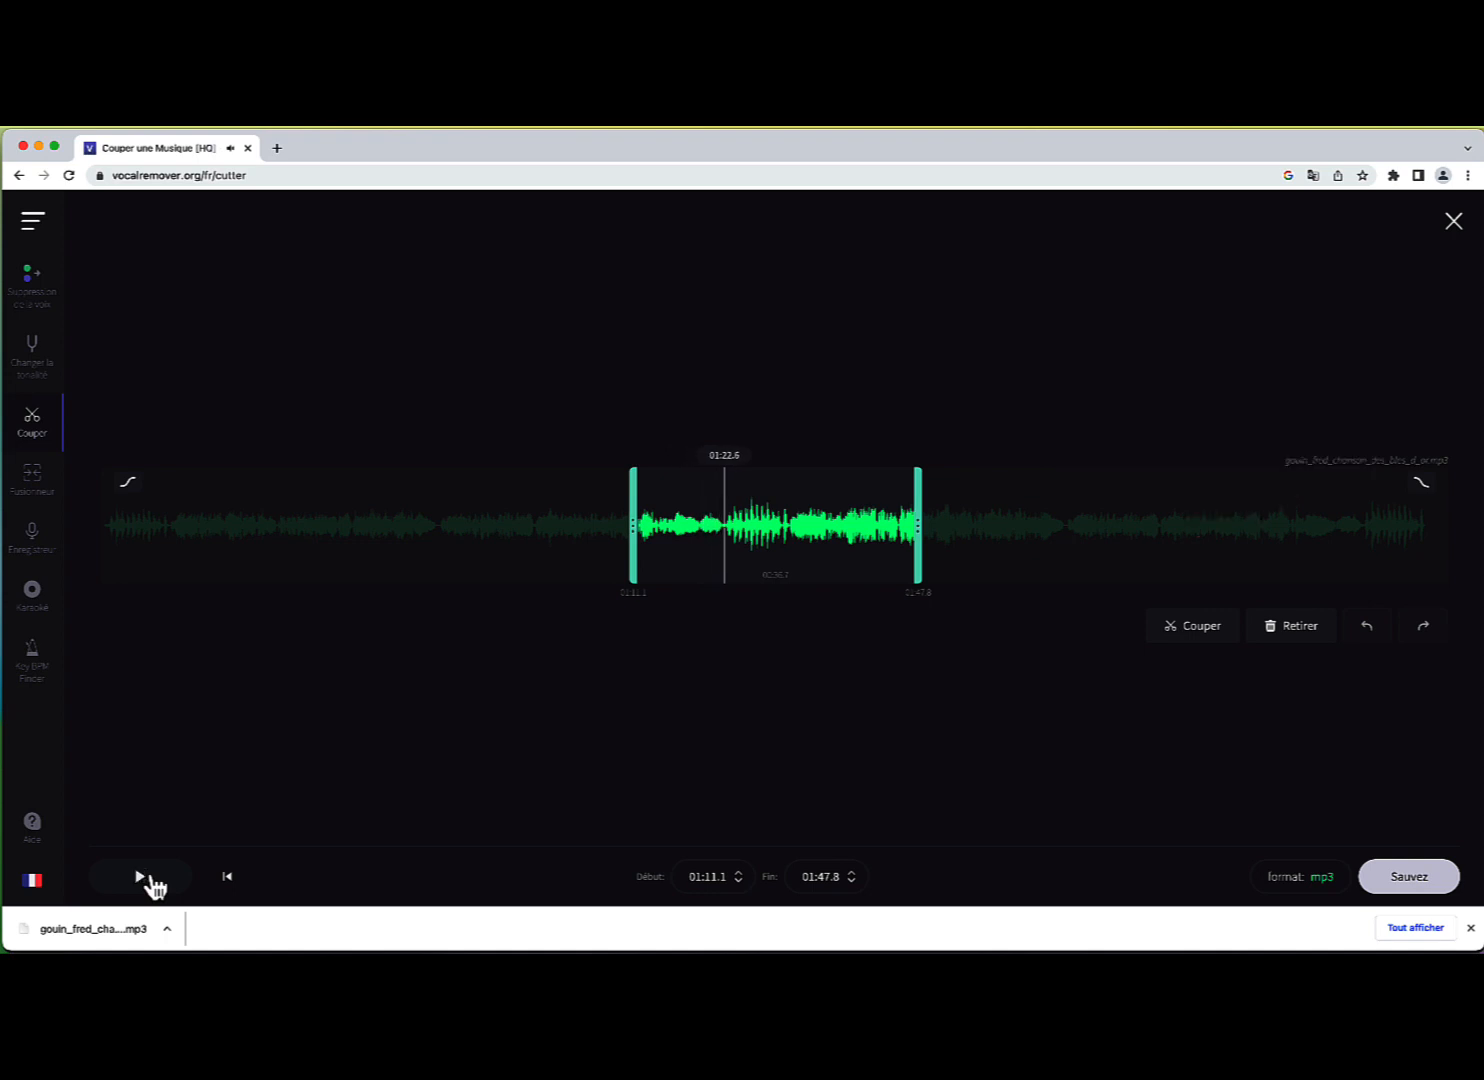
Step: Leave the cutter session and load gouin_fred_chanson_des_bles_d_or.mp3 as the first track in the song joiner
left_click(36, 490)
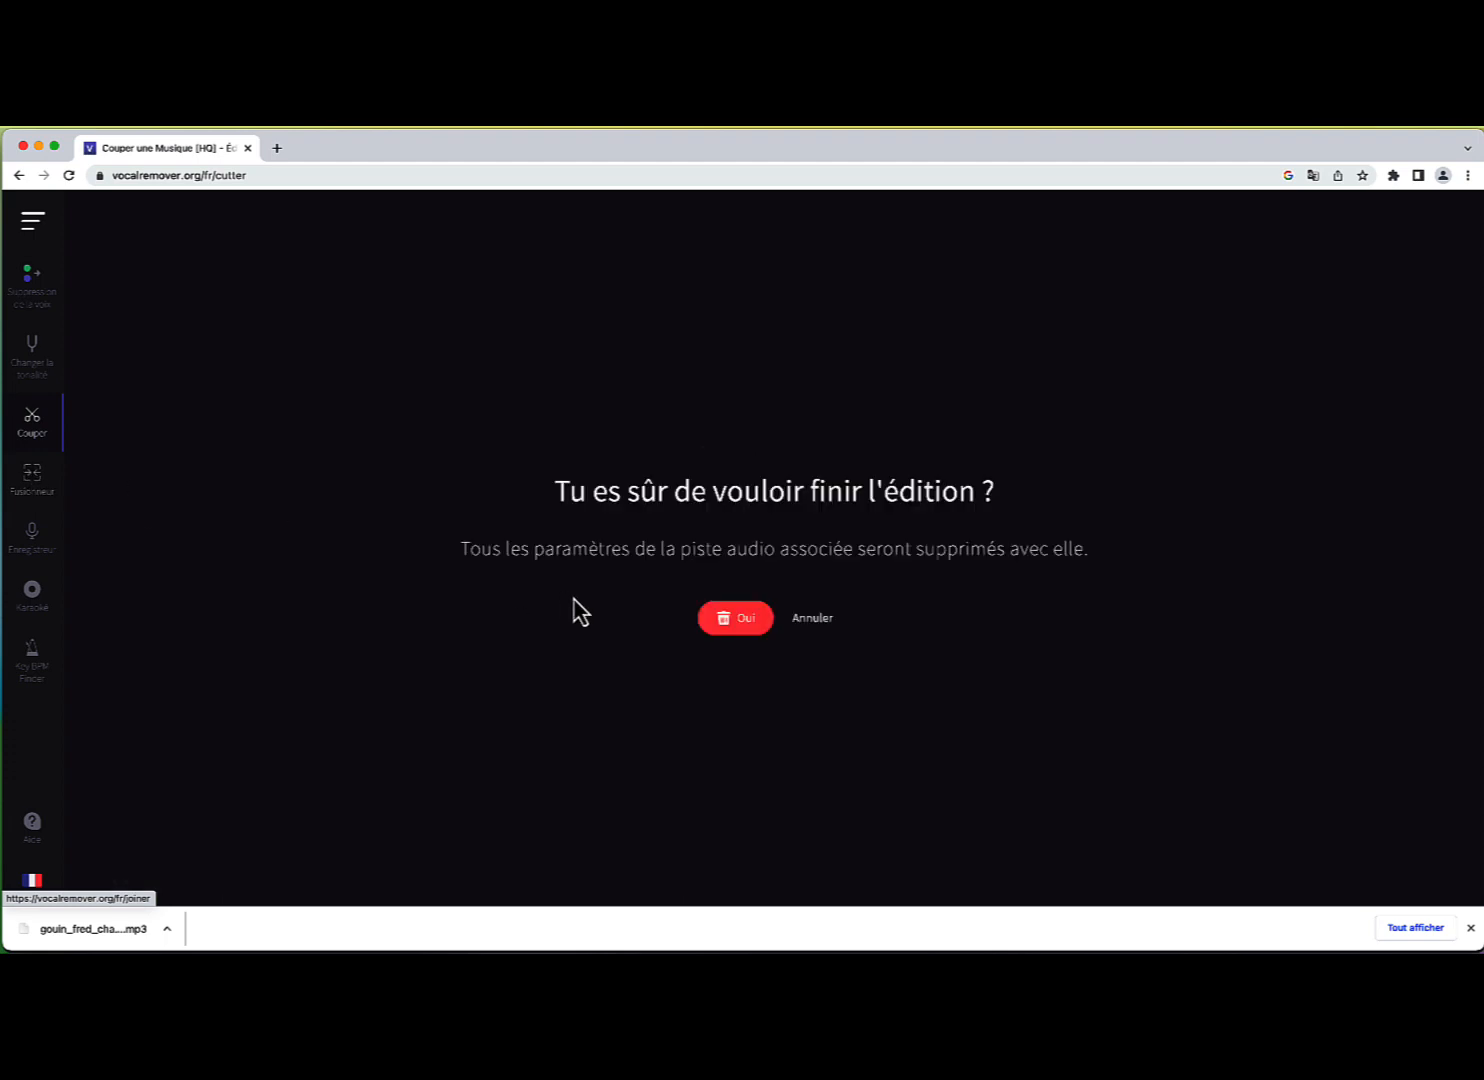
left_click(755, 624)
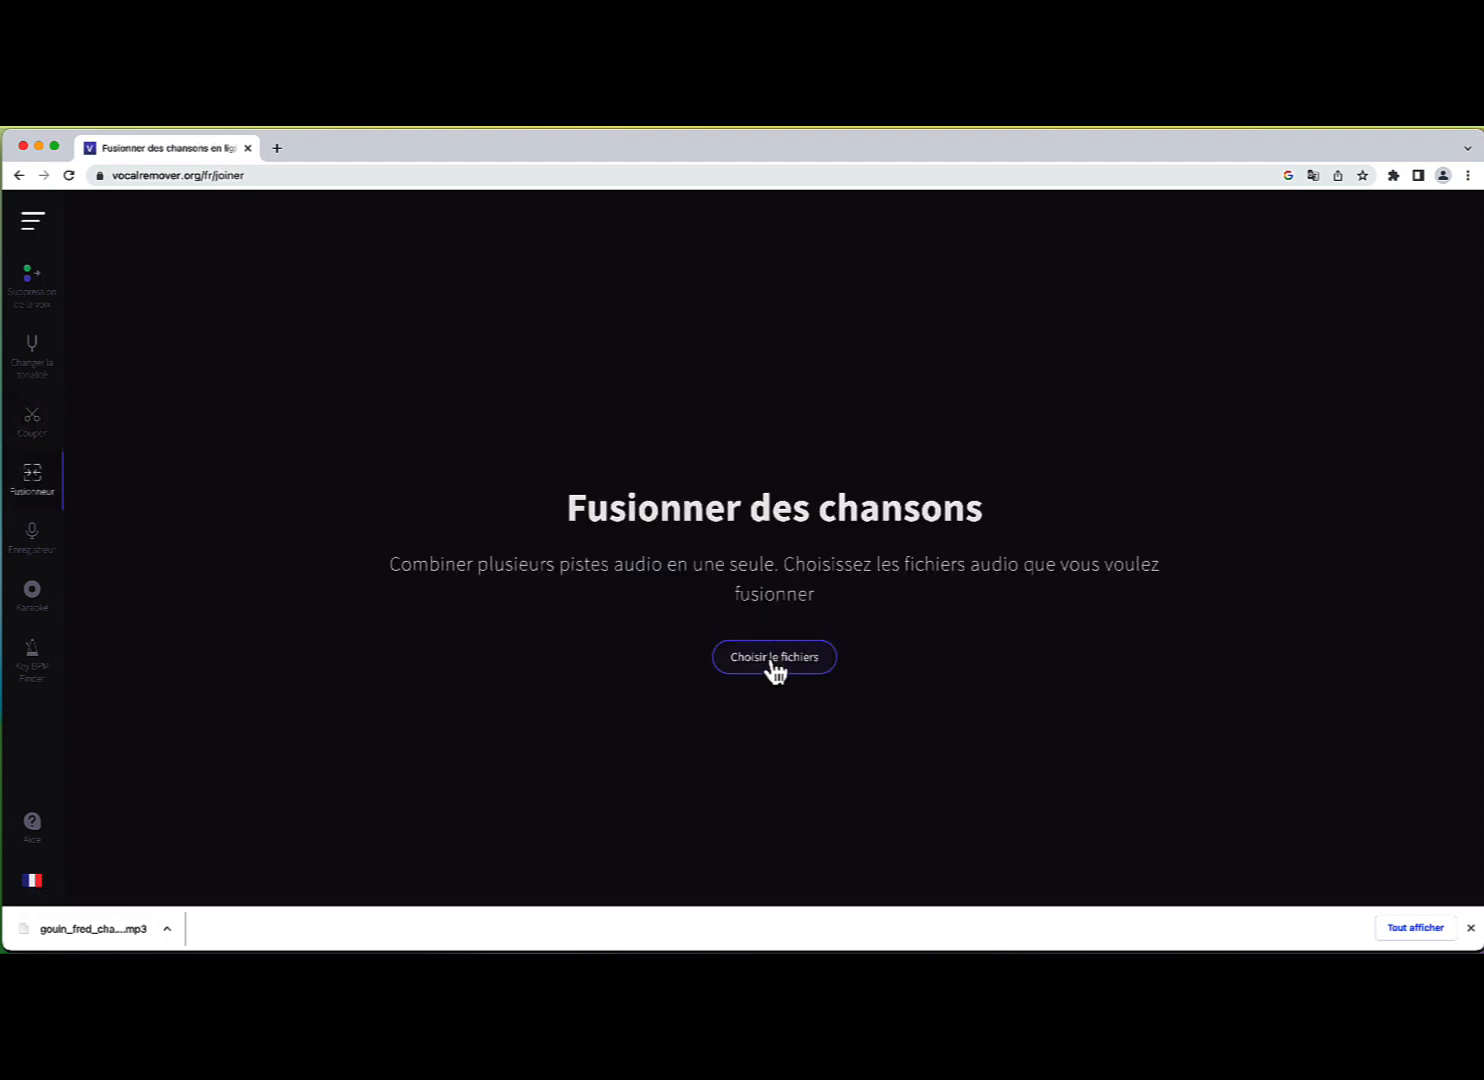
left_click(772, 660)
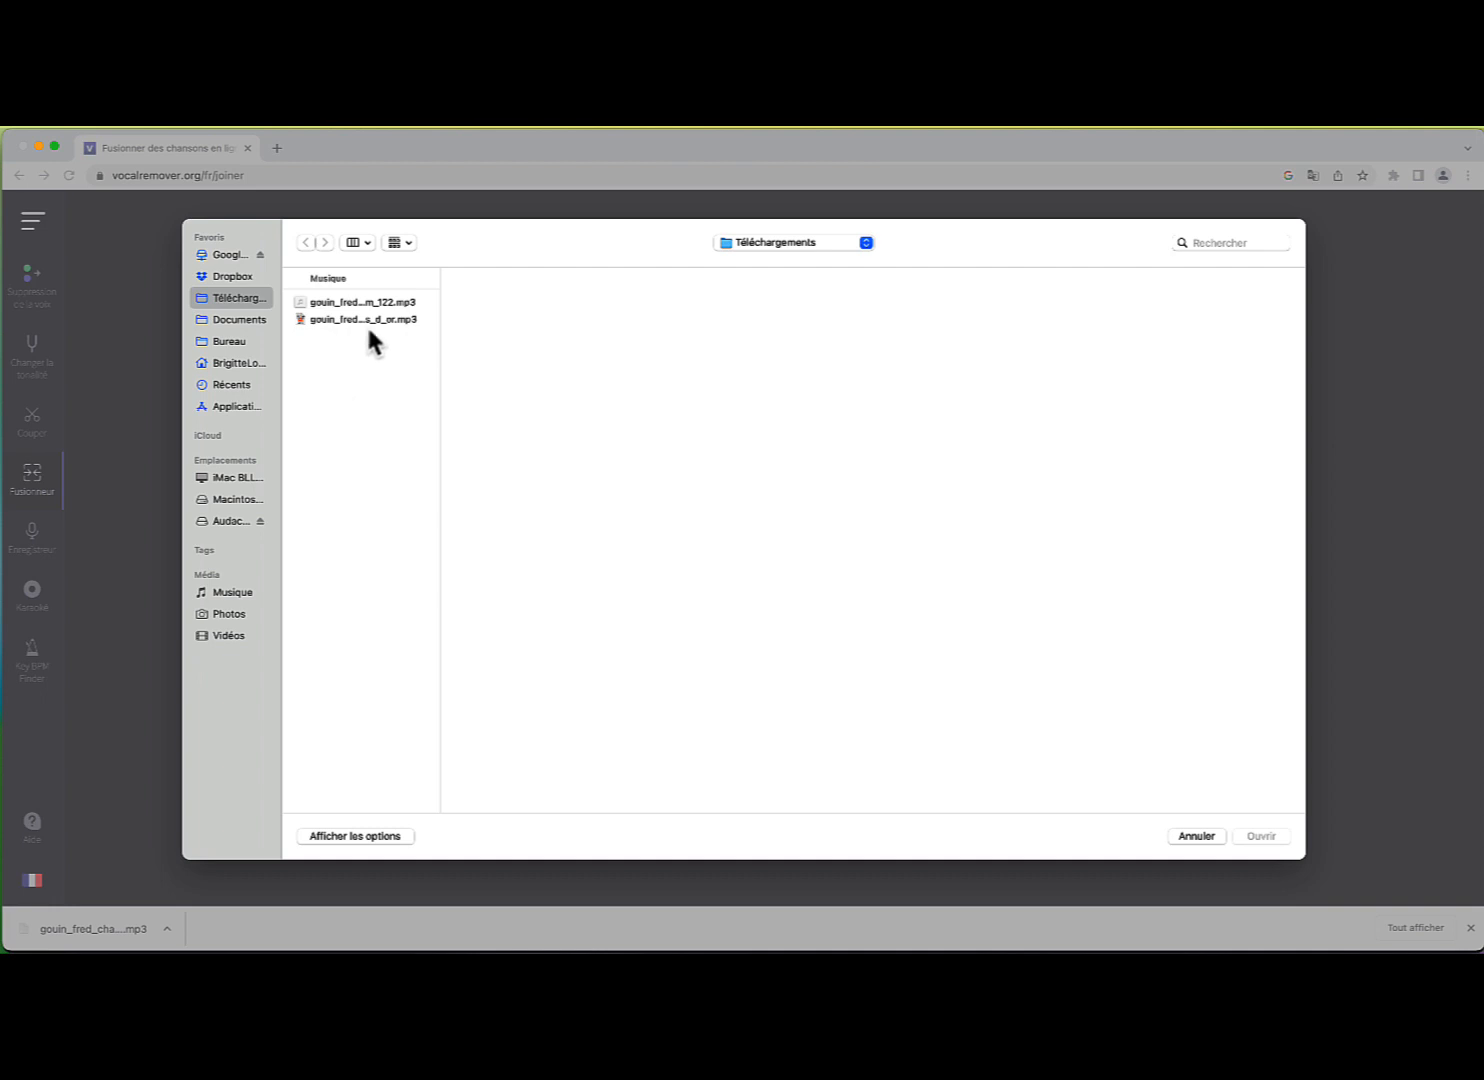
left_click(366, 322)
left_click(1262, 838)
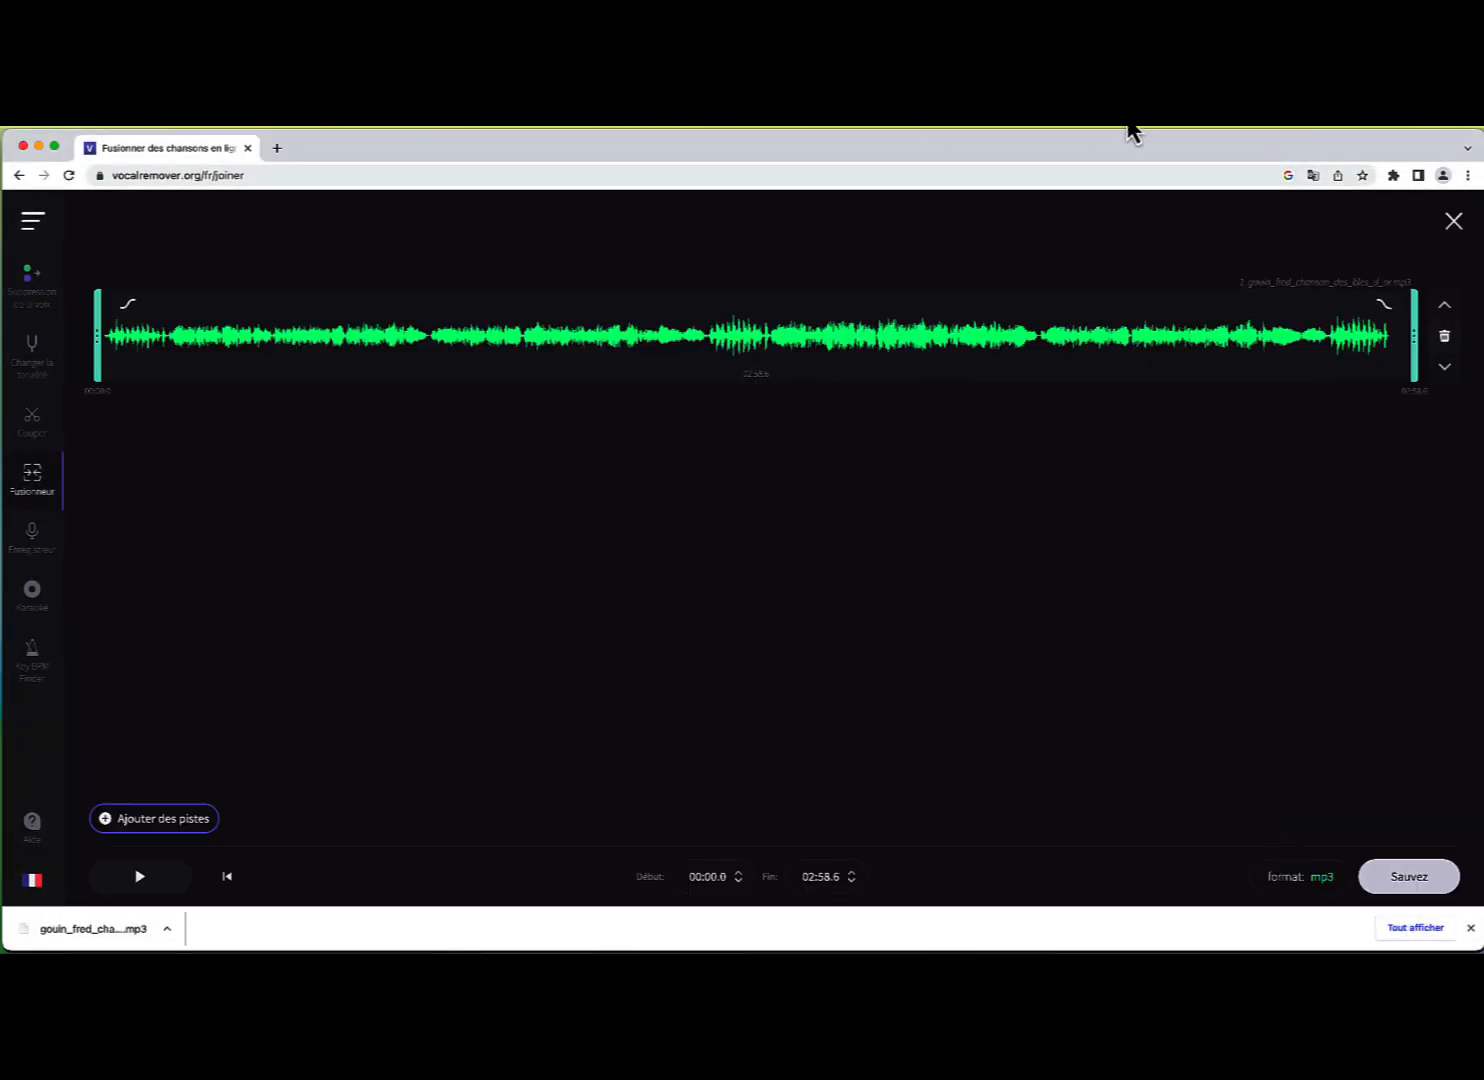
Step: Limit the joiner's first track to 00:05.6 through 00:07.9 and add gouin_fred_chanson_des_bles_d_or_G_major__bpm_122.mp3 as the second track
left_click_drag(1416, 335, 162, 275)
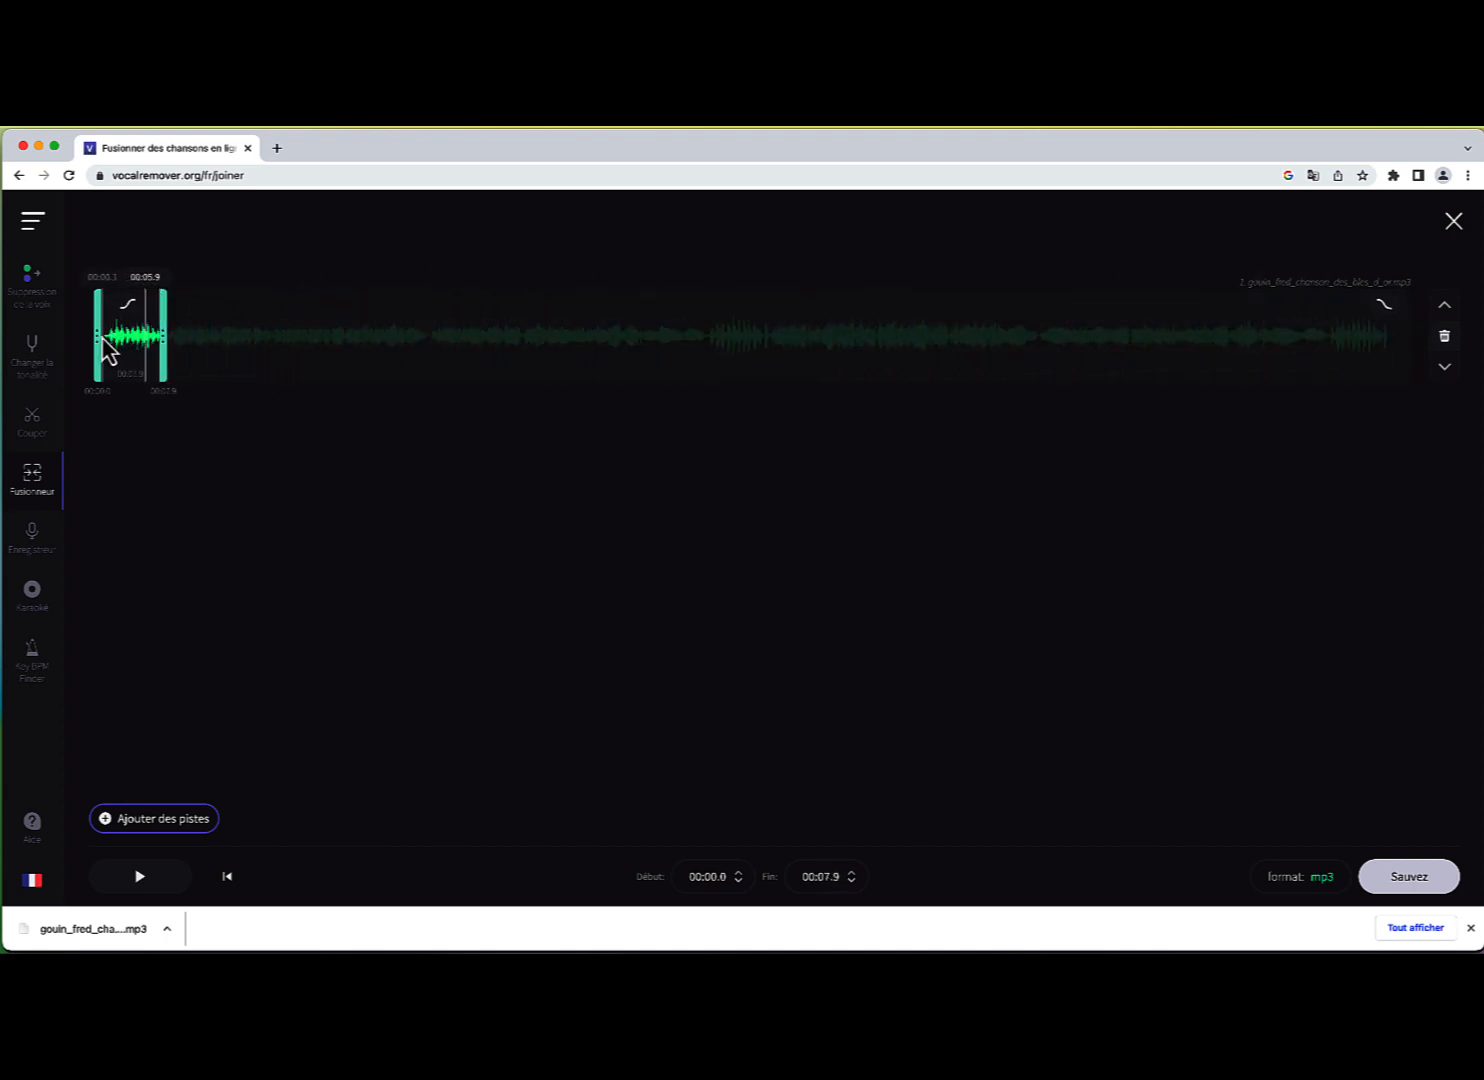
left_click_drag(103, 338, 142, 344)
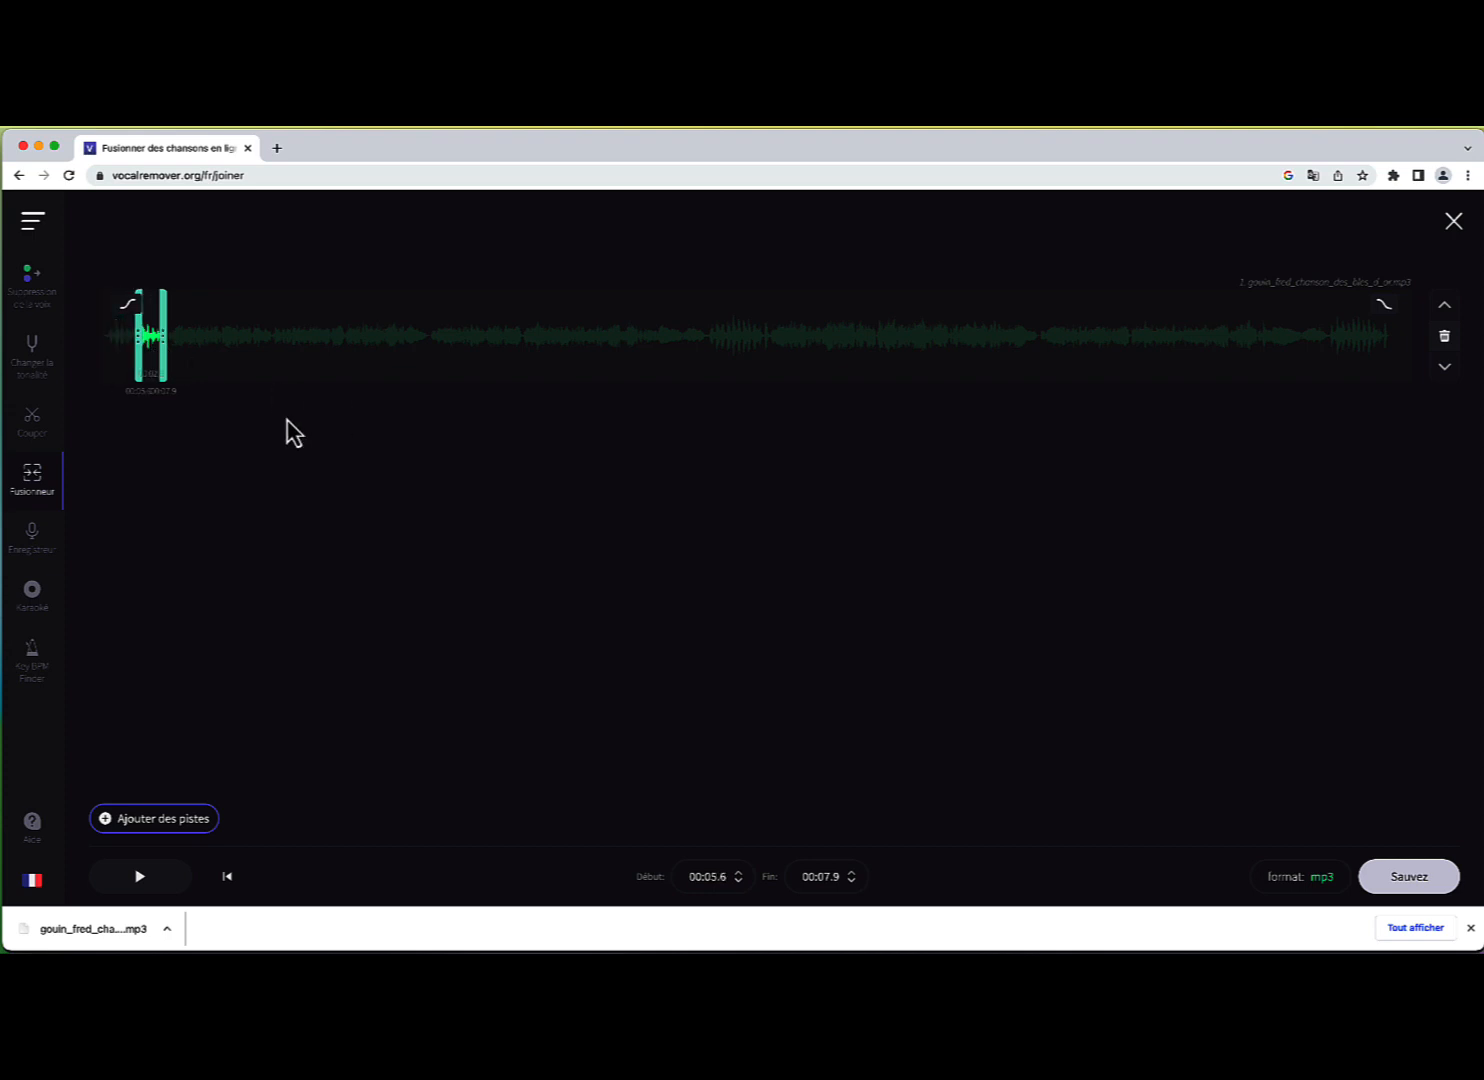
left_click(603, 507)
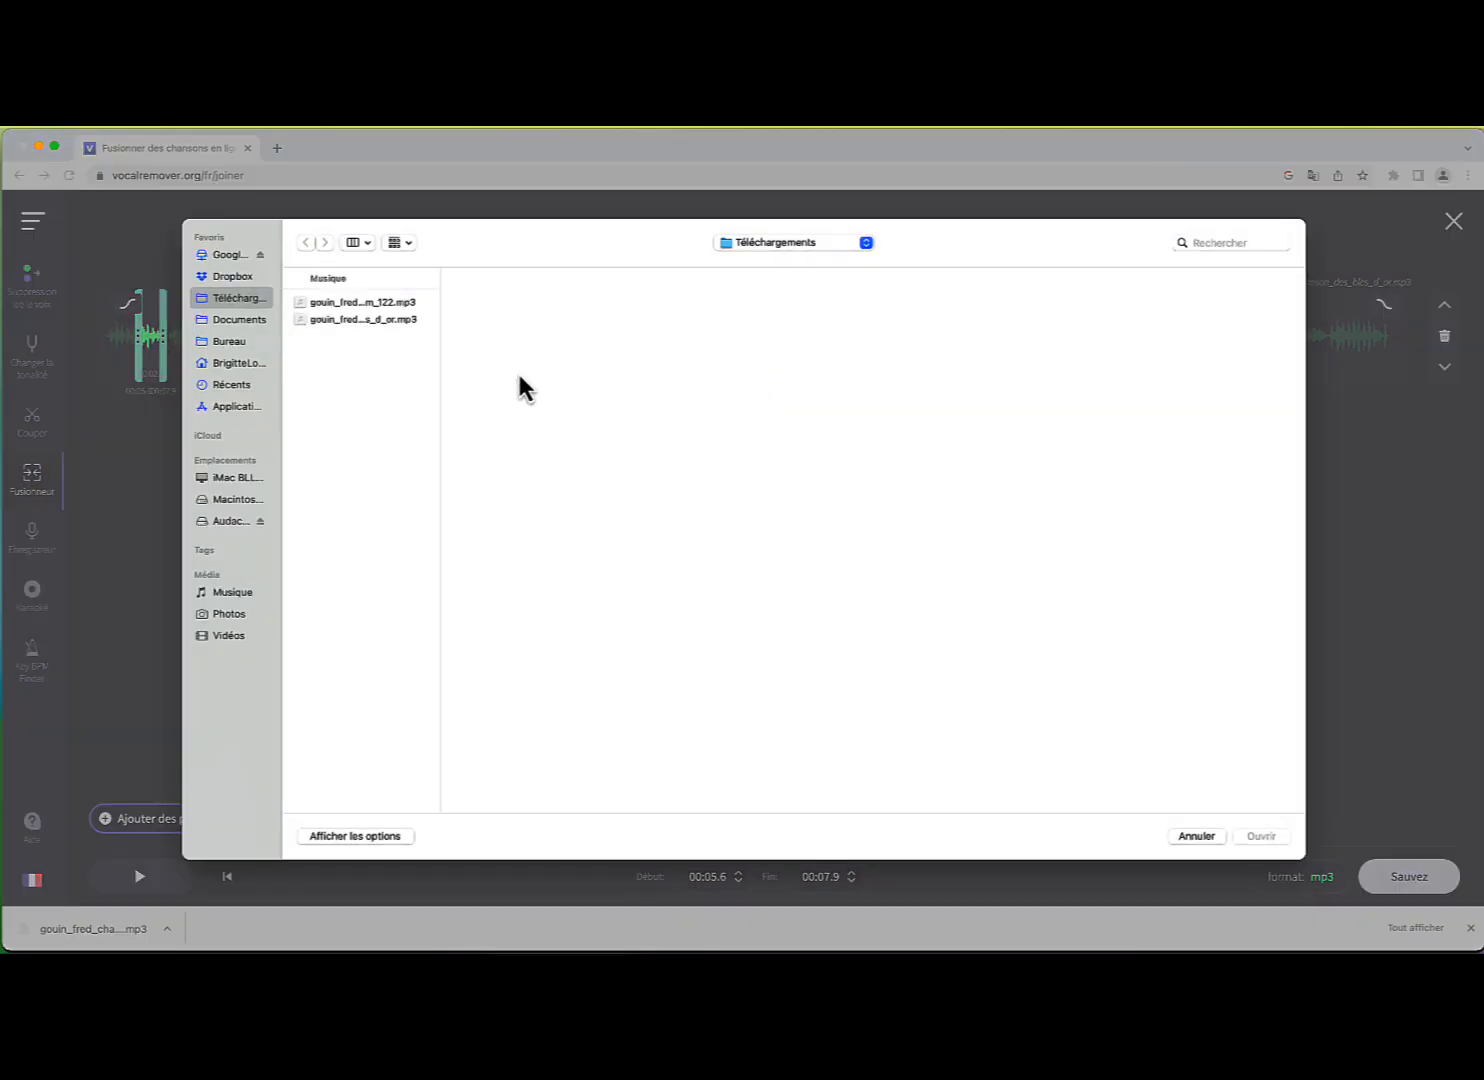
left_click(388, 302)
left_click(1264, 838)
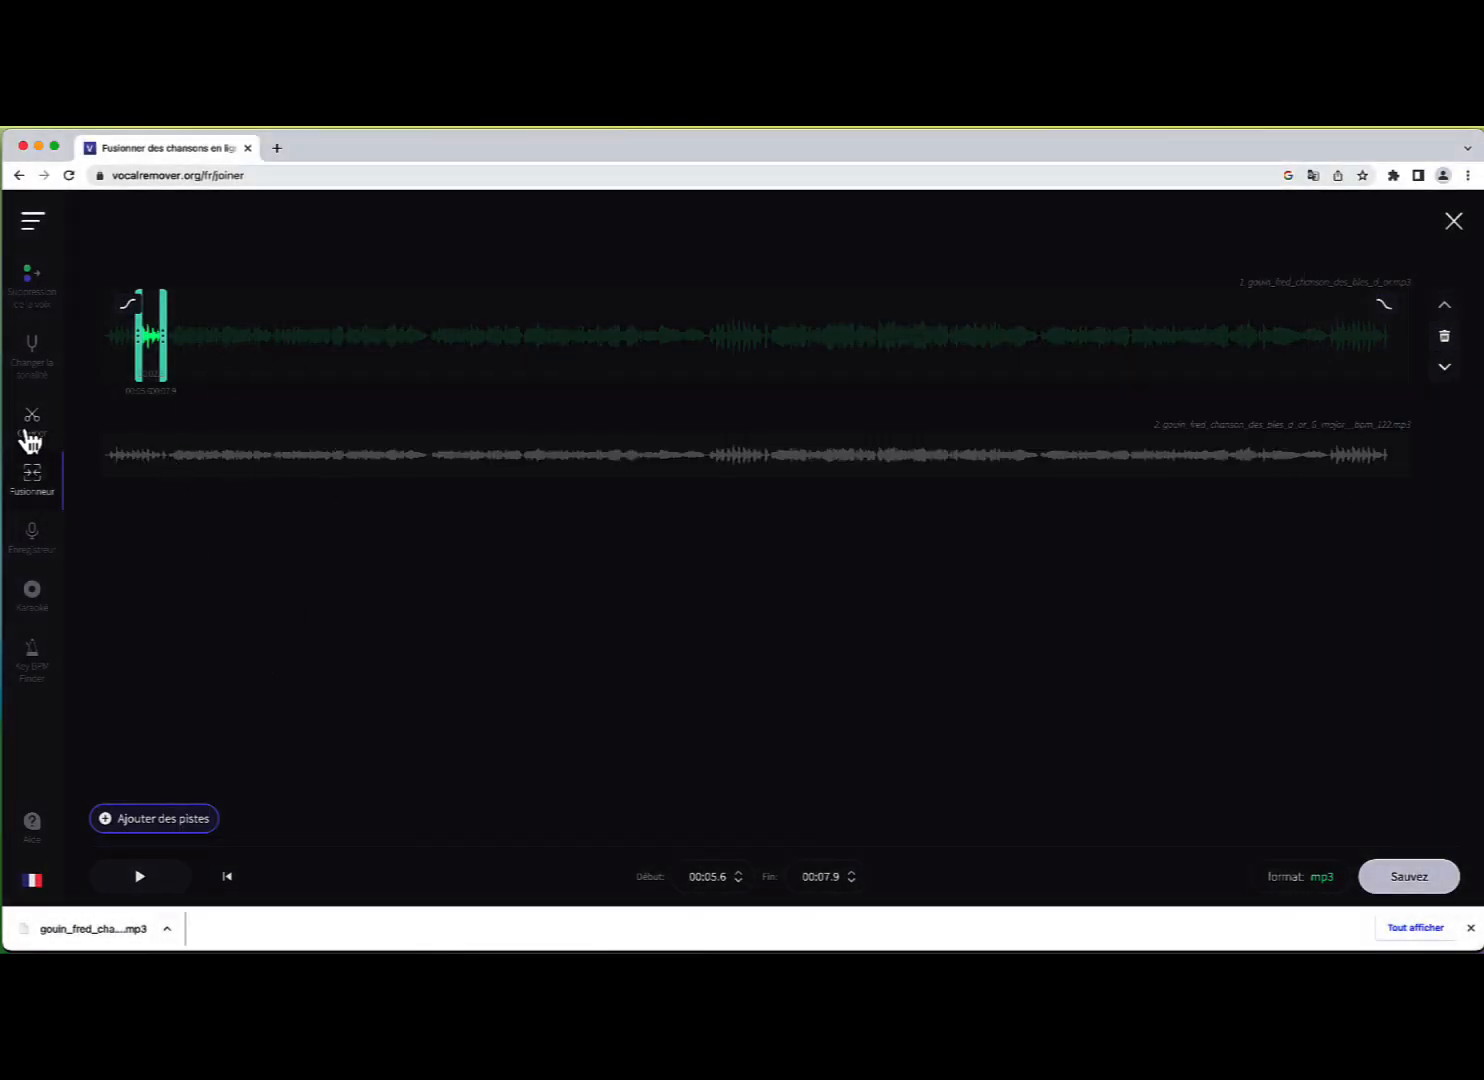
Step: Limit the second track to 00:26.8 through 00:31.8 and play the joined excerpts as a check
left_click(149, 465)
left_click_drag(97, 437, 172, 445)
left_click_drag(1414, 436, 303, 420)
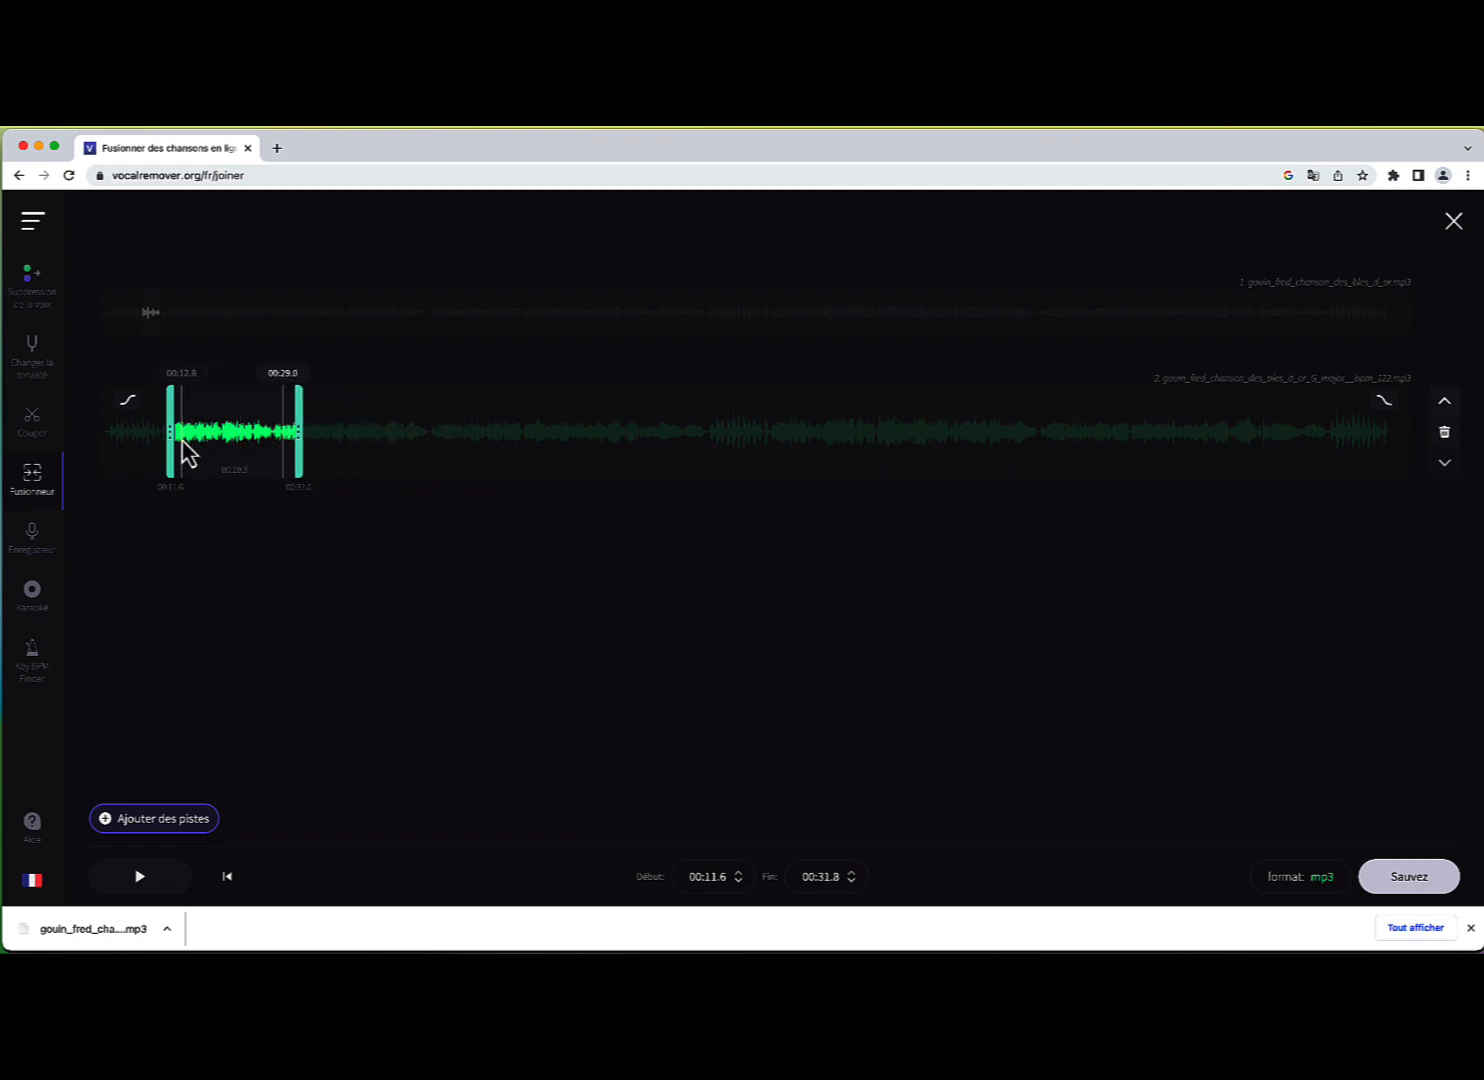
left_click(172, 316)
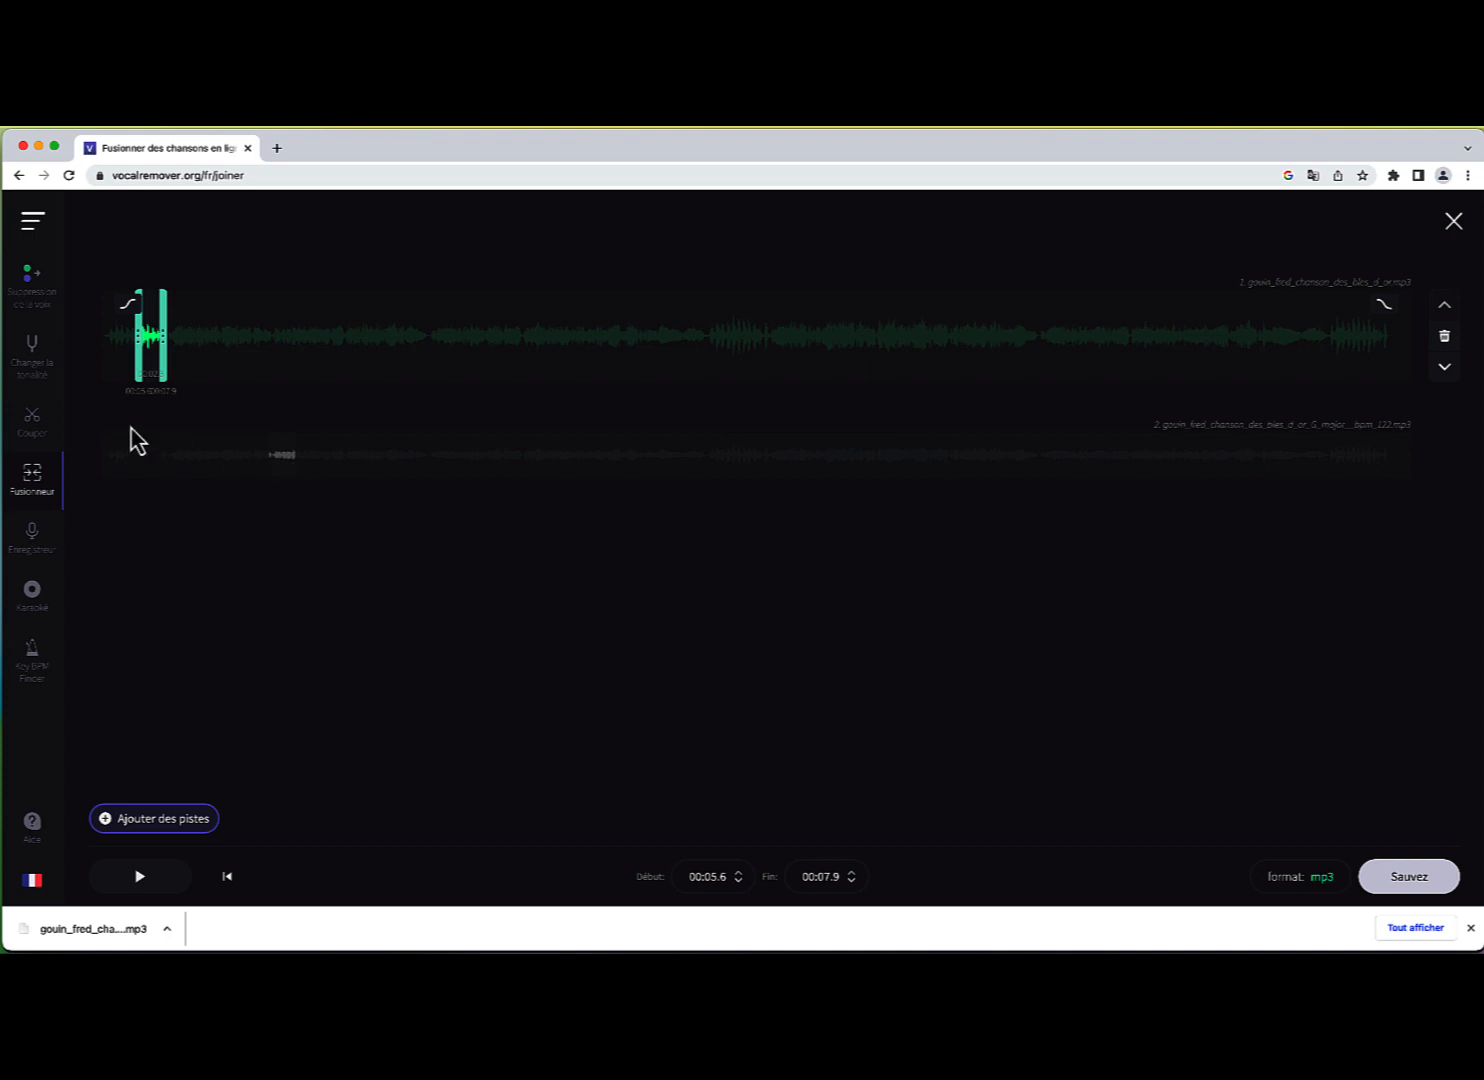
left_click(281, 462)
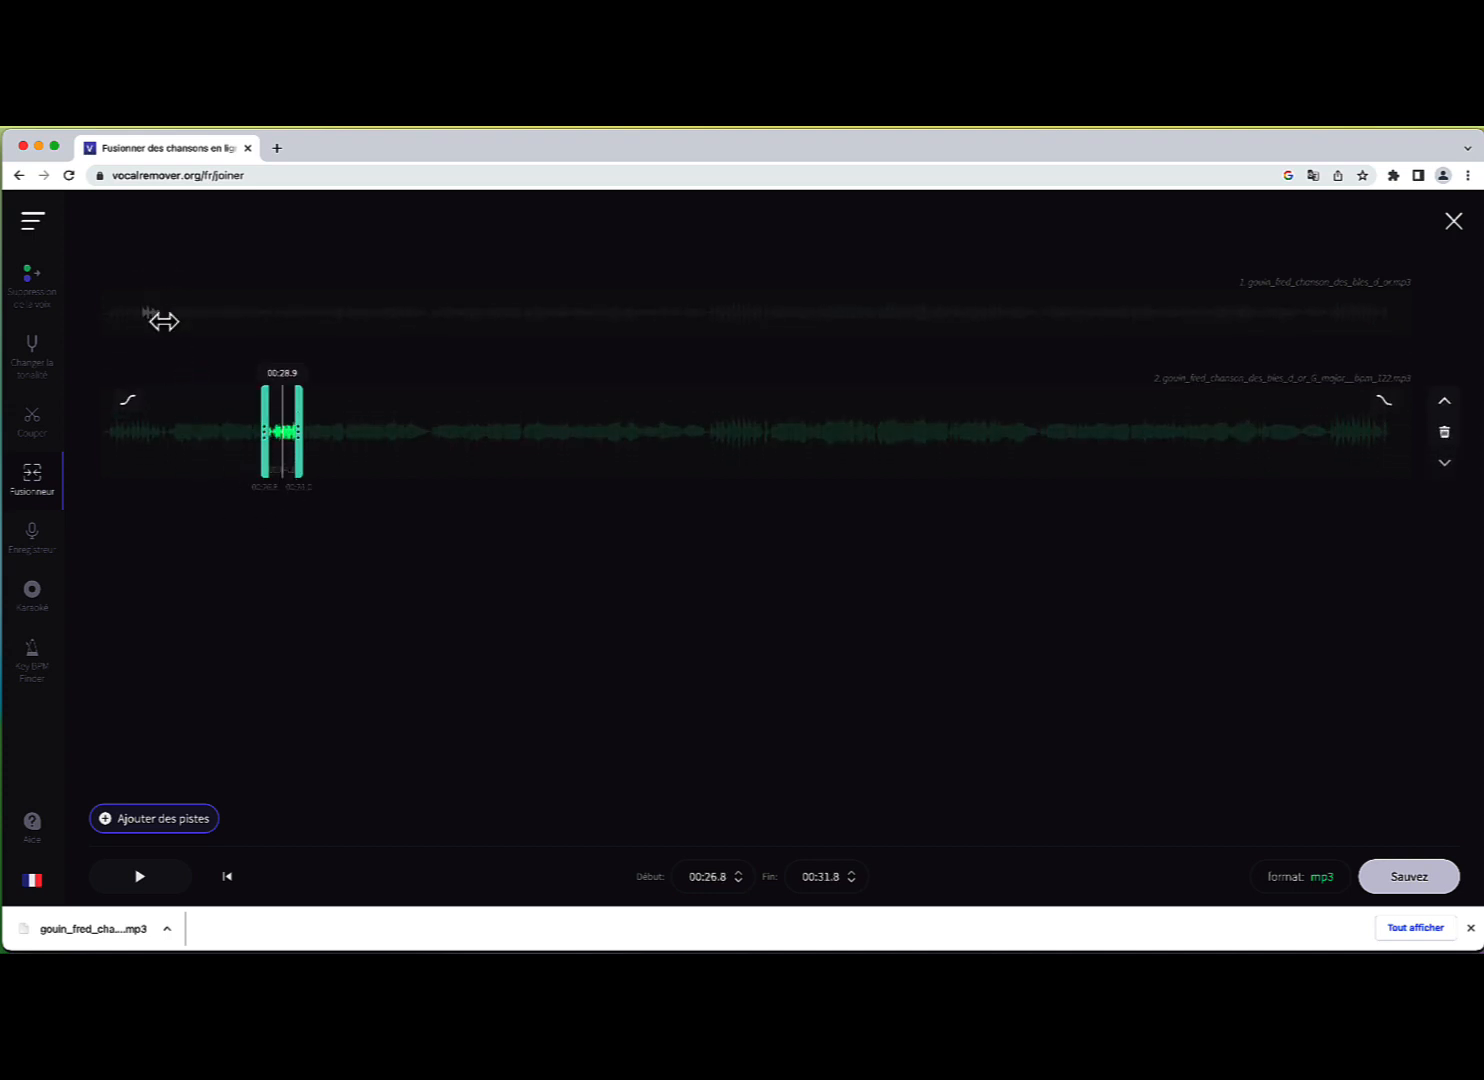
left_click(134, 883)
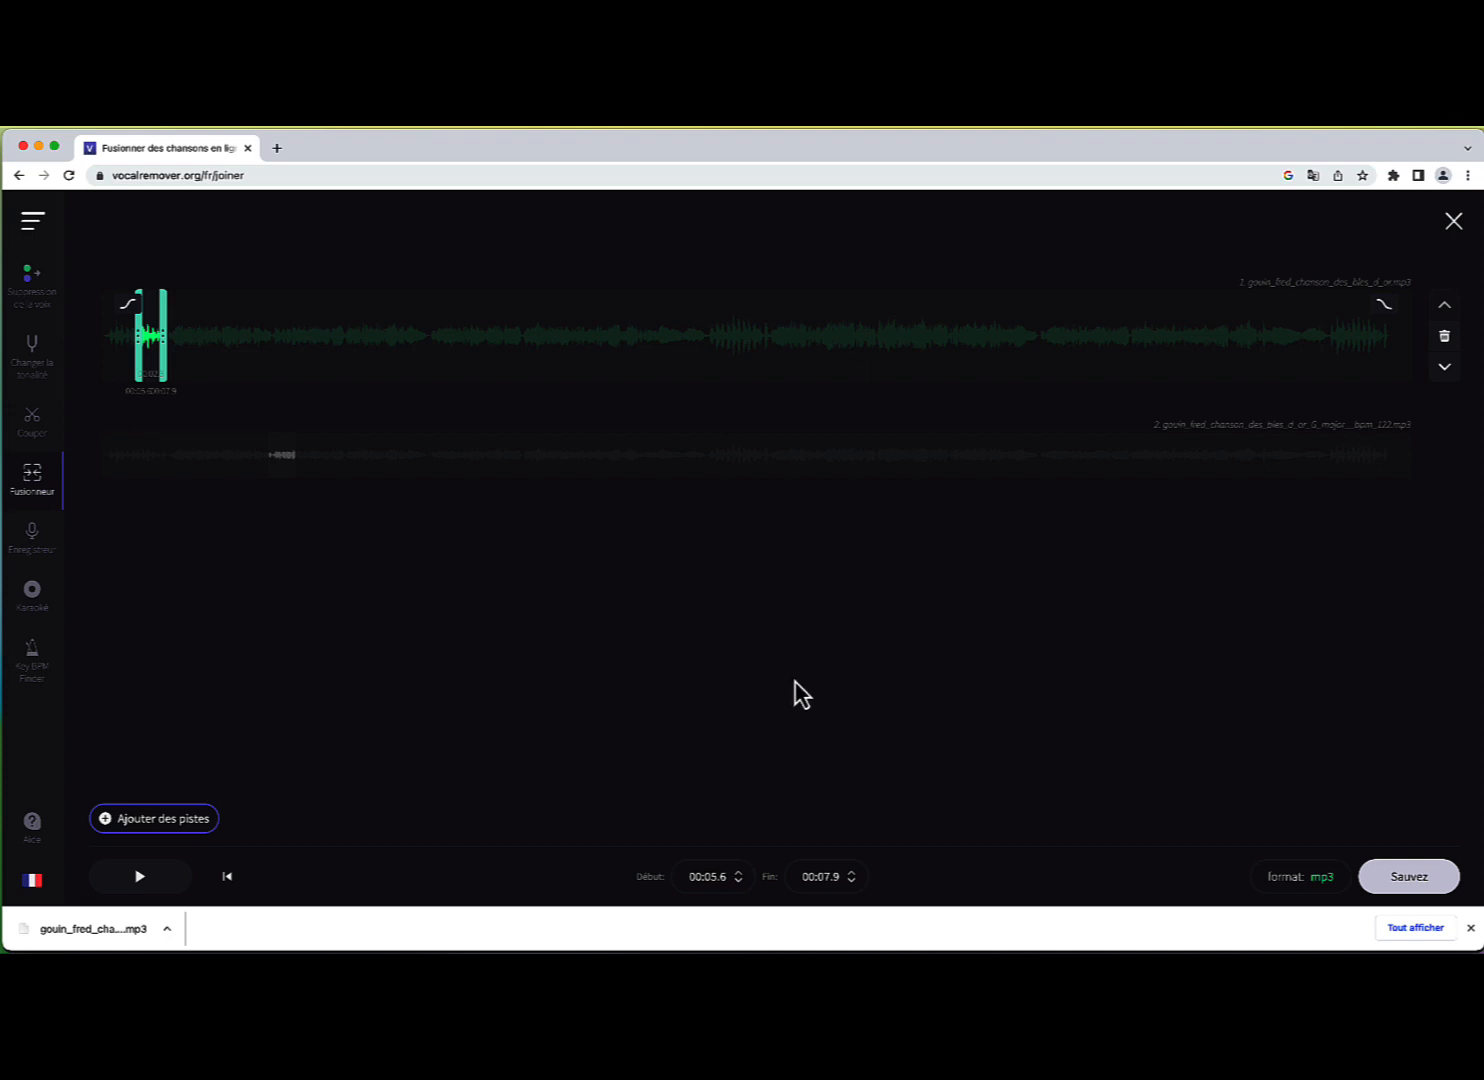
Step: Leave the joiner session and open the voice recorder with microphone access allowed
left_click(30, 552)
left_click(706, 630)
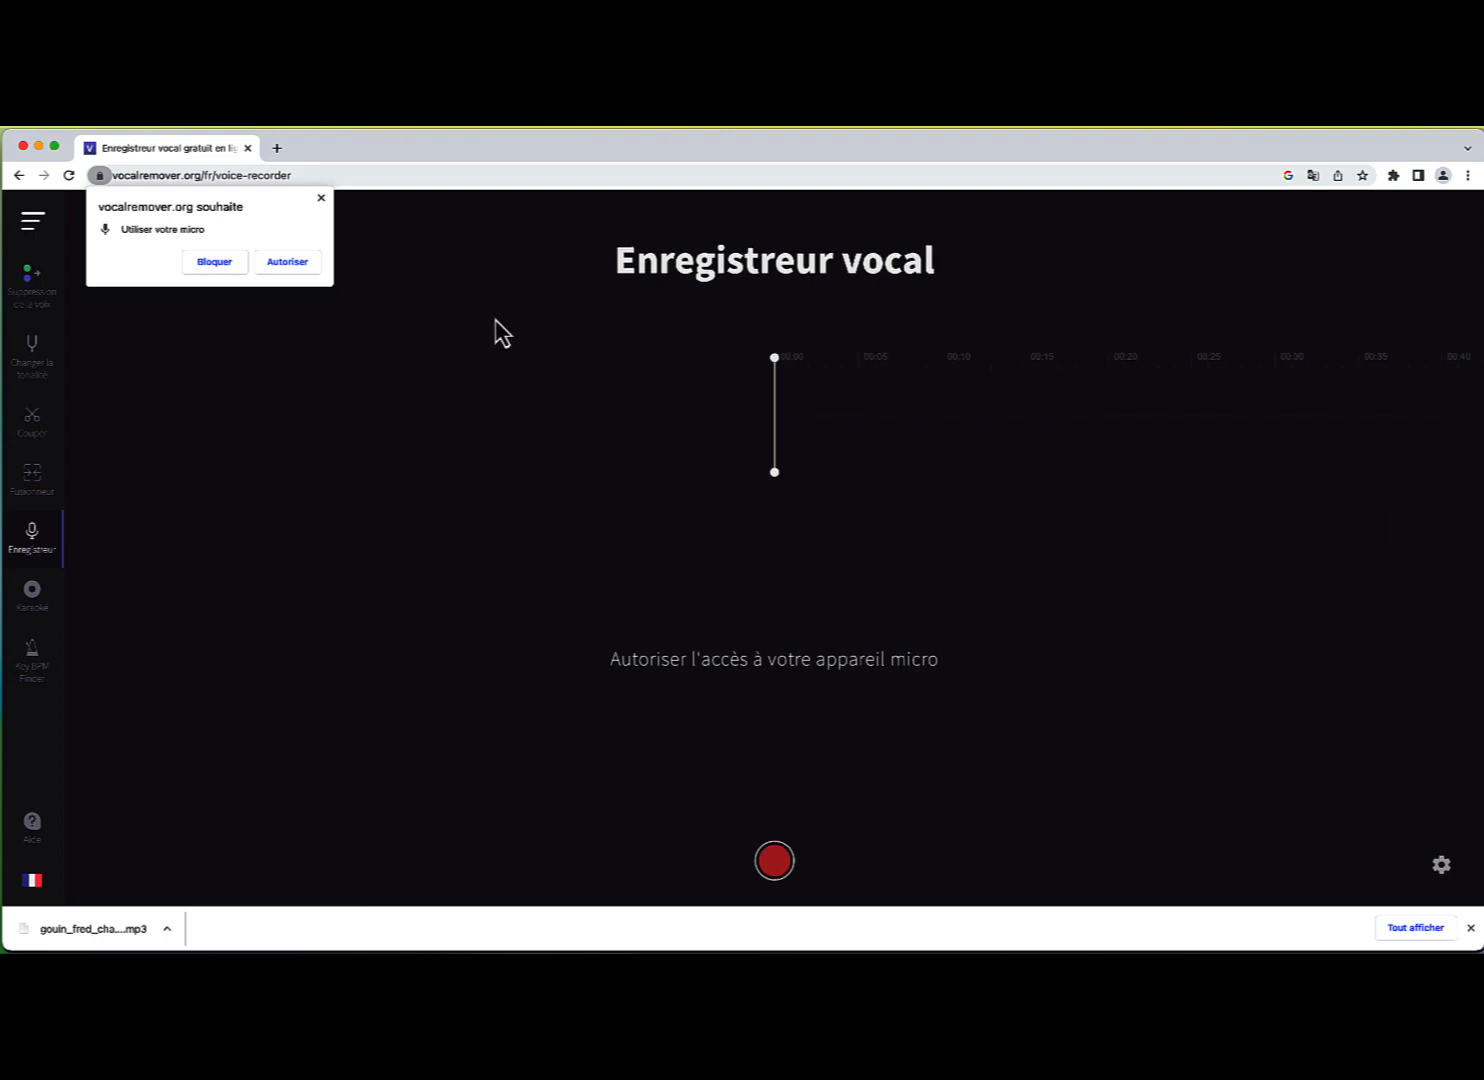
left_click(285, 264)
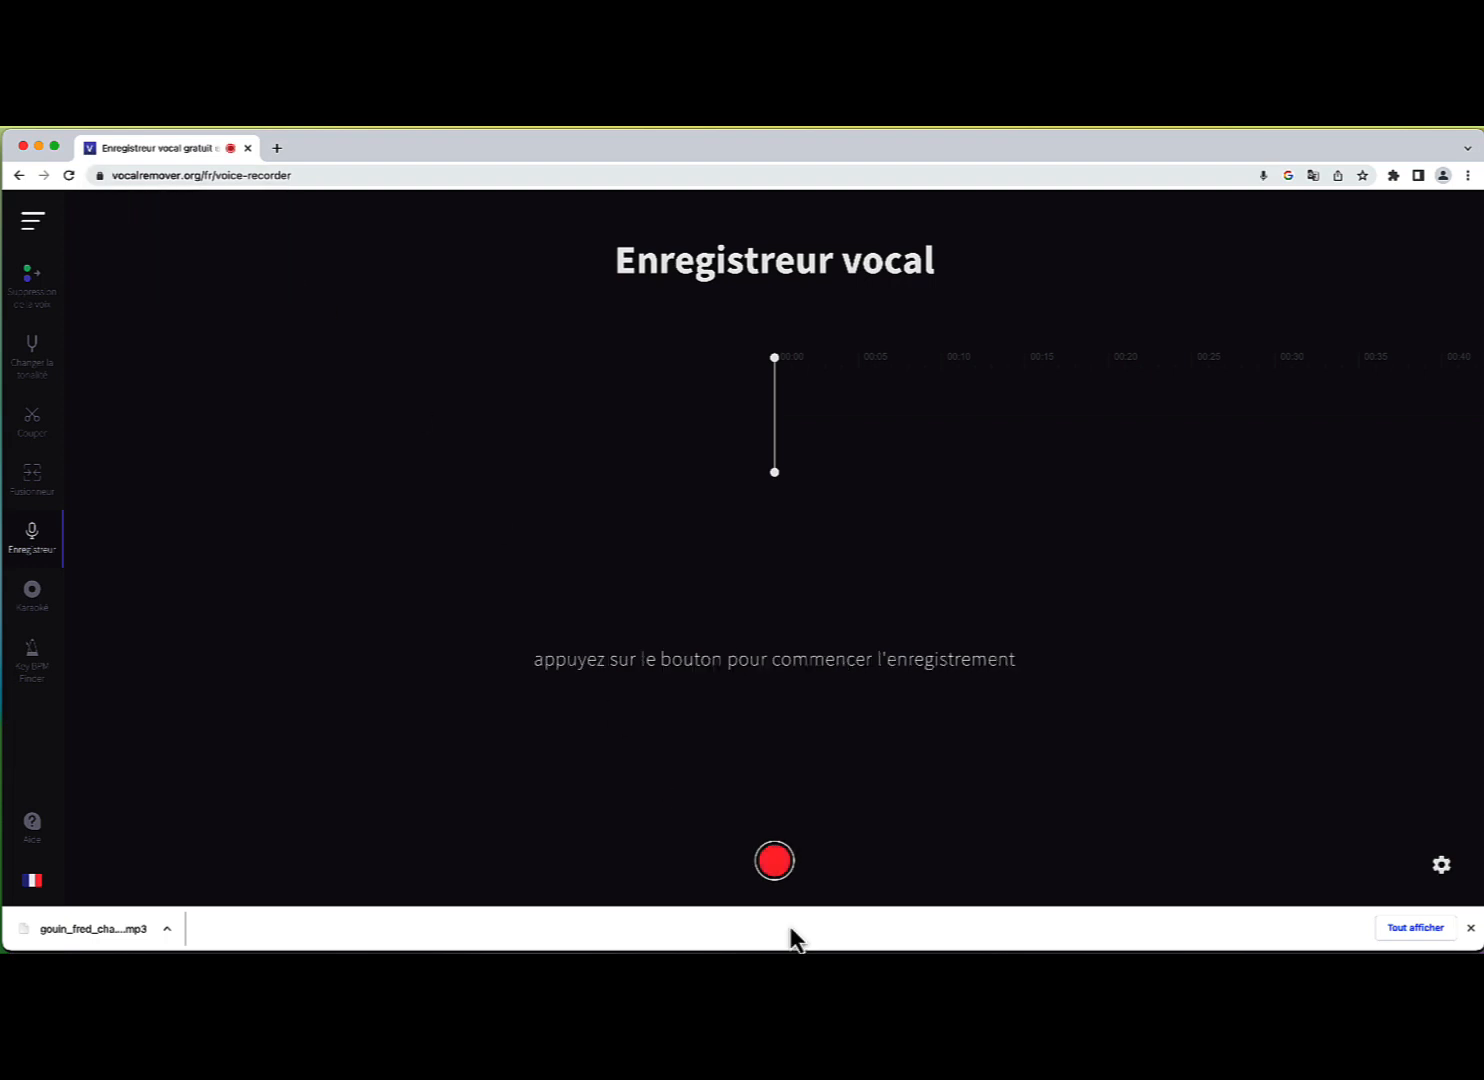
Step: Record a voice clip of about 9 seconds and open it for effect editing
left_click(782, 866)
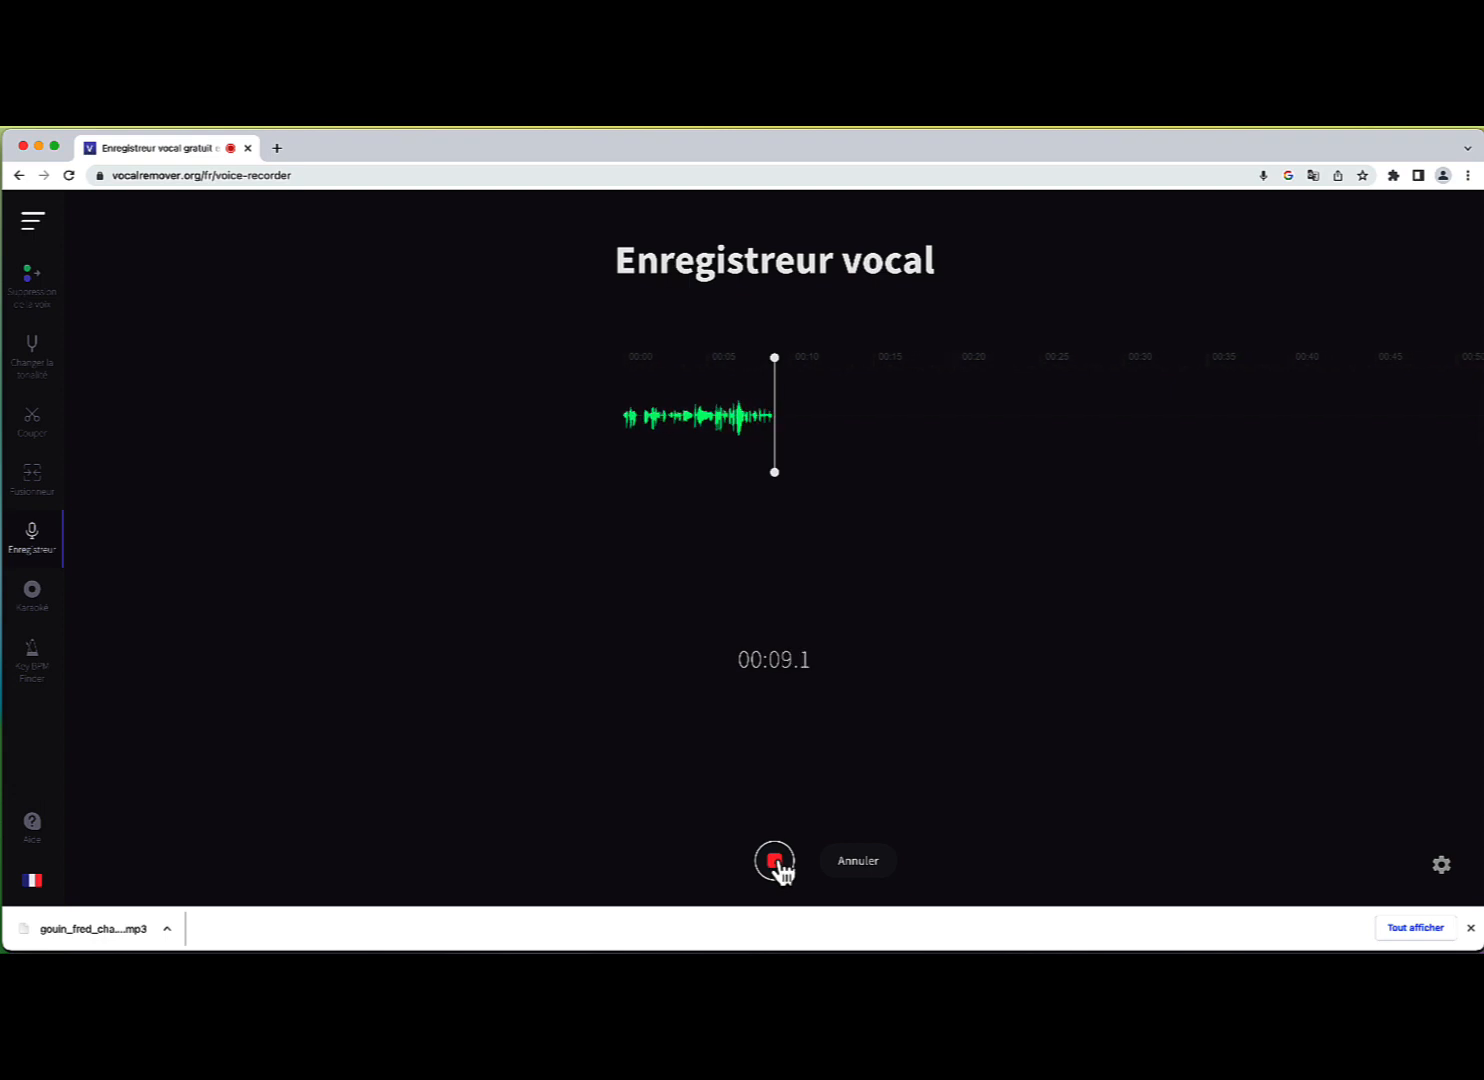
left_click(784, 866)
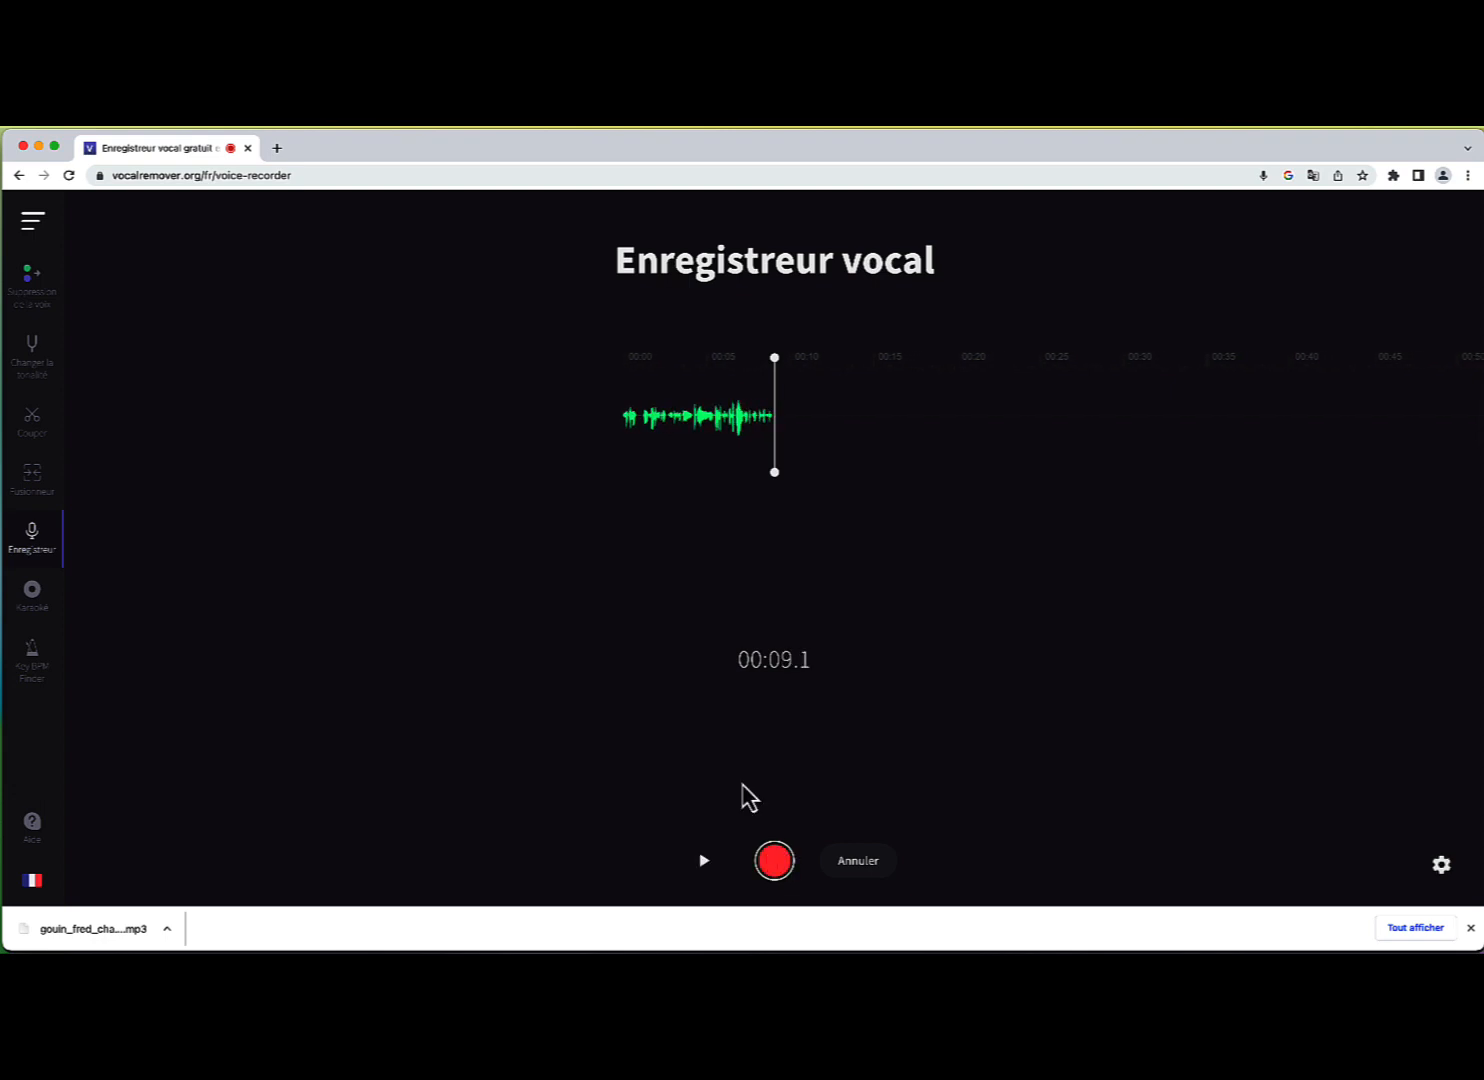
left_click(704, 862)
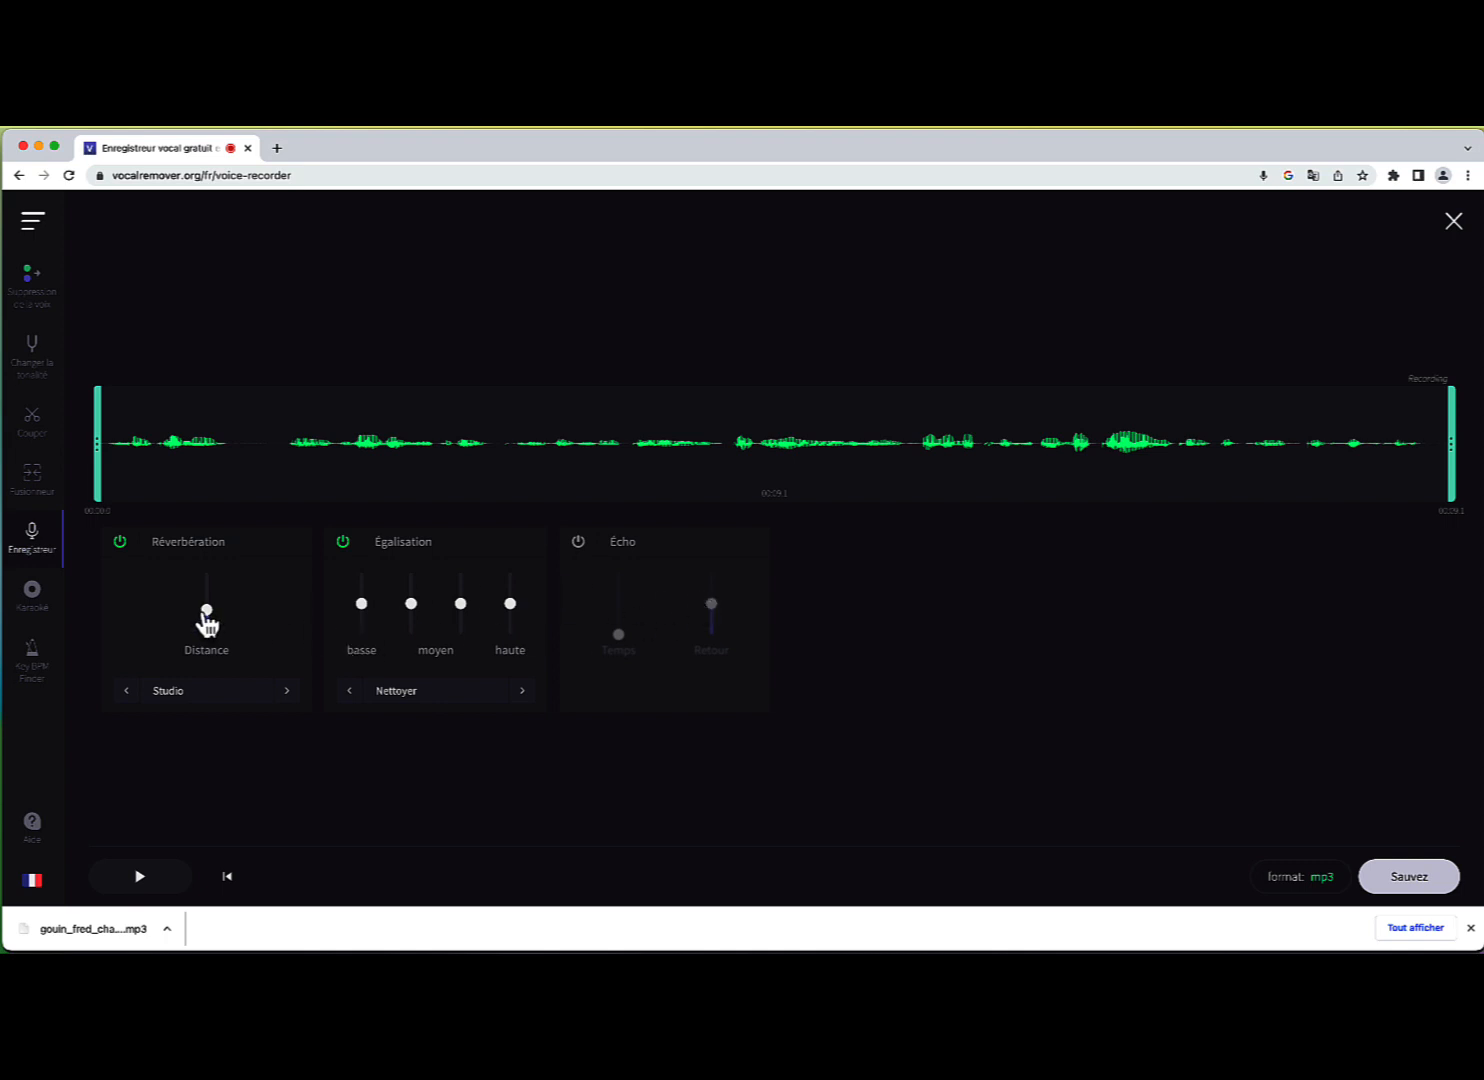
Step: Play the voice recording and set its Studio reverberation distance to 82%
left_click(140, 876)
left_click_drag(206, 612, 207, 585)
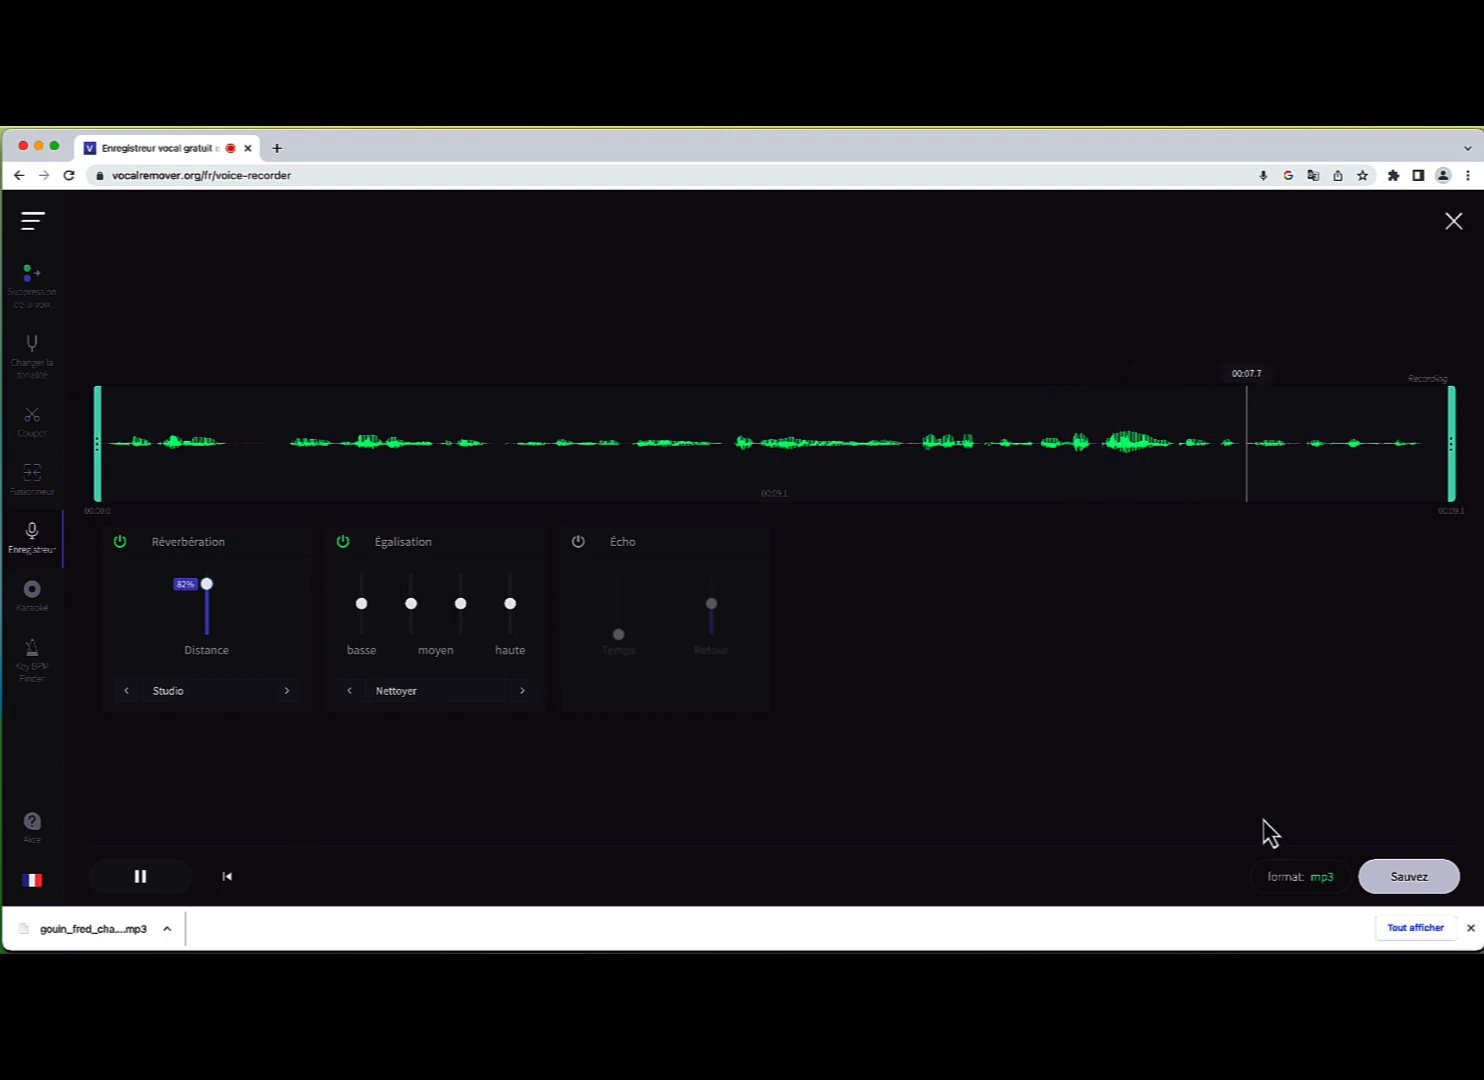
left_click(1412, 896)
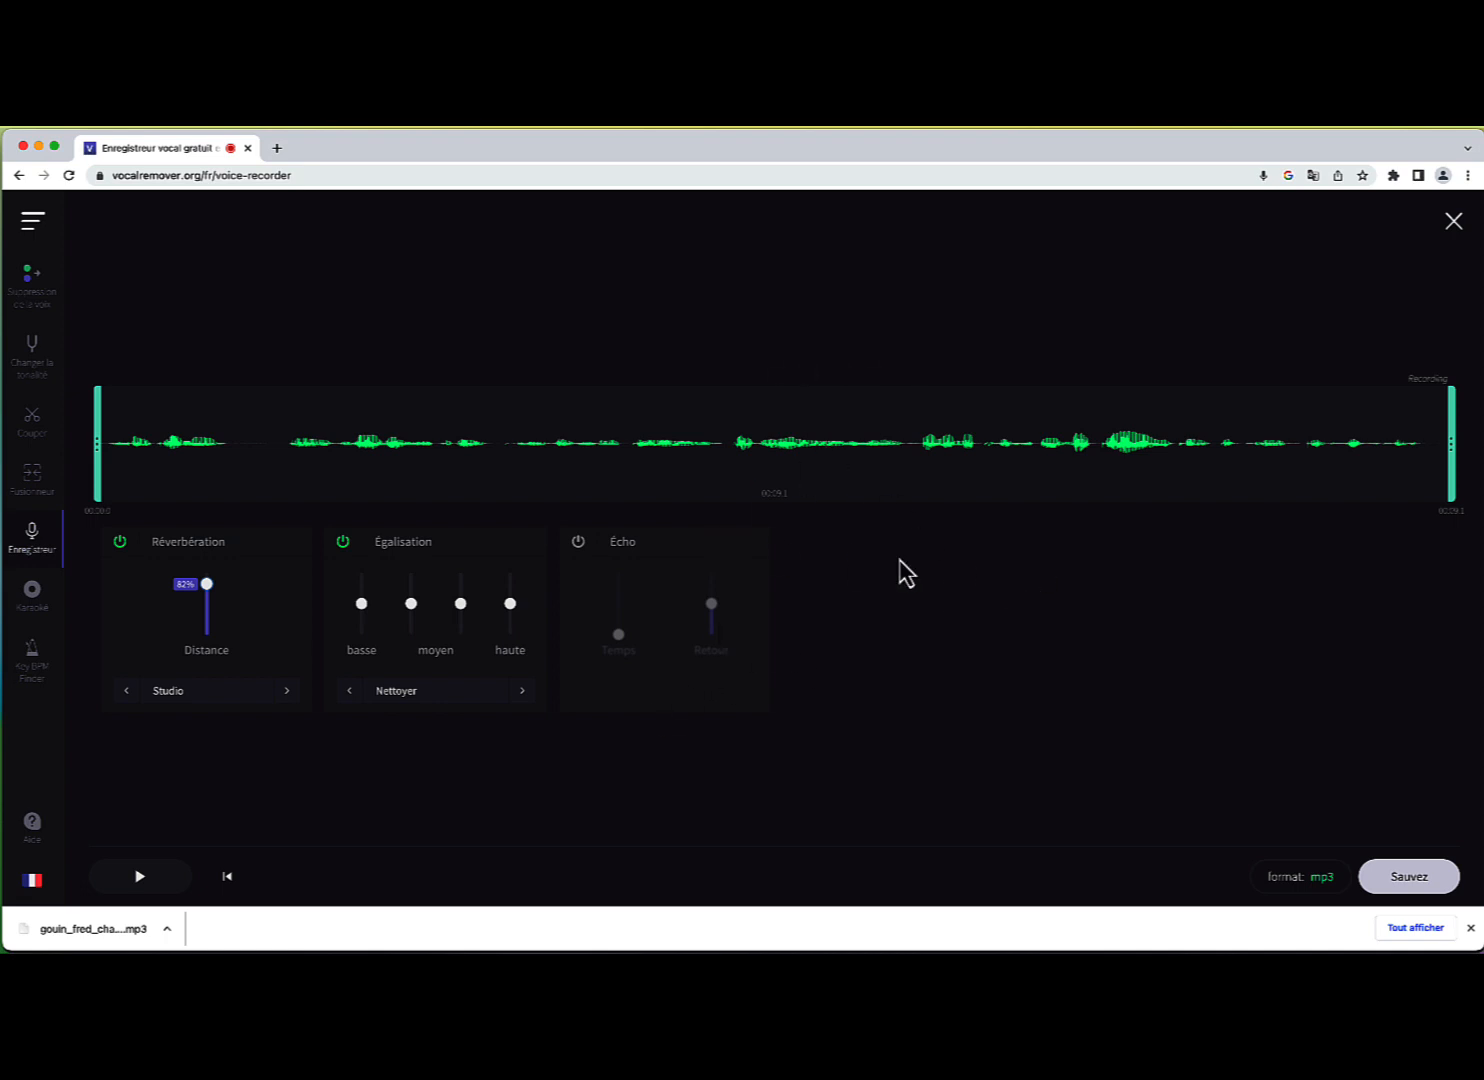
Step: Leave the voice recording session and load gouin_fred_chanson_des_bles_d_or.mp3 into the karaoke recorder
left_click(32, 594)
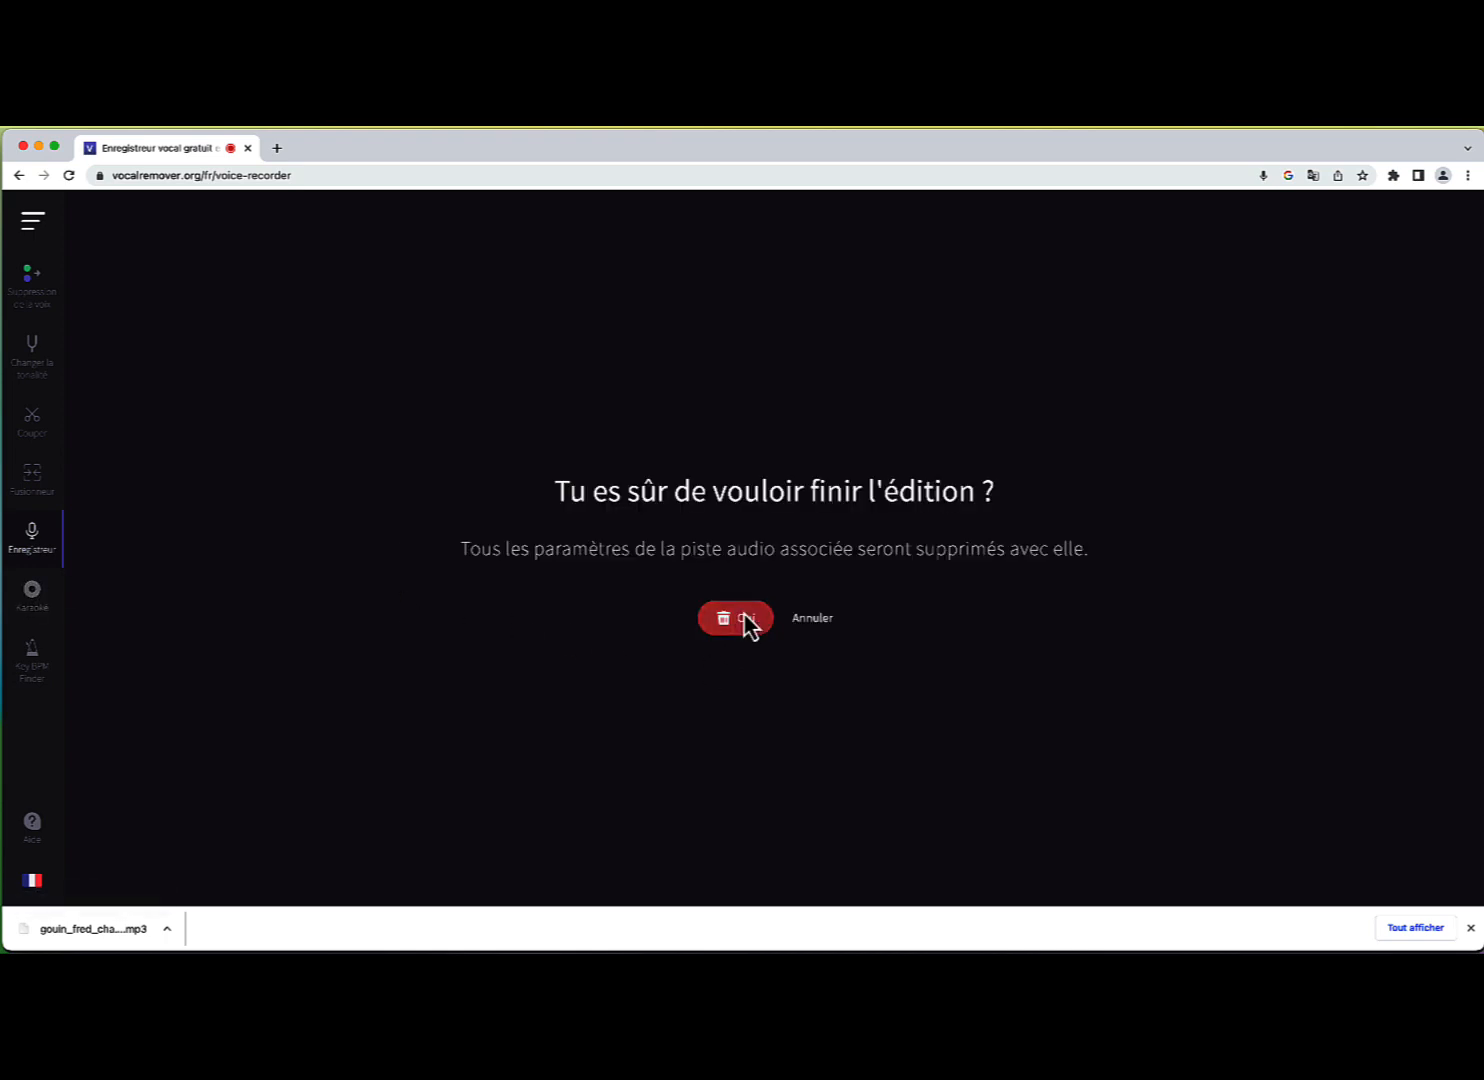
left_click(745, 620)
left_click(782, 659)
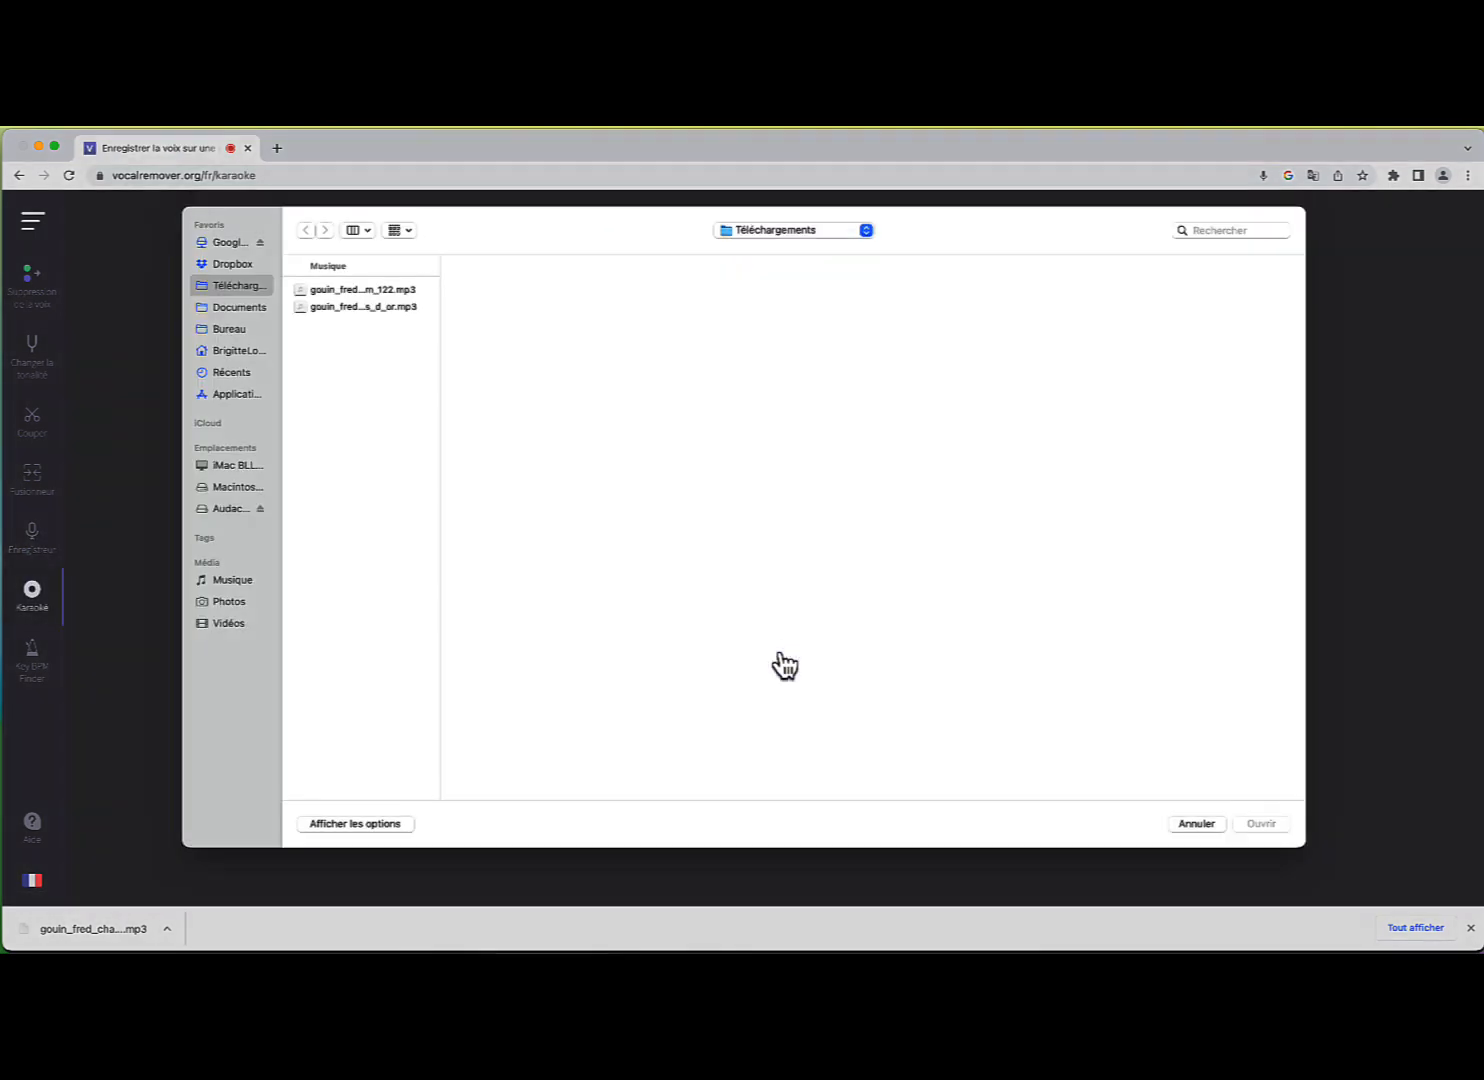
left_click(333, 319)
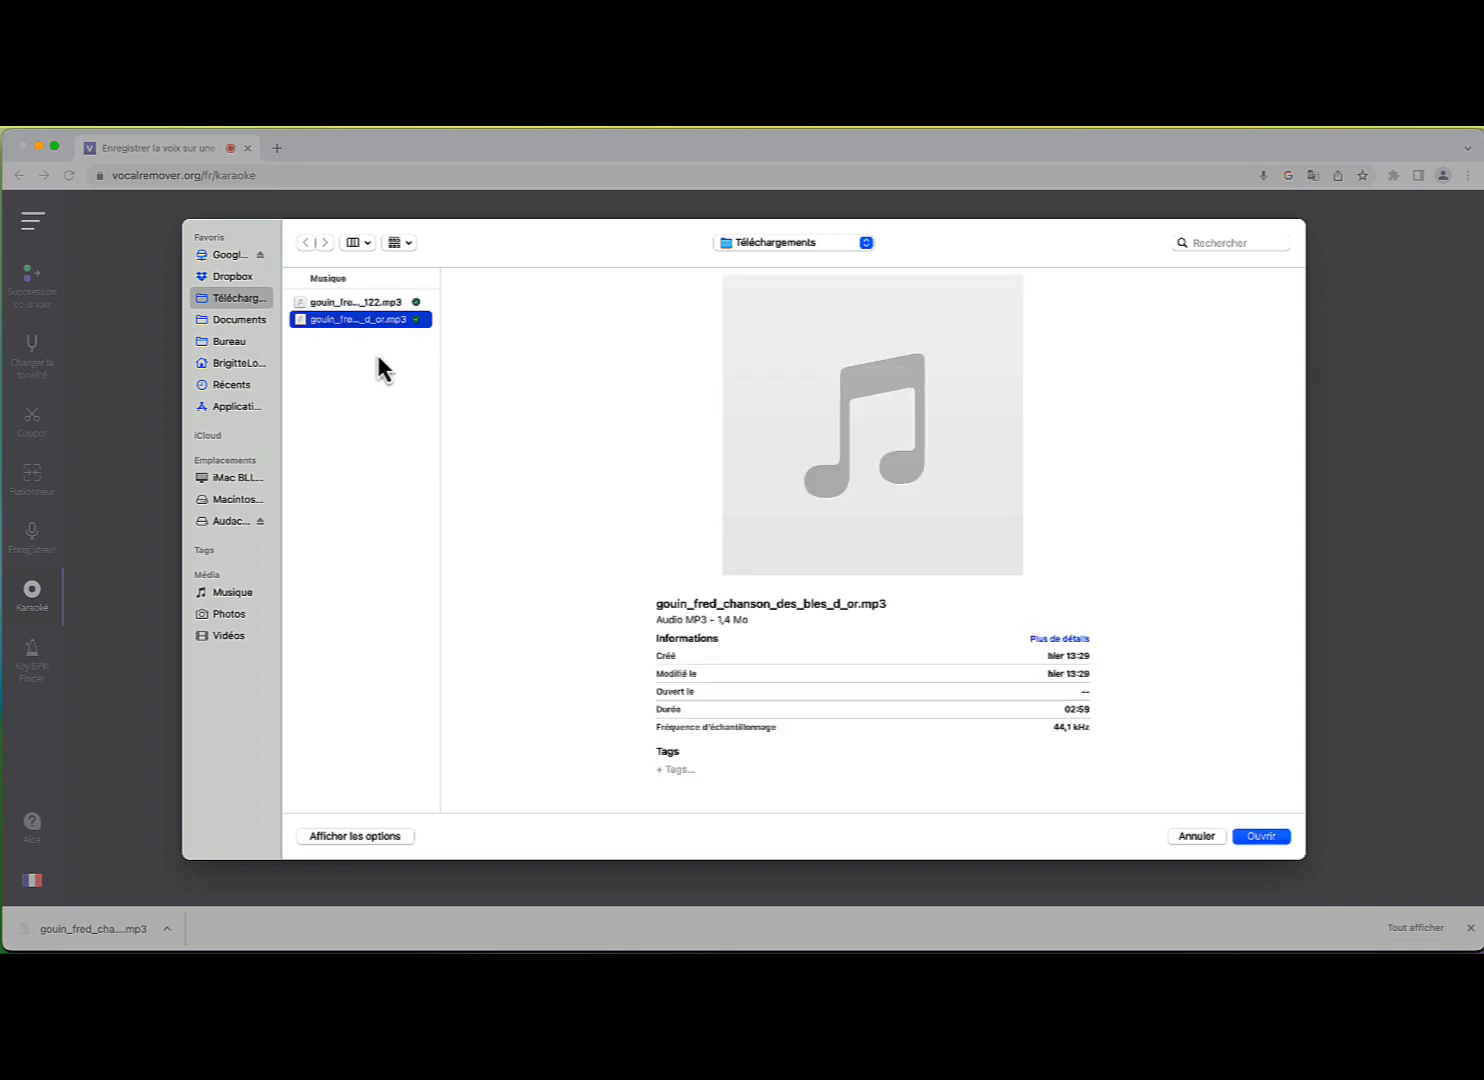
left_click(1268, 840)
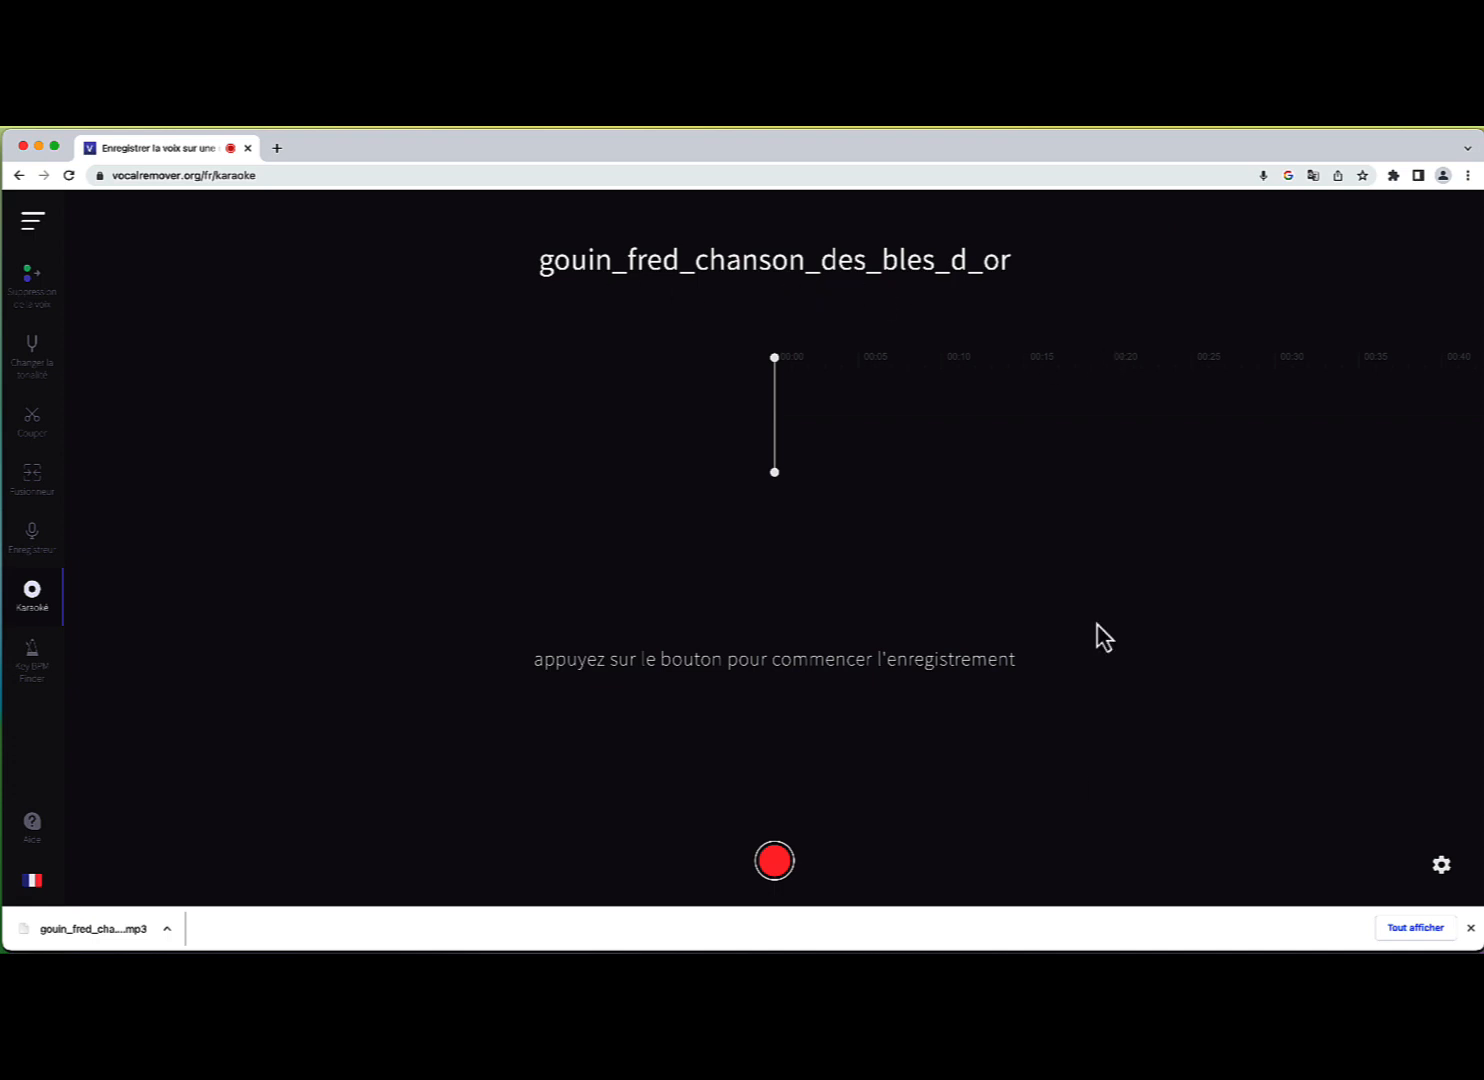
Step: Record a short voice take over the karaoke song and play the resulting mix as a check
left_click(776, 864)
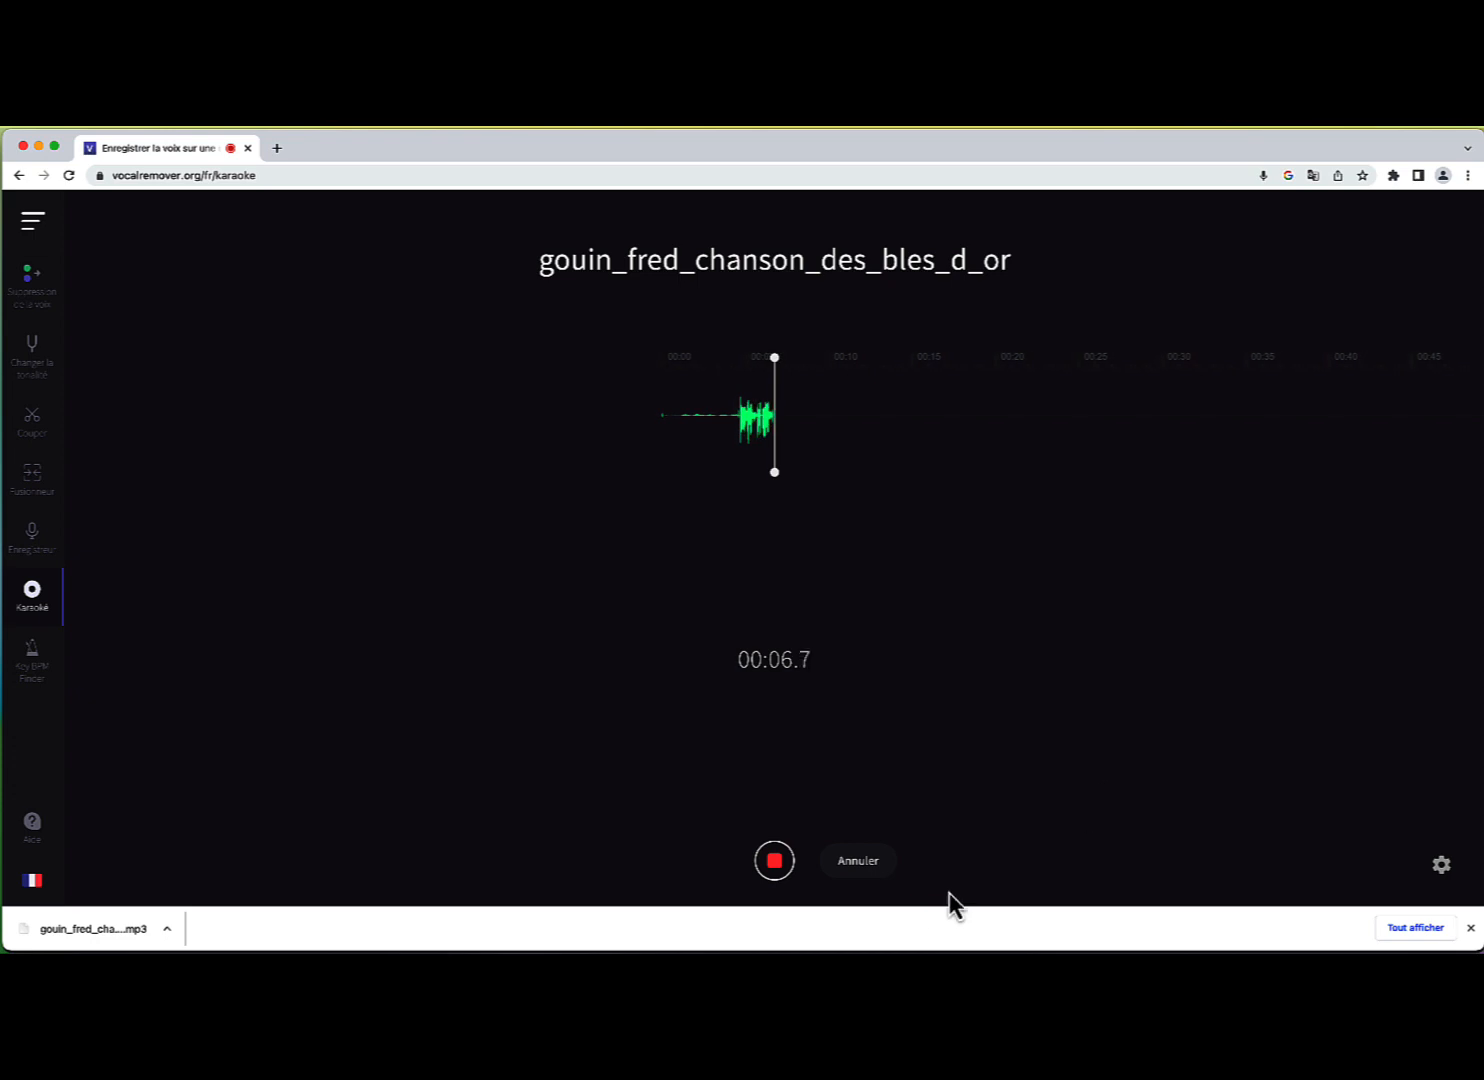
left_click(775, 862)
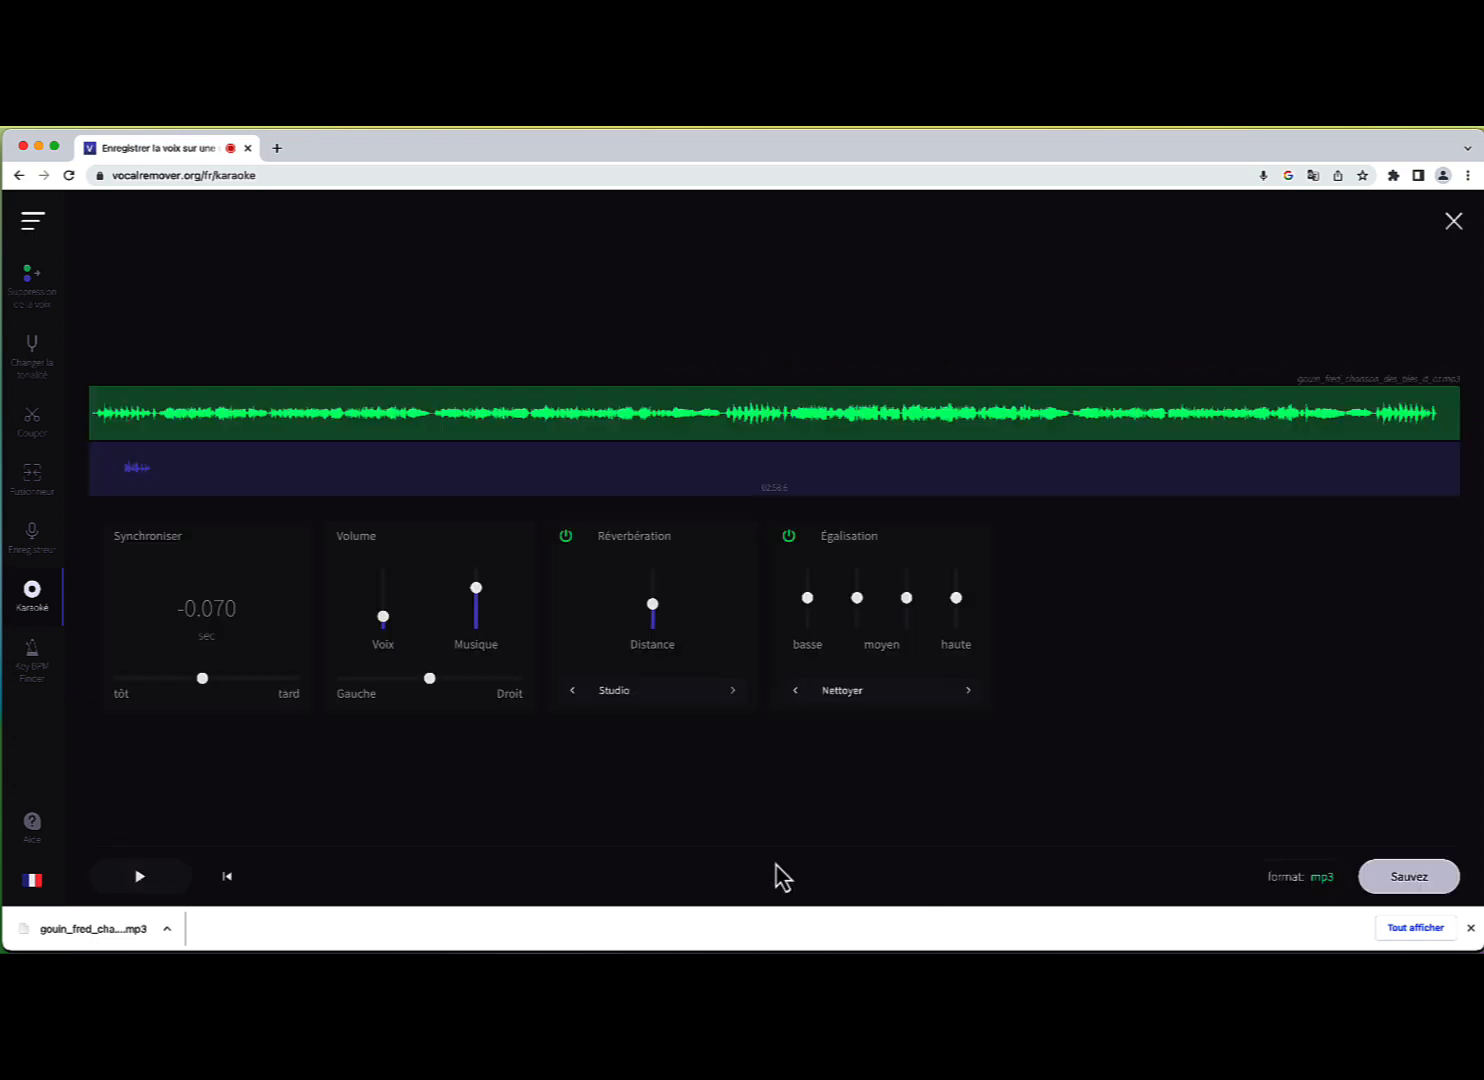
left_click(142, 882)
Step: Save the karaoke mix as an MP3 and preview the downloaded audio.mp3 in Finder's Téléchargements folder before returning to the browser
left_click(1425, 880)
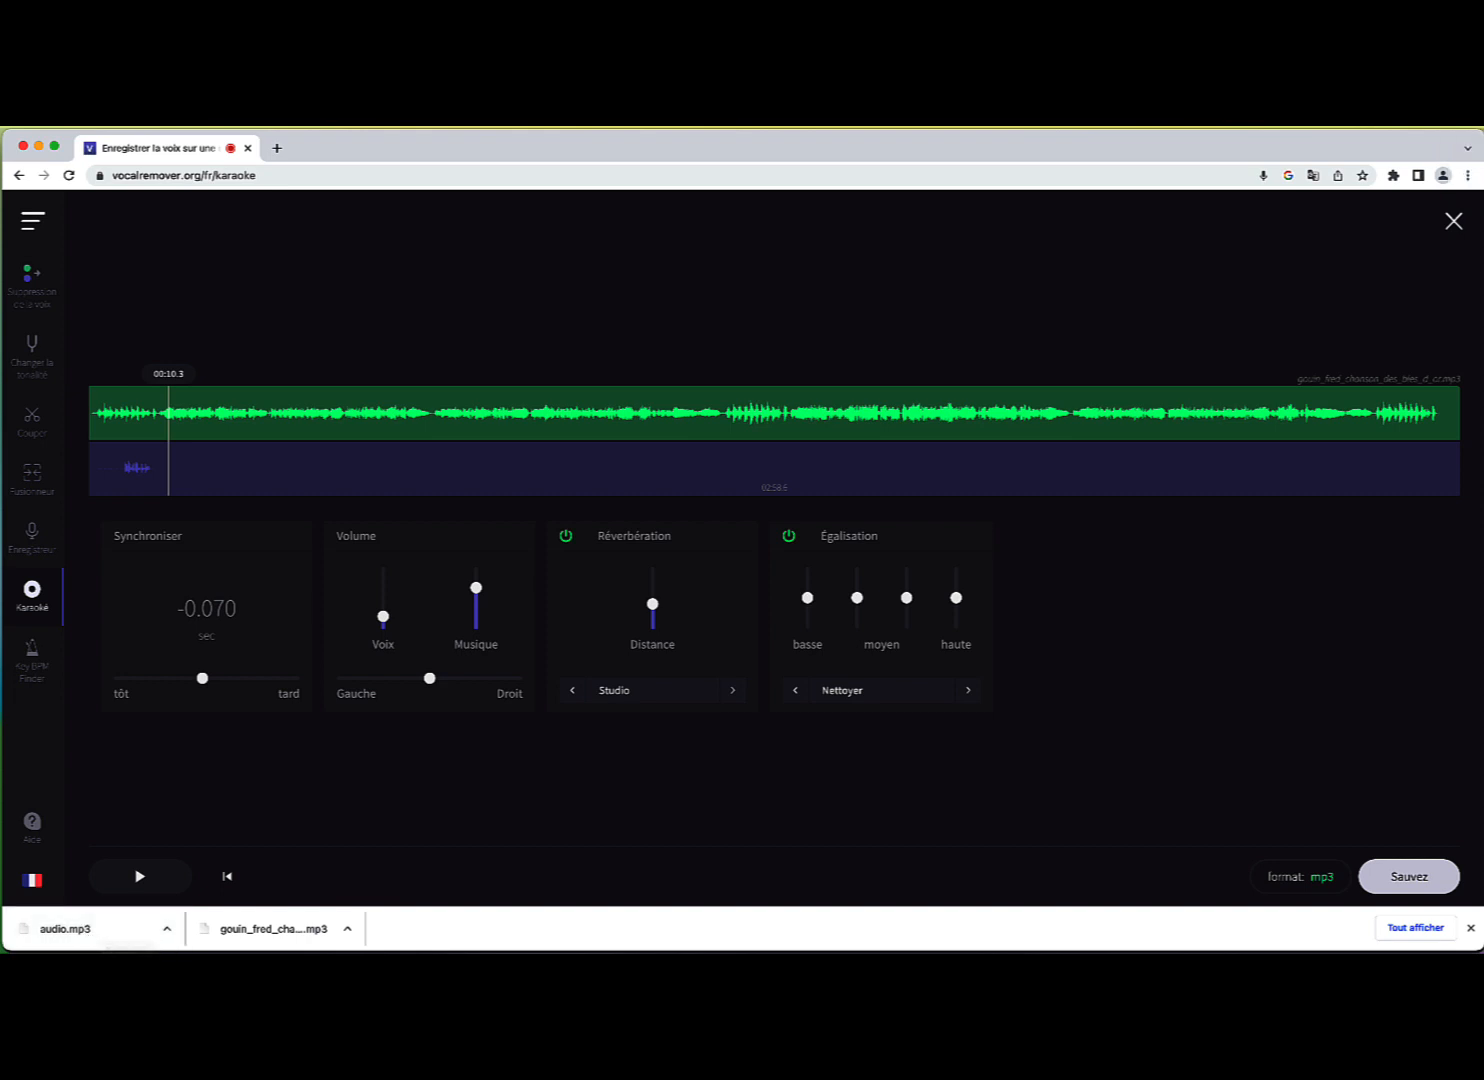
left_click_drag(245, 975, 219, 762)
left_click(328, 795)
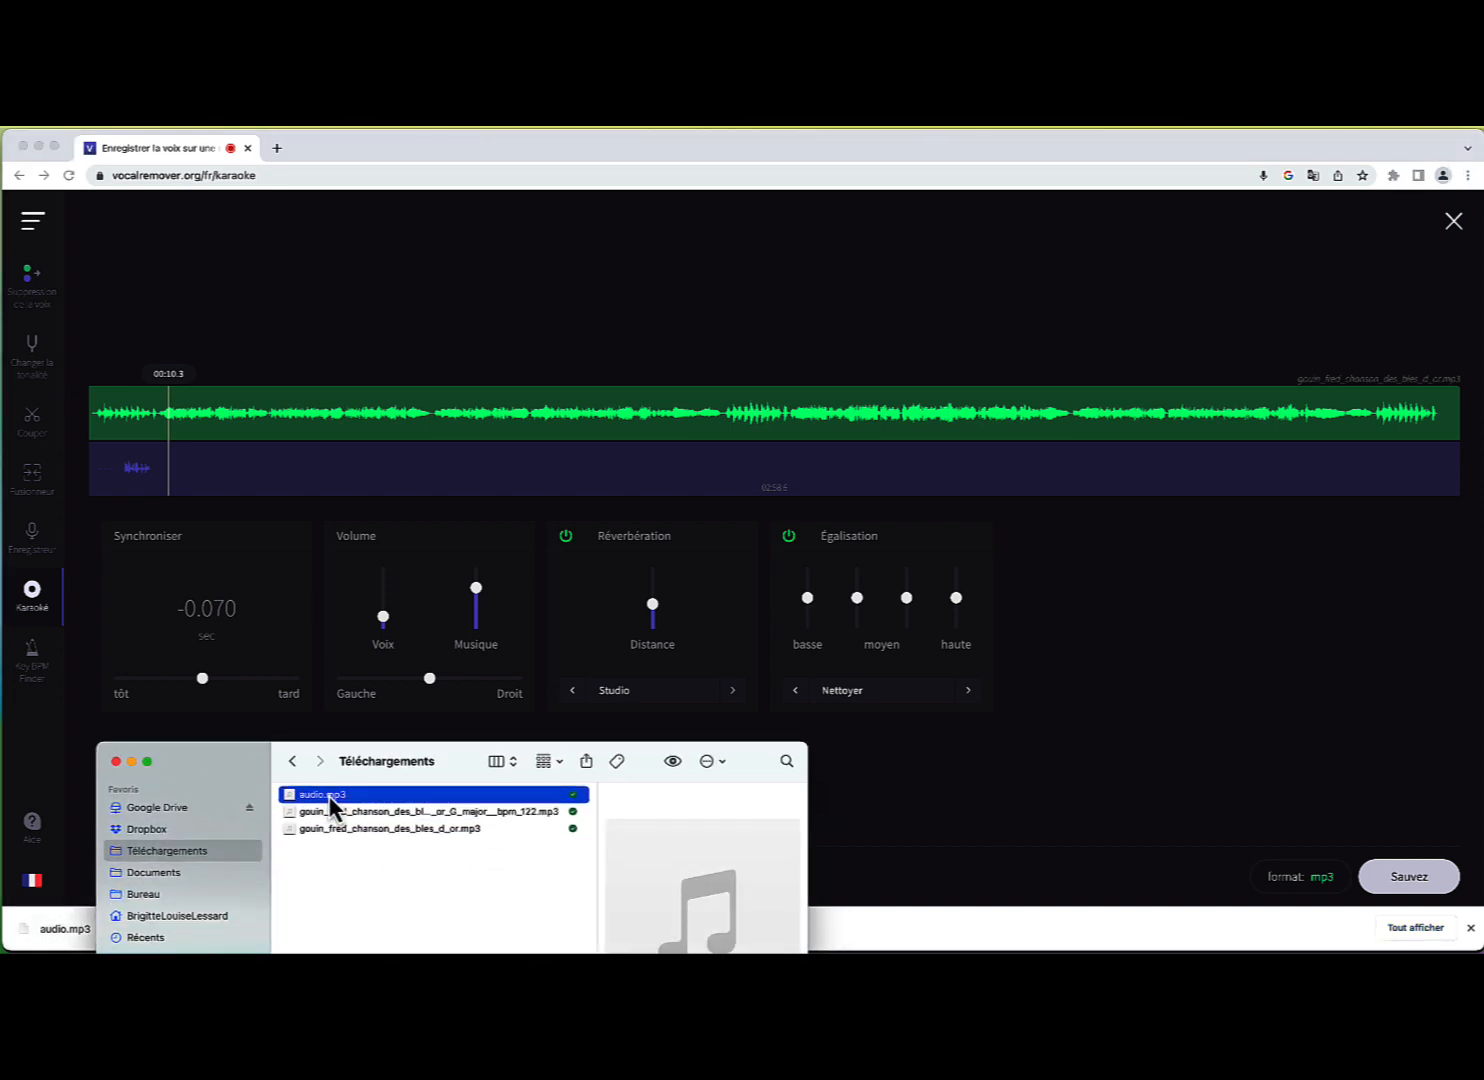
key("space")
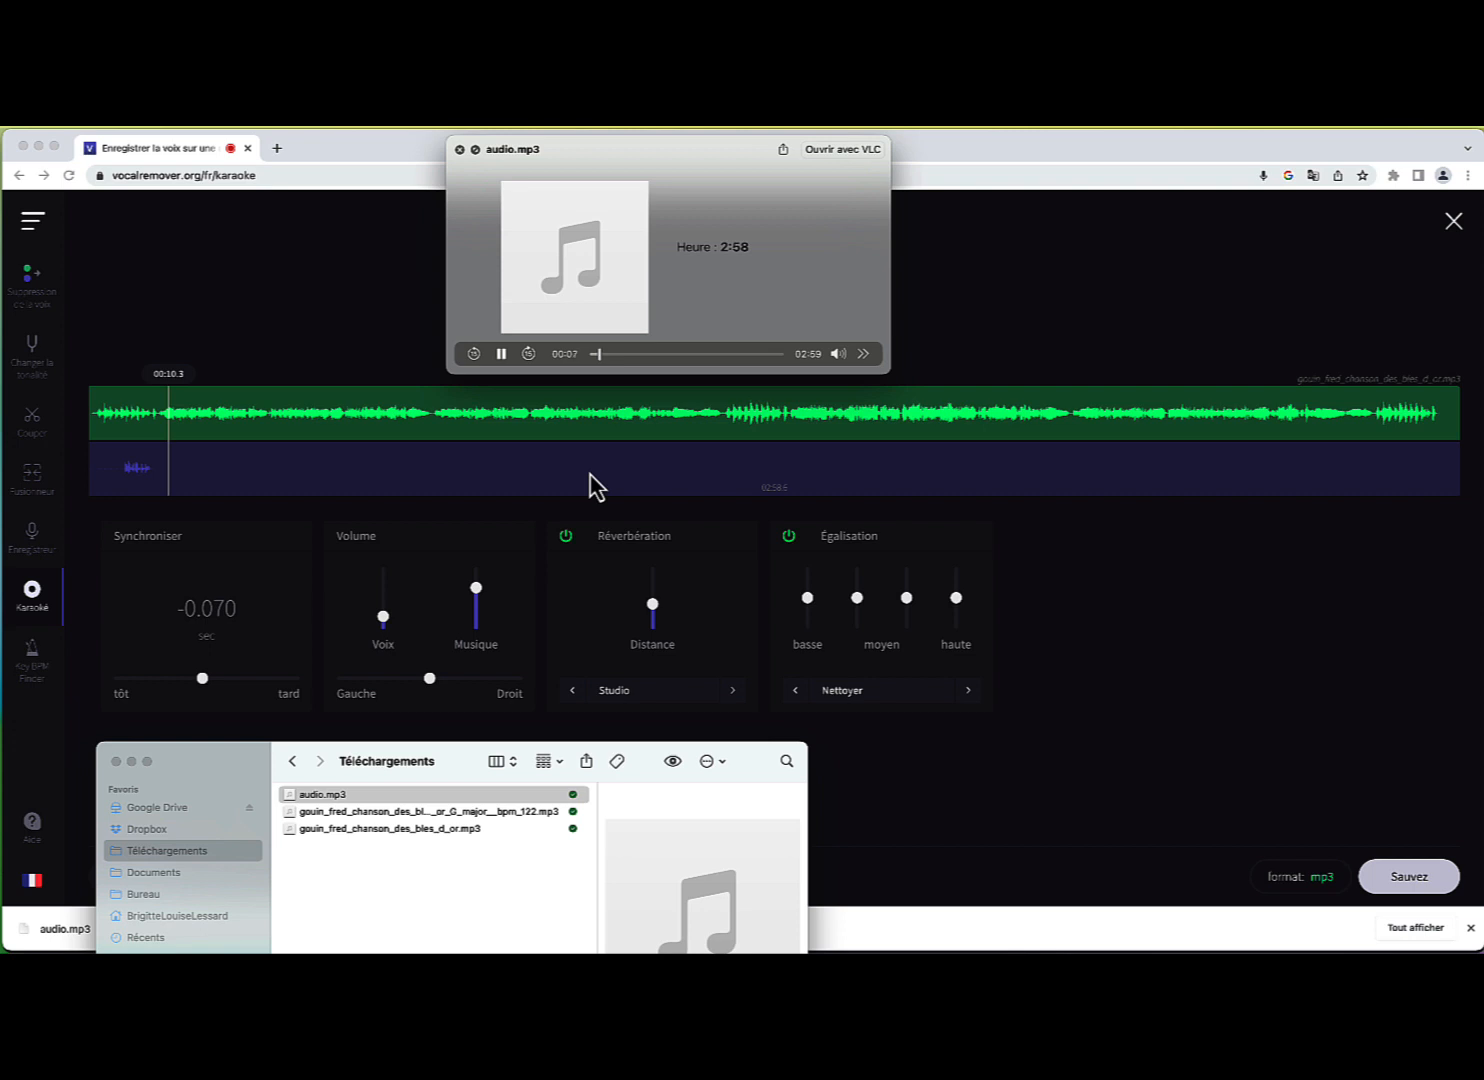
key("space")
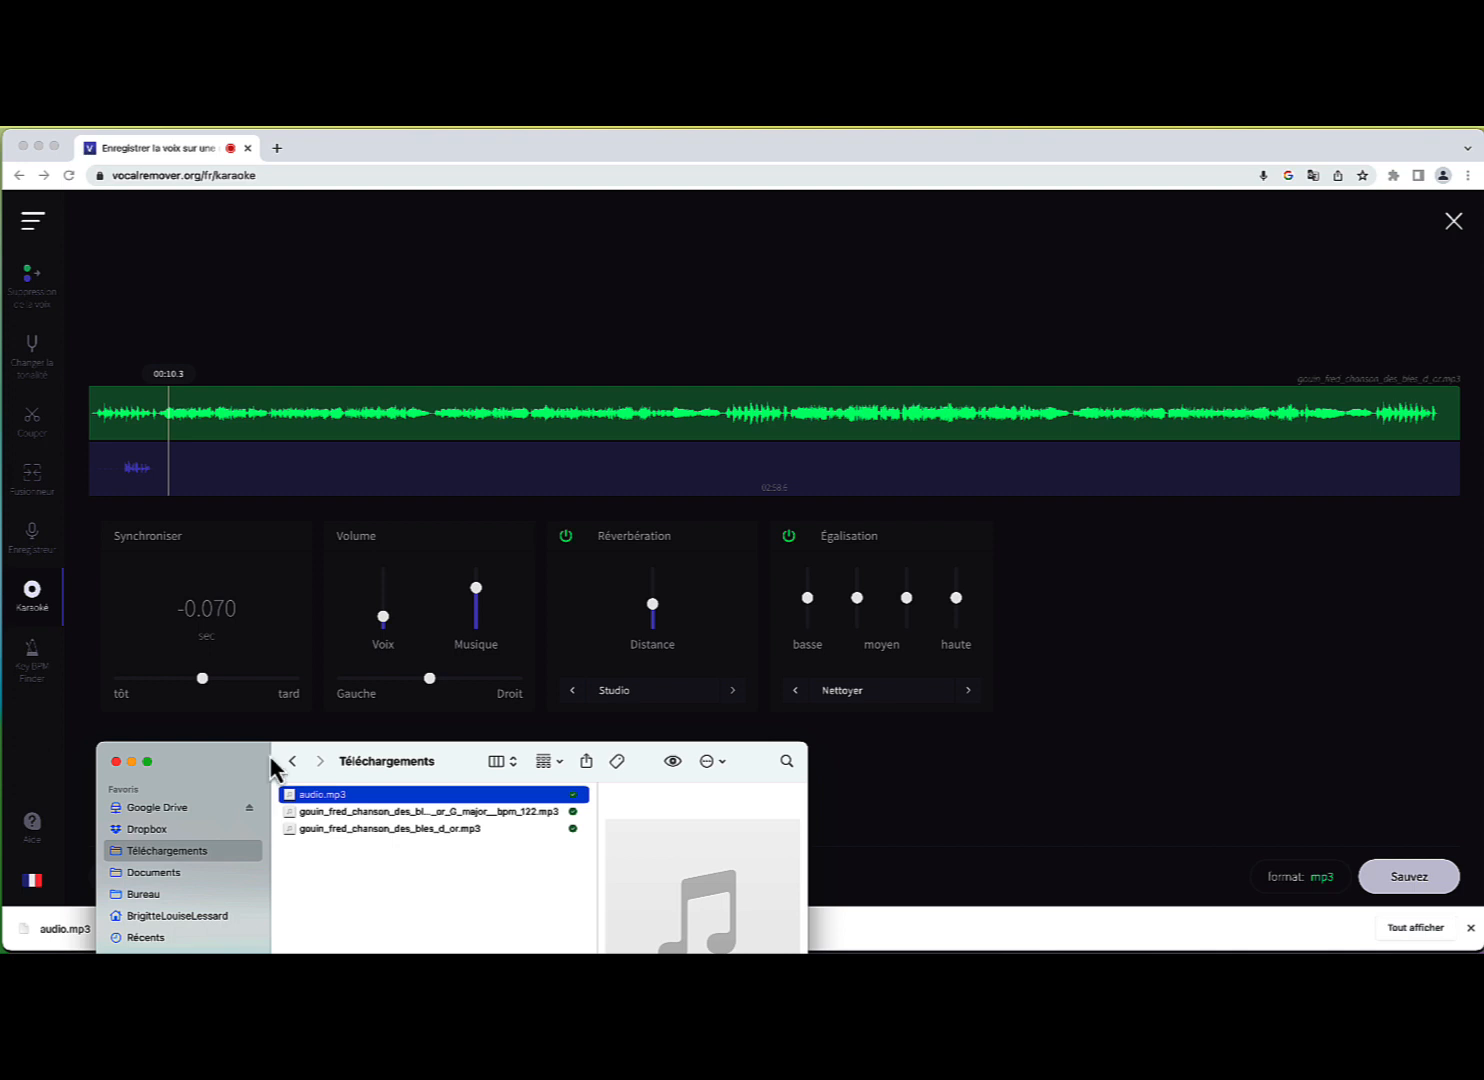
left_click(859, 760)
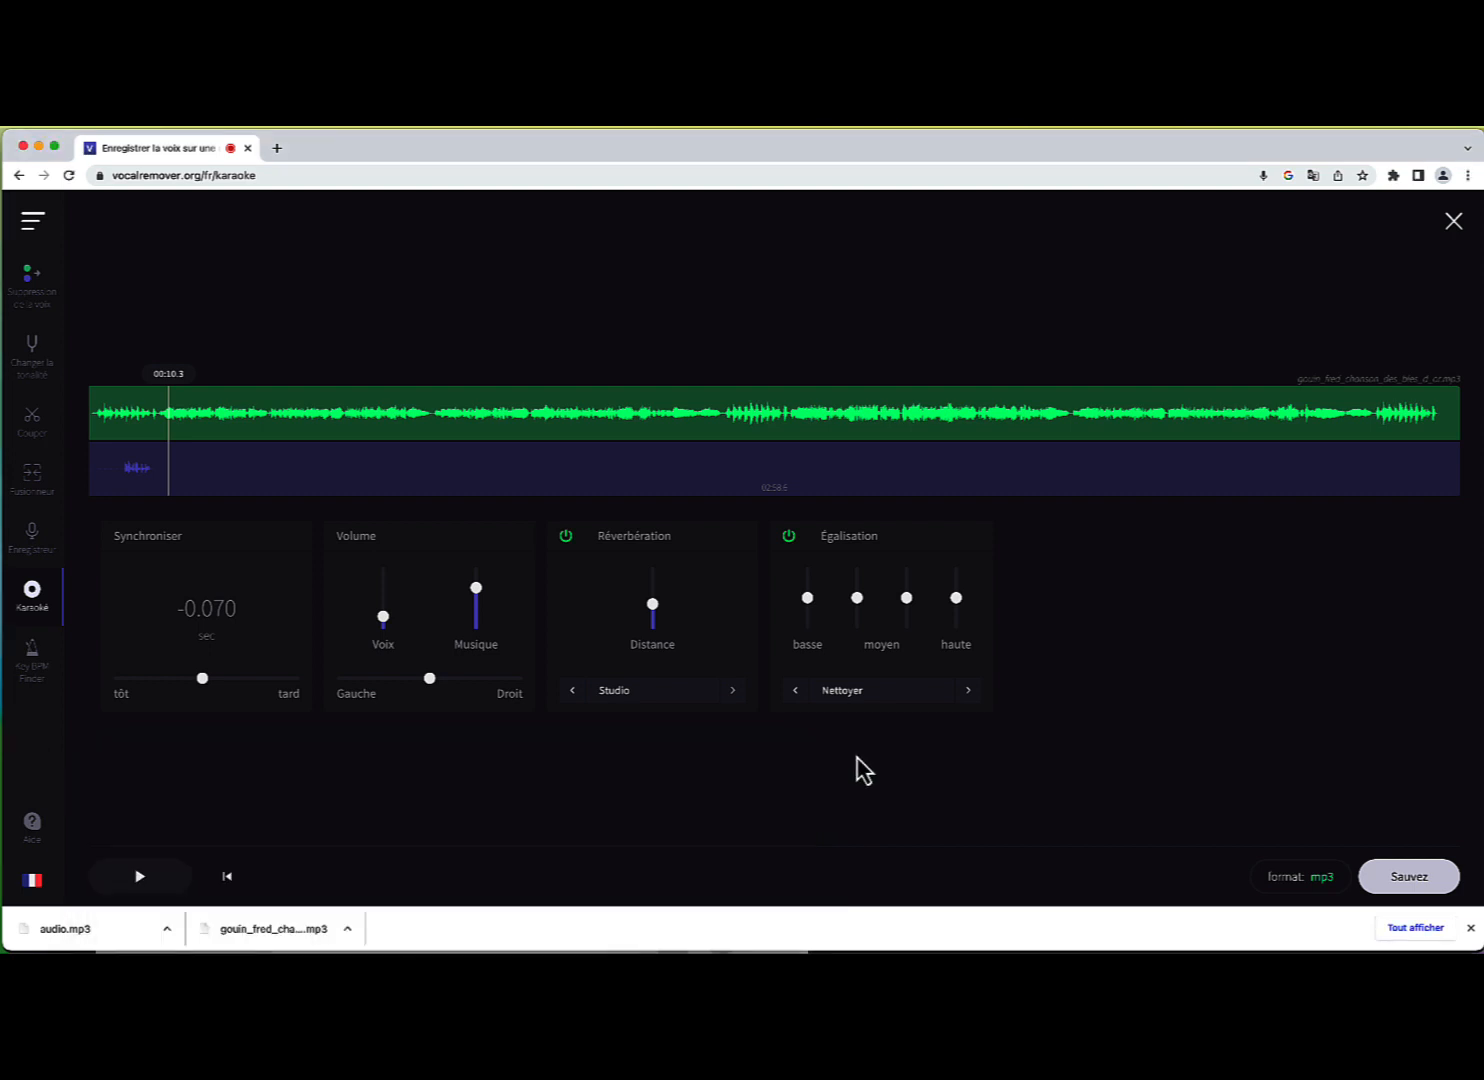
Step: Load gouin_fred_chanson_des_bles_d_or.mp3 into the key and BPM finder for analysis
left_click(33, 665)
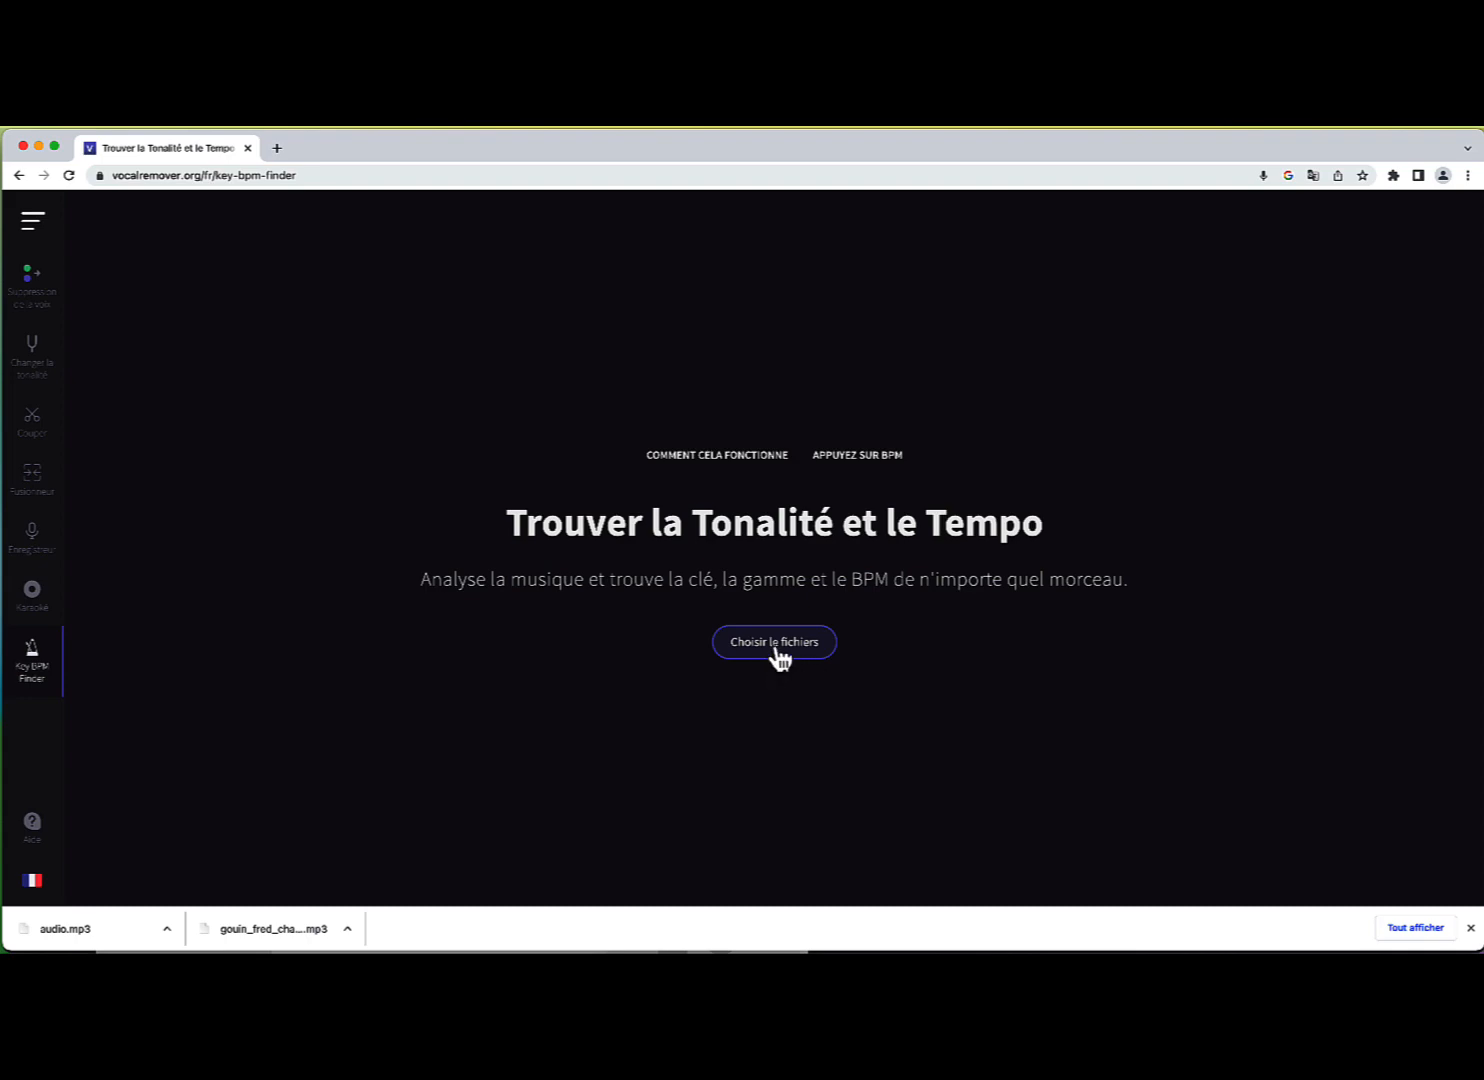
left_click(779, 650)
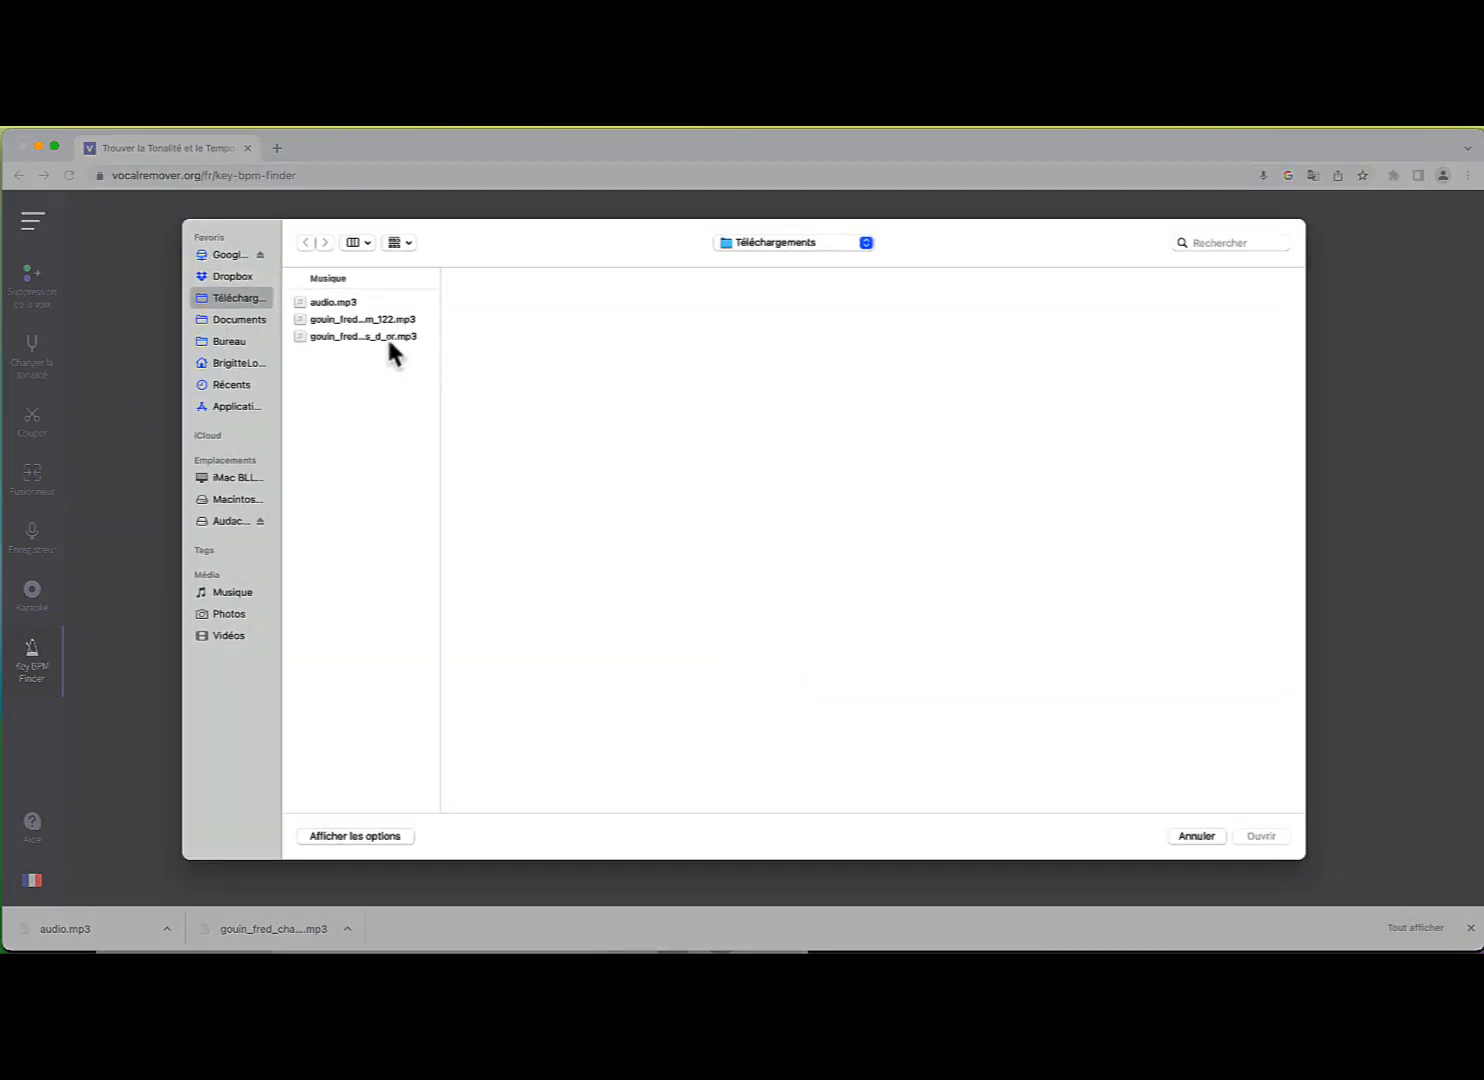
left_click(388, 337)
left_click(1268, 840)
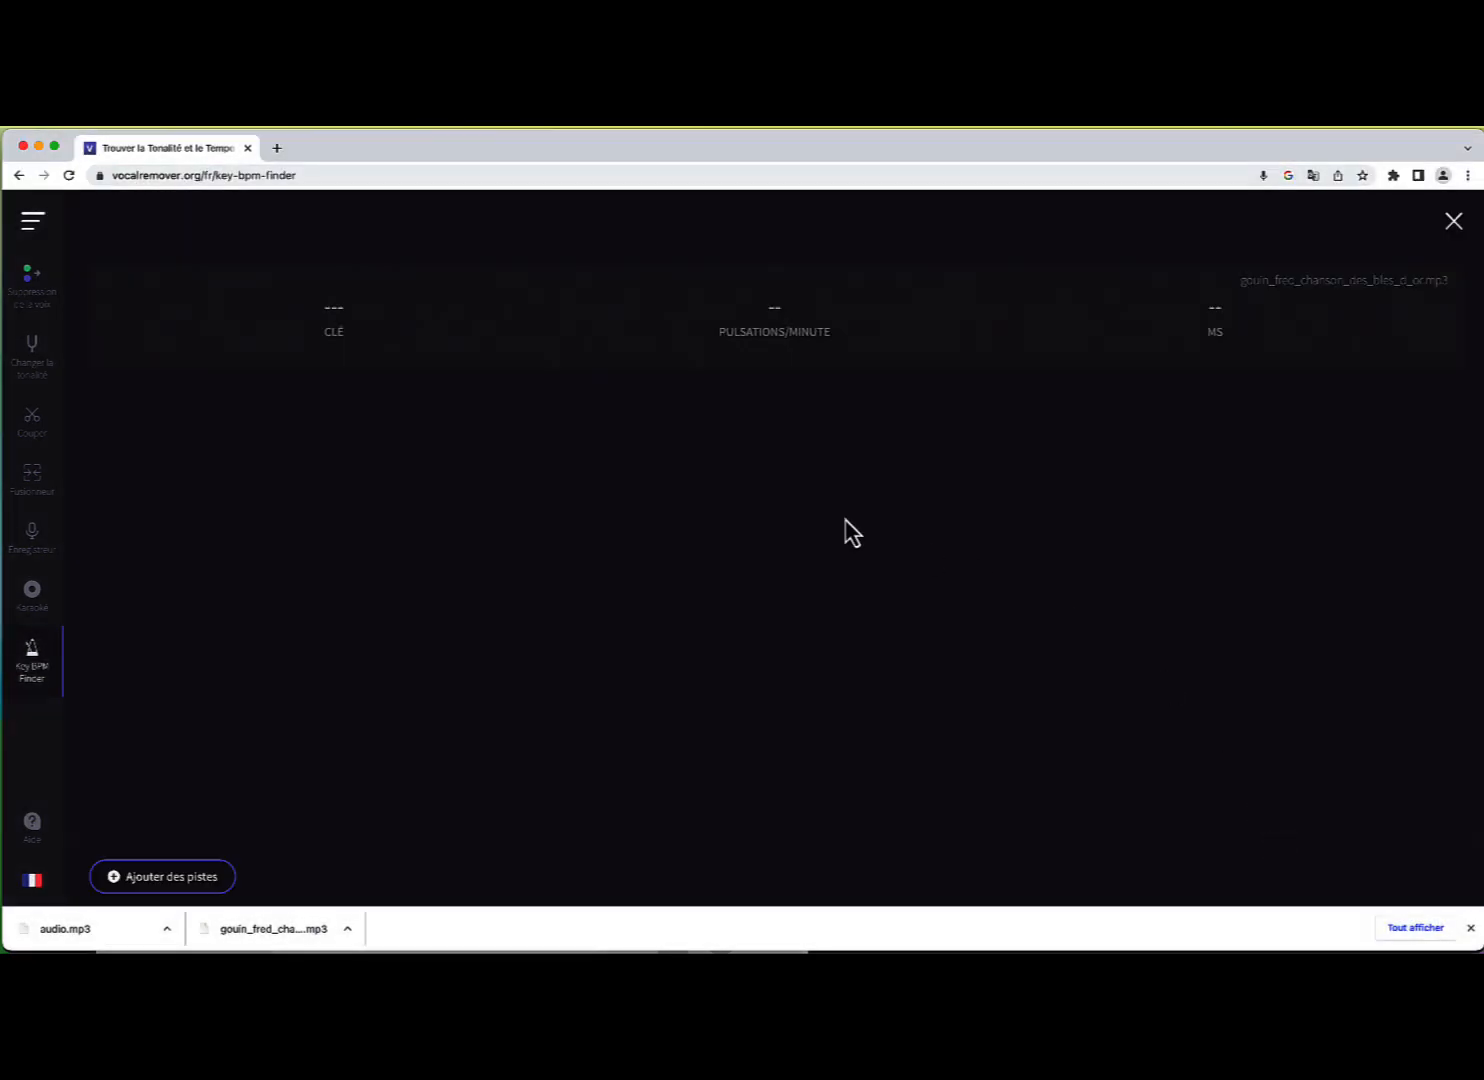